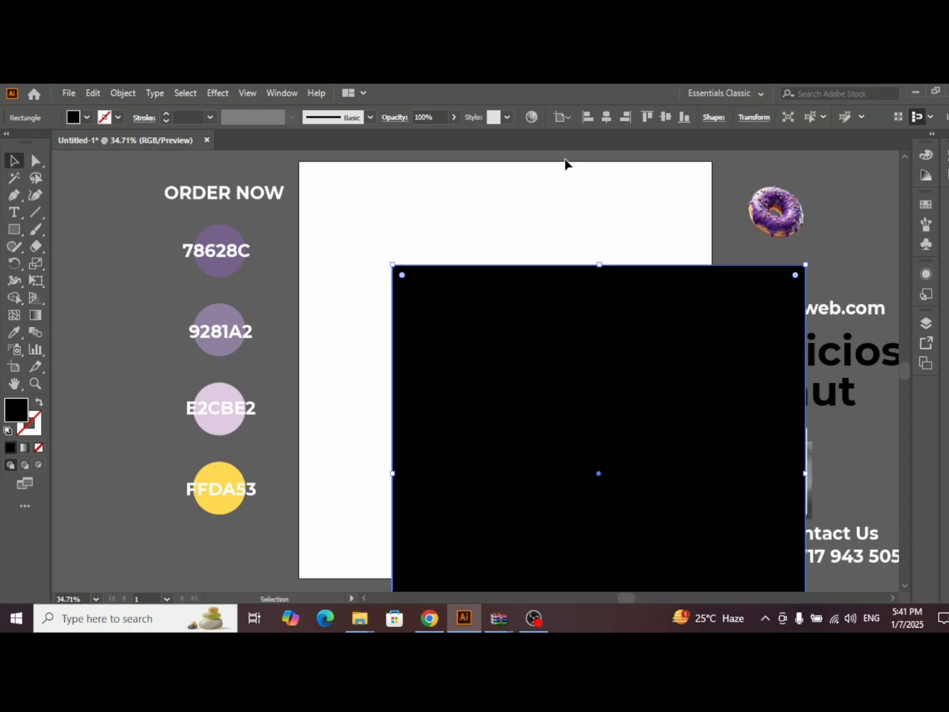
# - Centre the black rectangle on the artboard horizontally and vertically and give it a freeform gradient fill
pyautogui.click(606, 117)
pyautogui.click(666, 118)
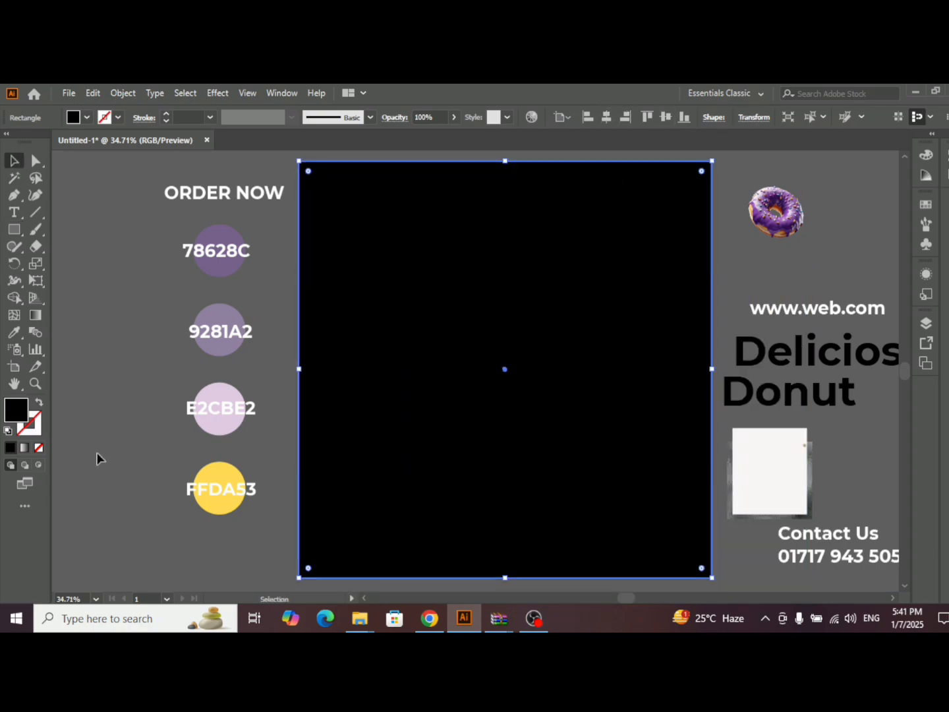
pyautogui.click(25, 448)
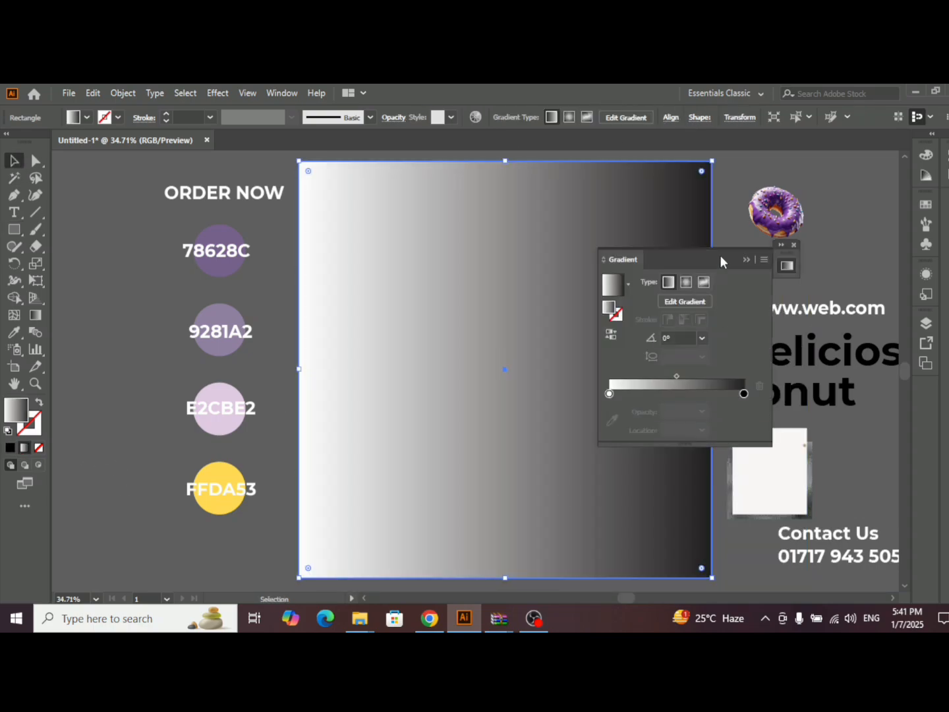
pyautogui.moveTo(721, 258); pyautogui.dragTo(841, 242)
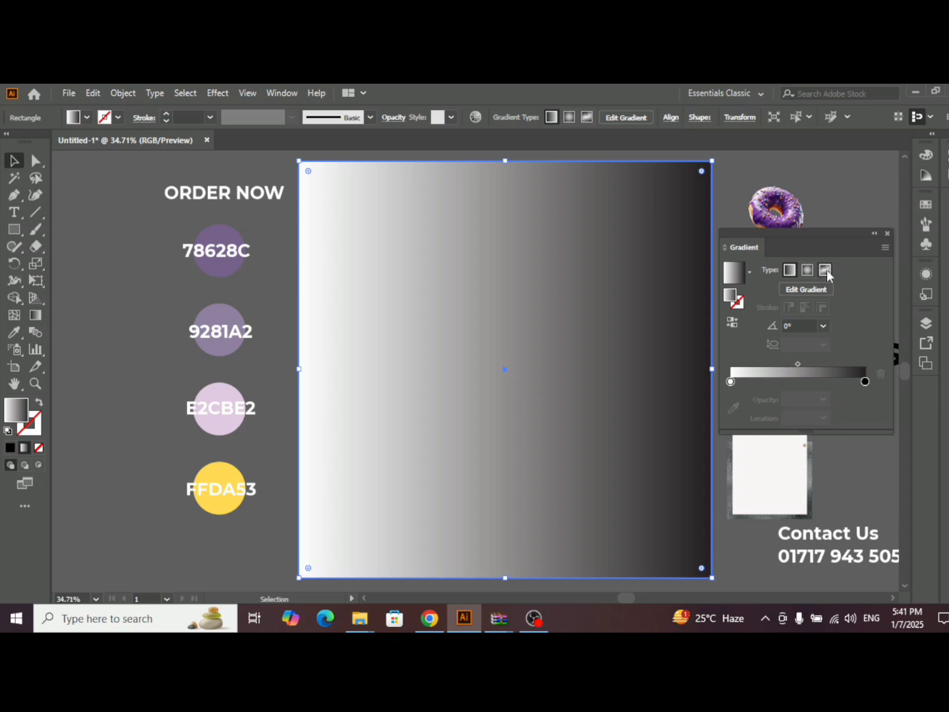
pyautogui.click(827, 272)
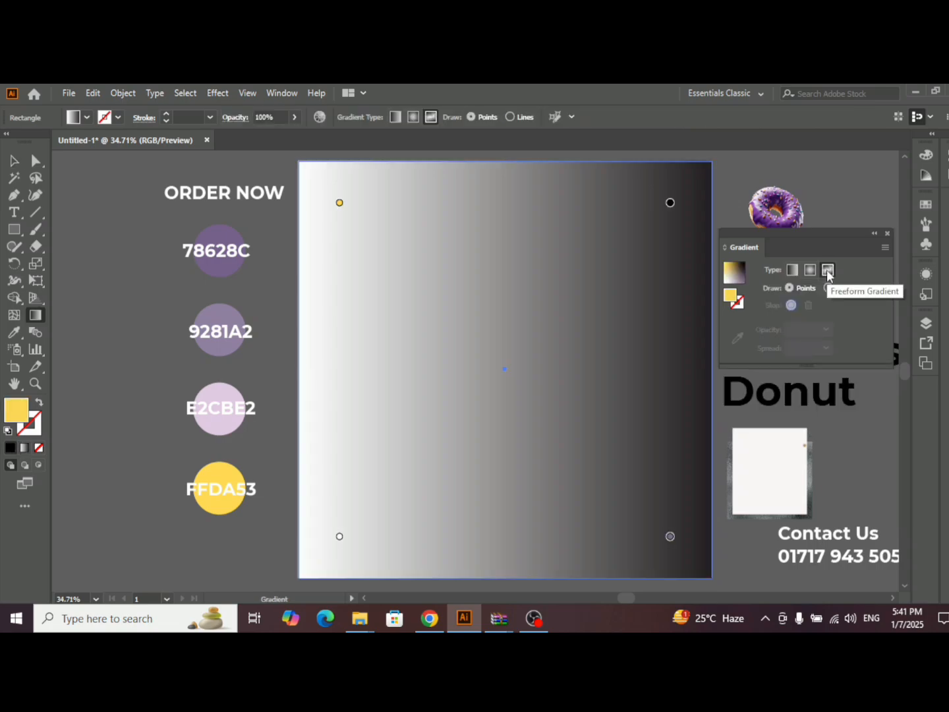
# - Recolour the upper-right gradient point with the 78628C swatch colour and the upper-left point with the 9281A2 swatch colour
pyautogui.doubleClick(670, 206)
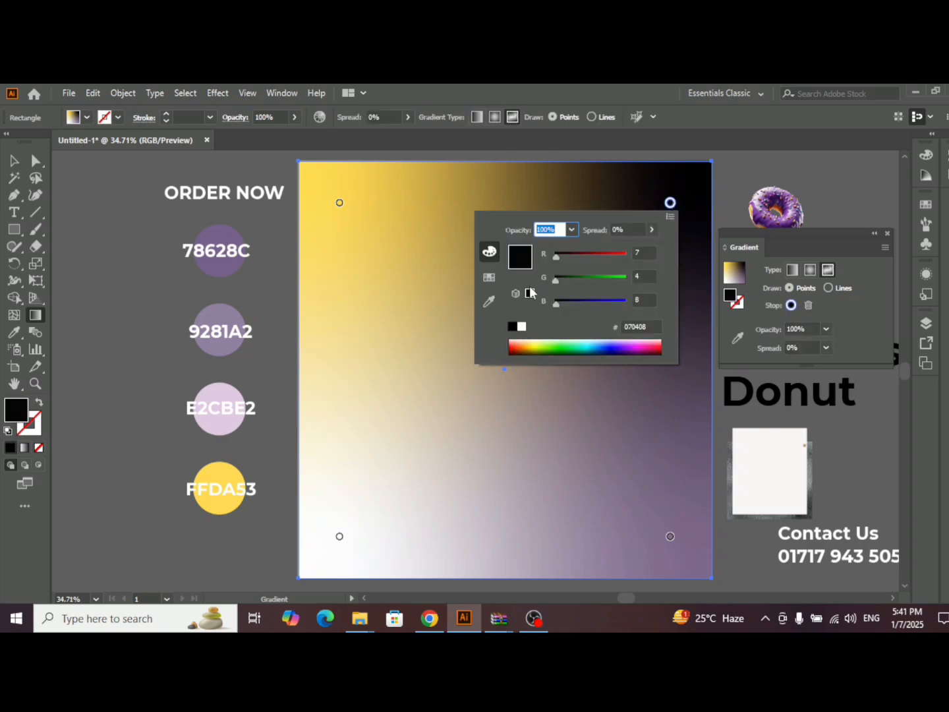
pyautogui.click(485, 302)
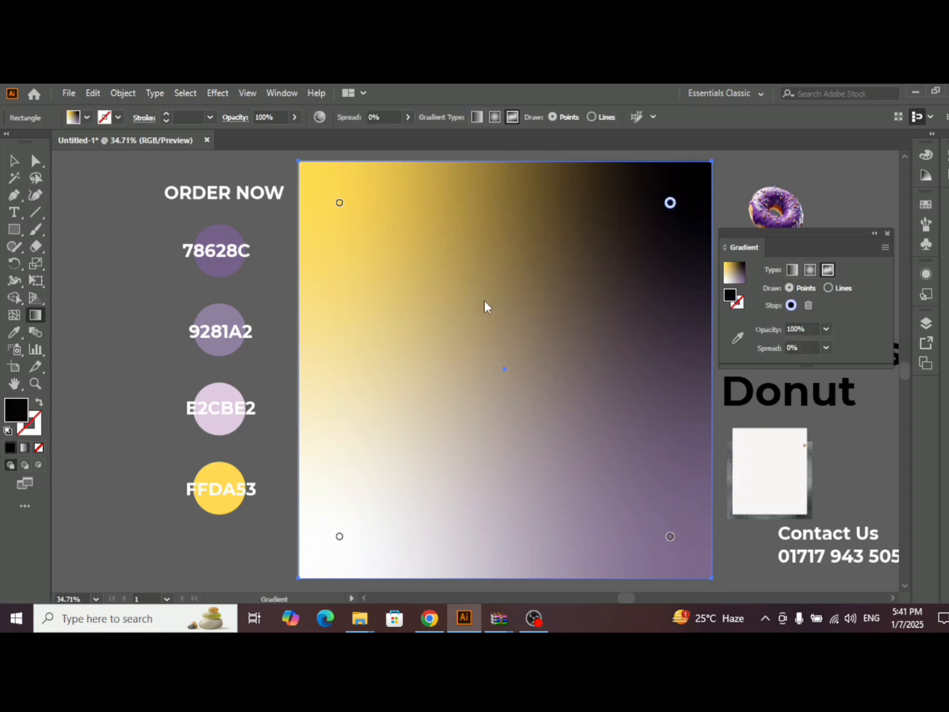
pyautogui.click(228, 230)
pyautogui.click(327, 212)
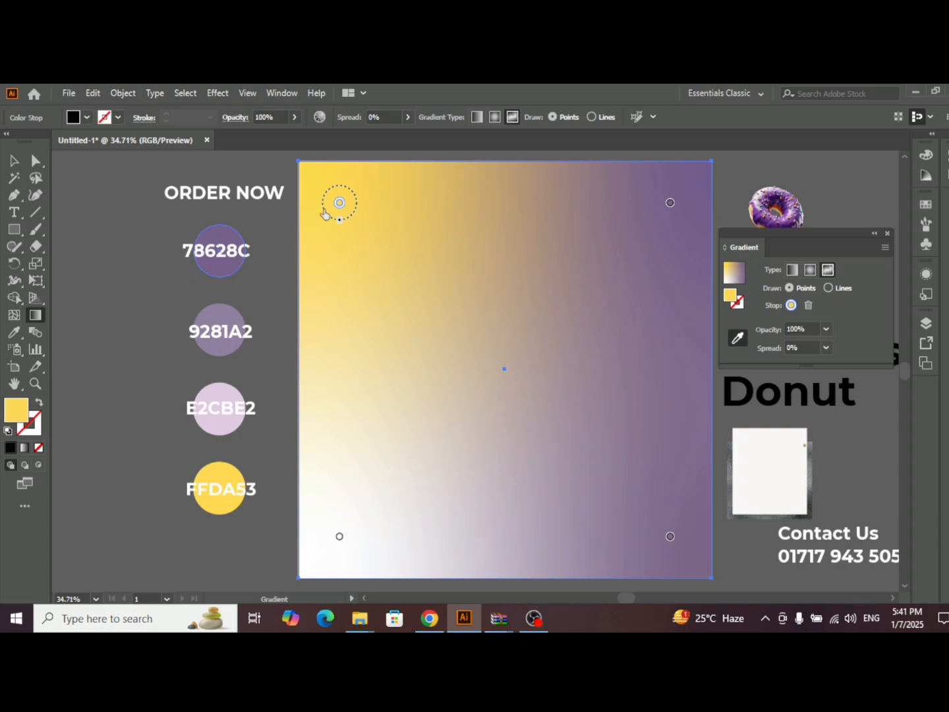
pyautogui.click(232, 309)
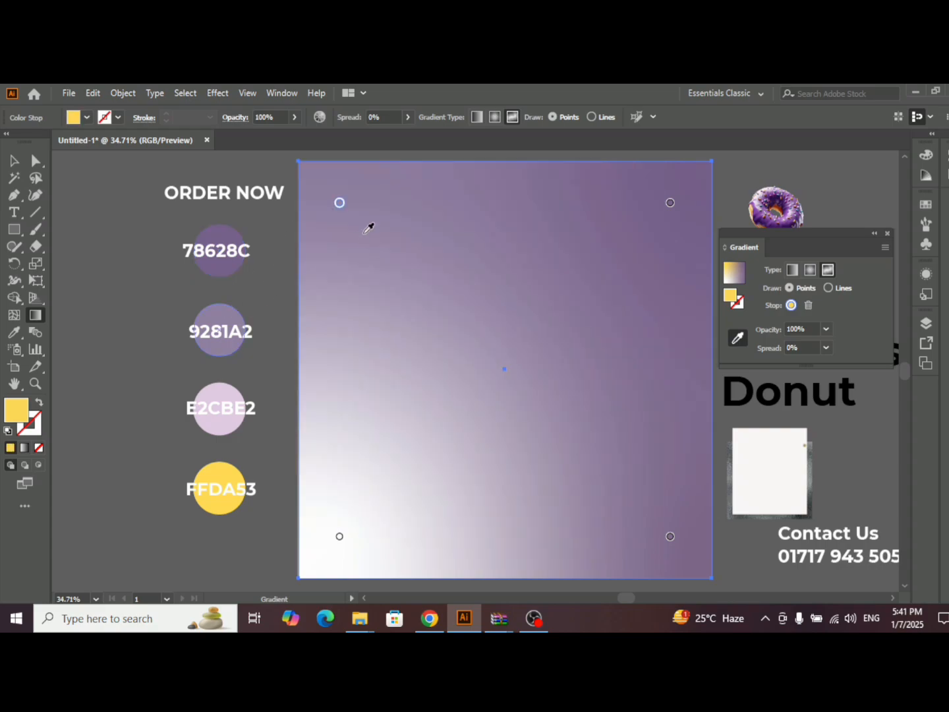
# - Recolour both lower gradient points of the background with the E2CBE2 swatch colour
pyautogui.doubleClick(340, 537)
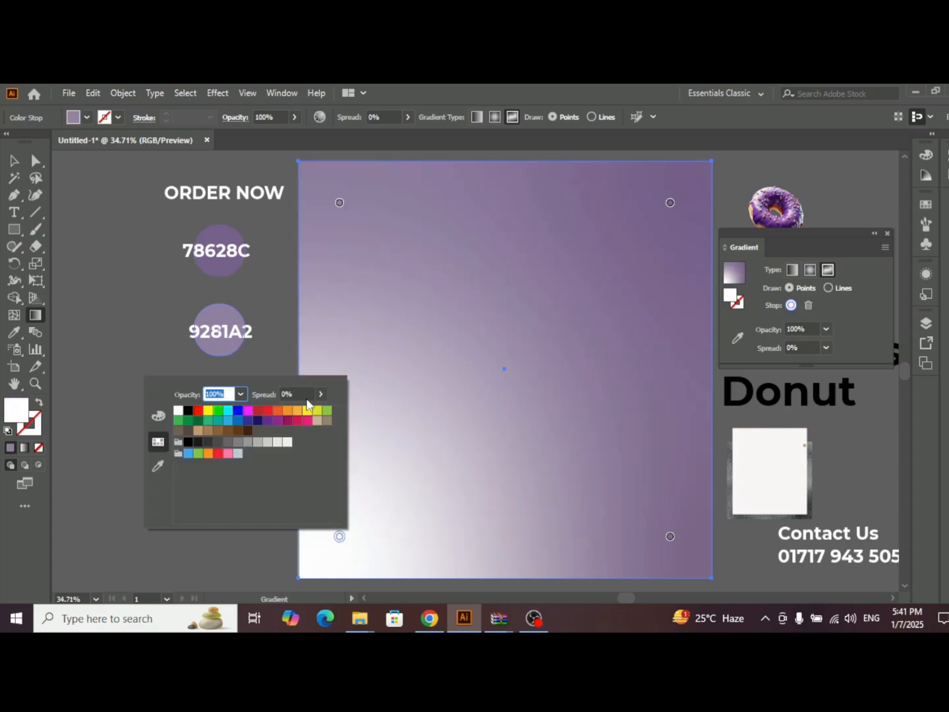
pyautogui.click(157, 466)
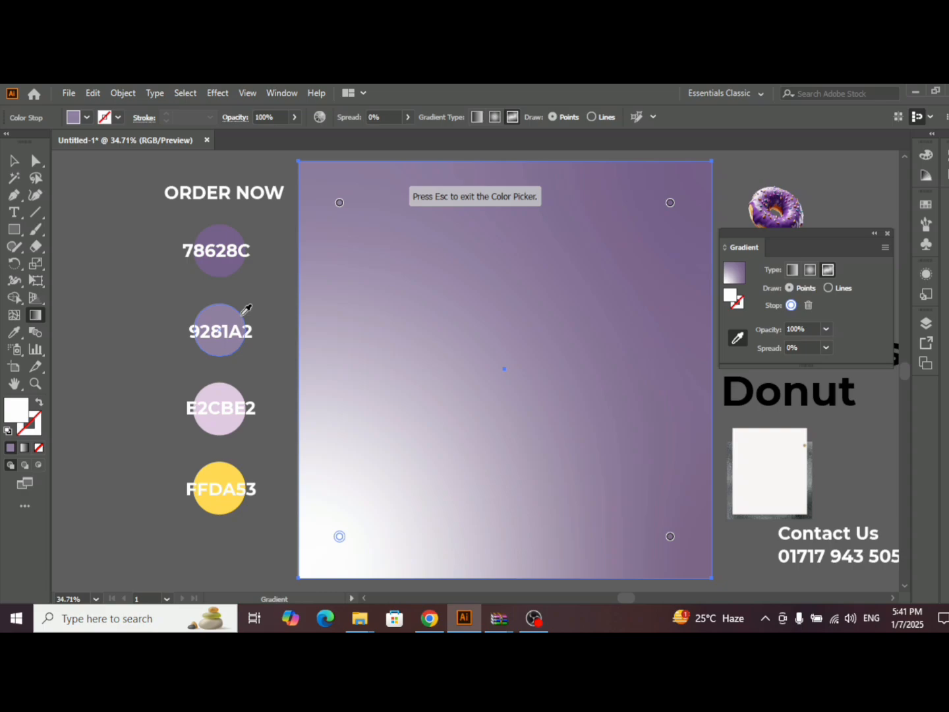
pyautogui.click(234, 389)
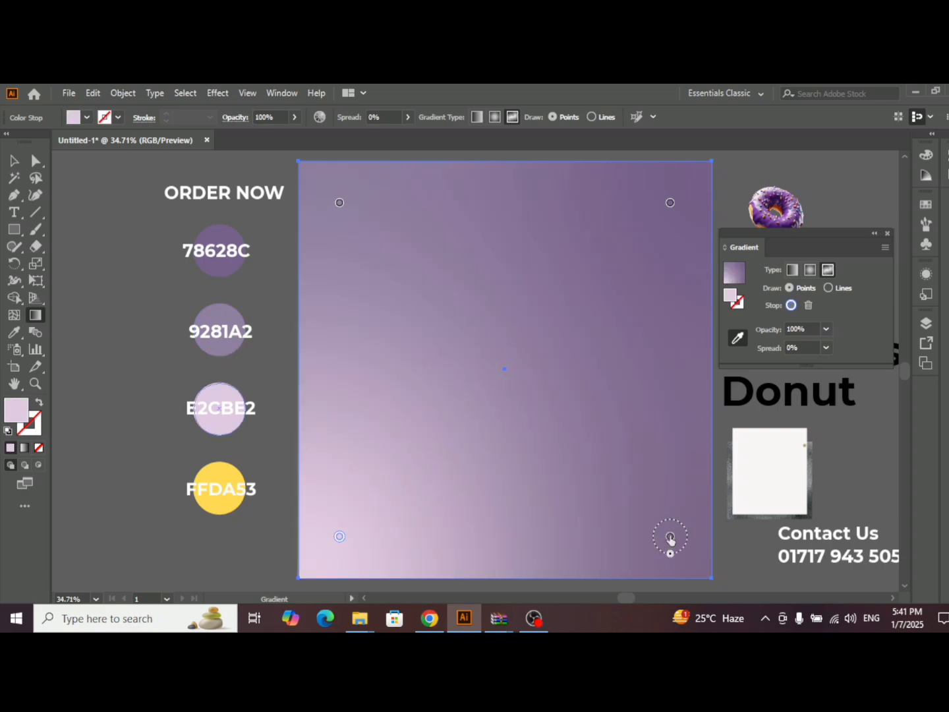
pyautogui.click(670, 538)
pyautogui.click(227, 393)
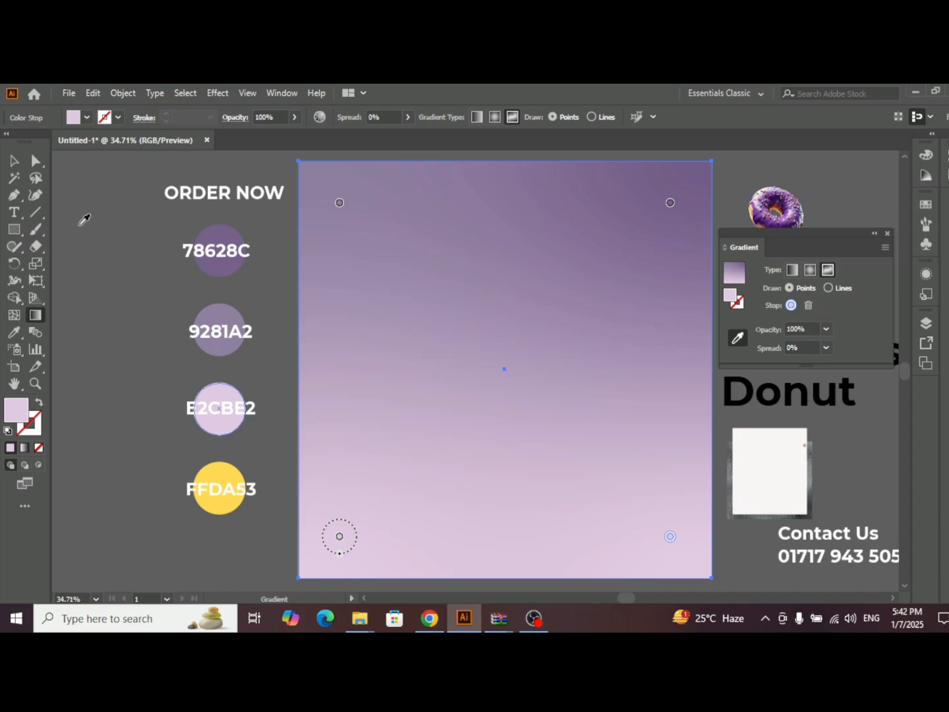
pyautogui.click(14, 160)
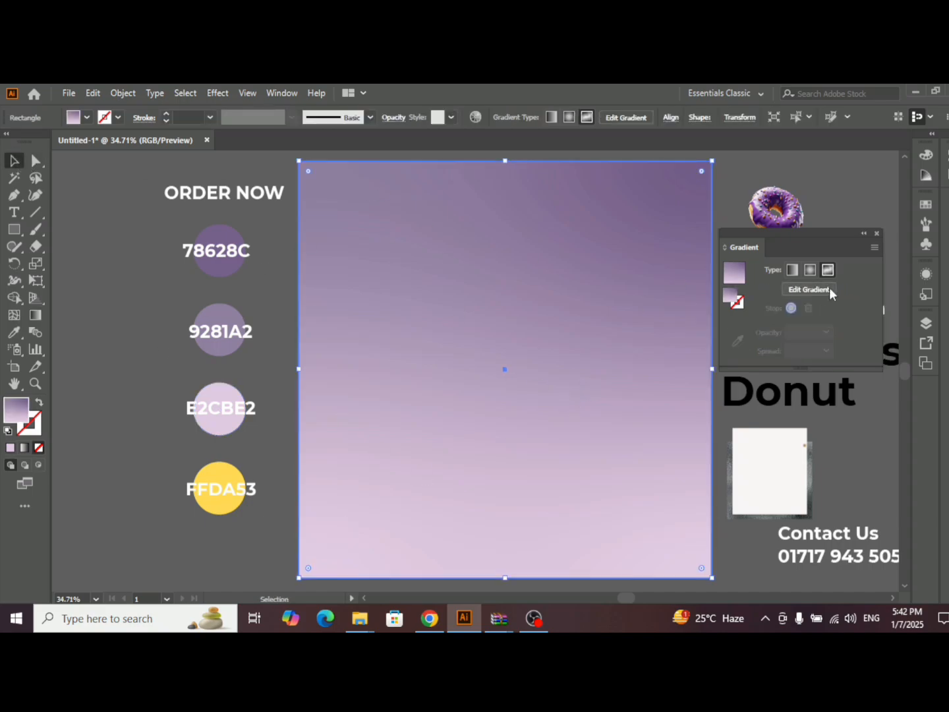
# - Move the lower-left gradient point inward toward the rectangle's centre and recolour it with the 9281A2 swatch colour
pyautogui.click(811, 290)
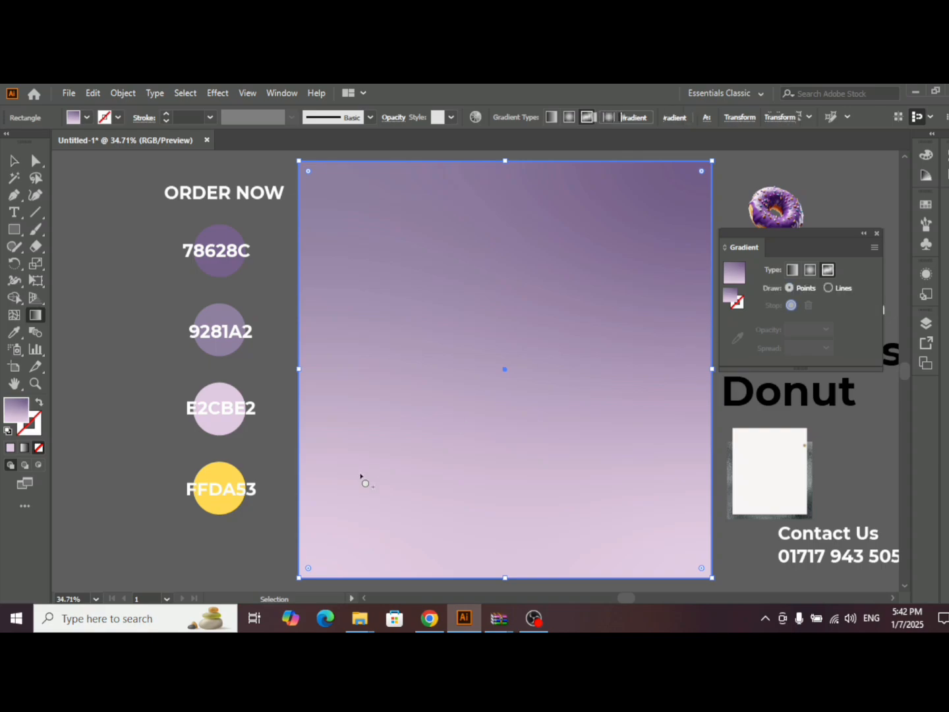
pyautogui.moveTo(340, 537); pyautogui.dragTo(414, 428)
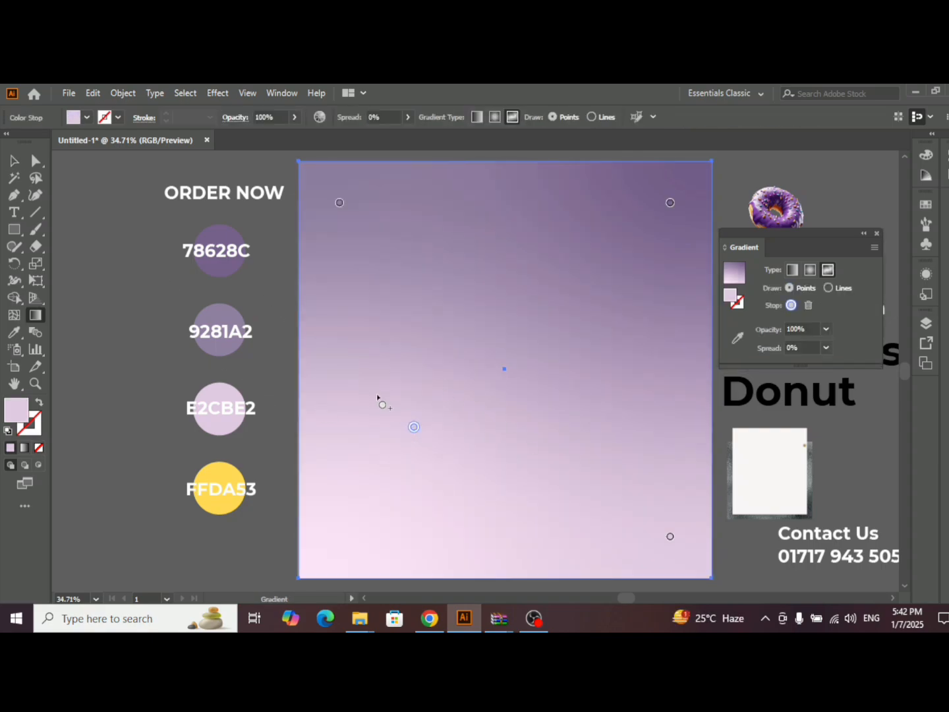
pyautogui.doubleClick(414, 427)
pyautogui.click(232, 526)
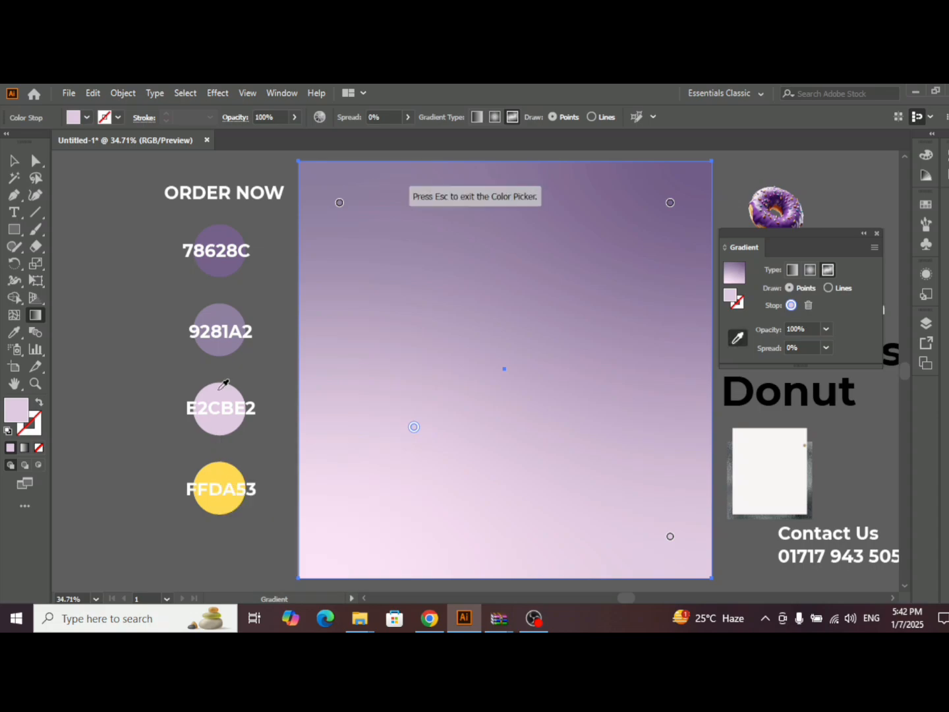
pyautogui.click(235, 316)
pyautogui.click(14, 160)
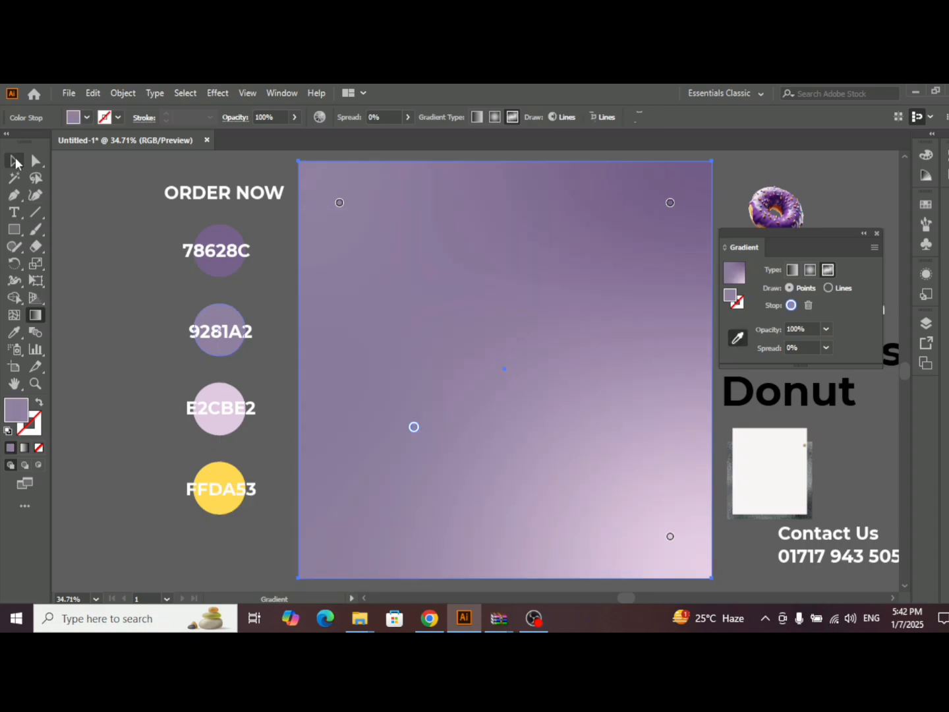
pyautogui.click(121, 194)
pyautogui.click(876, 234)
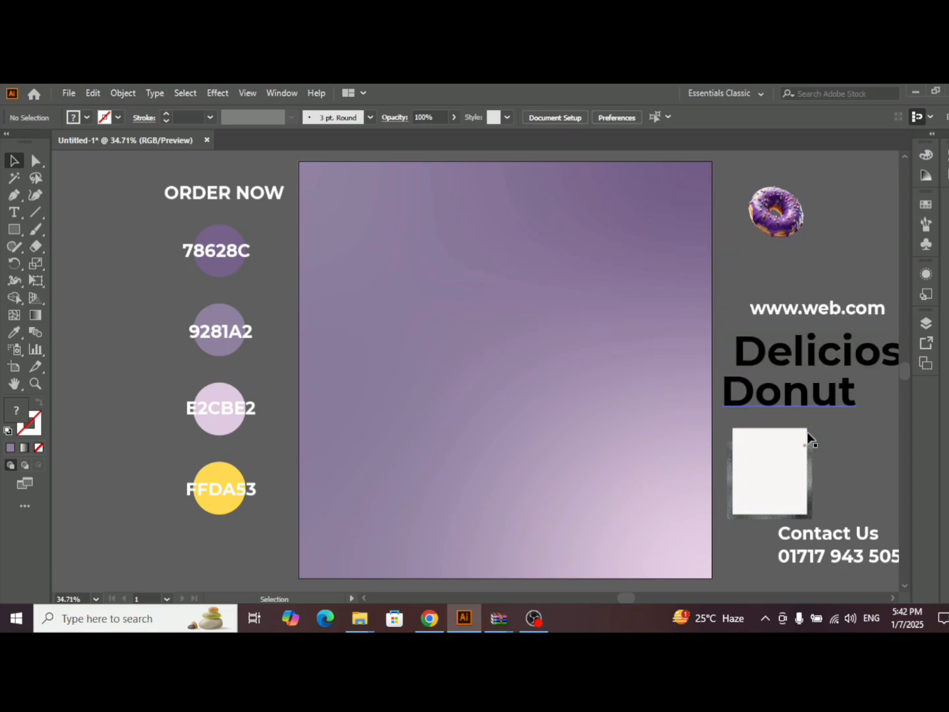
# - Try the white image in front at the artboard's upper-left corner and delete it
pyautogui.moveTo(807, 438); pyautogui.dragTo(342, 194)
pyautogui.rightClick(361, 220)
pyautogui.moveTo(409, 334)
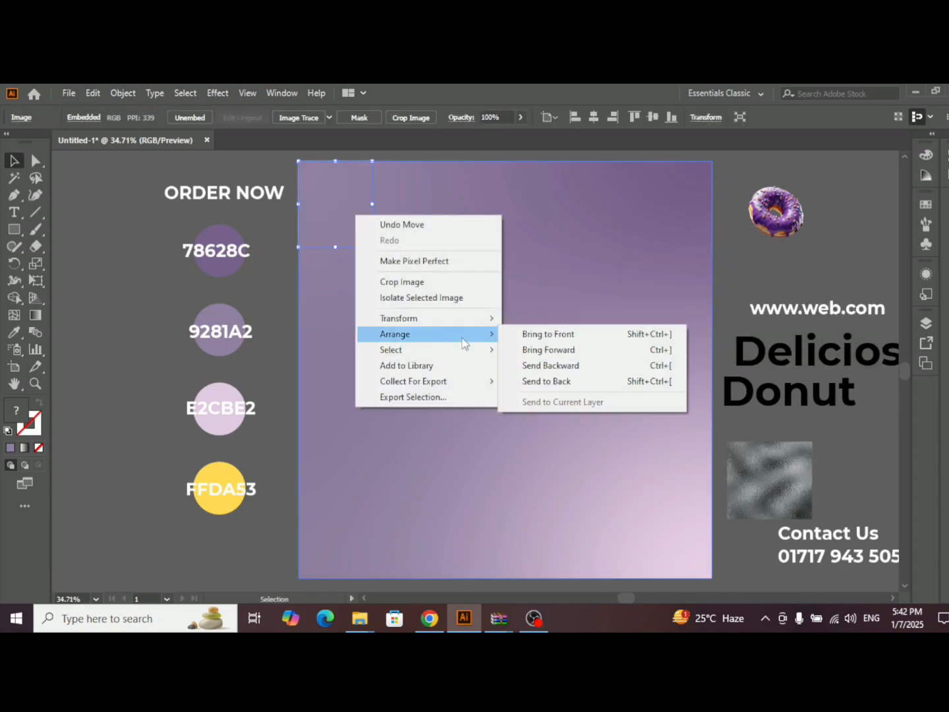
pyautogui.click(532, 329)
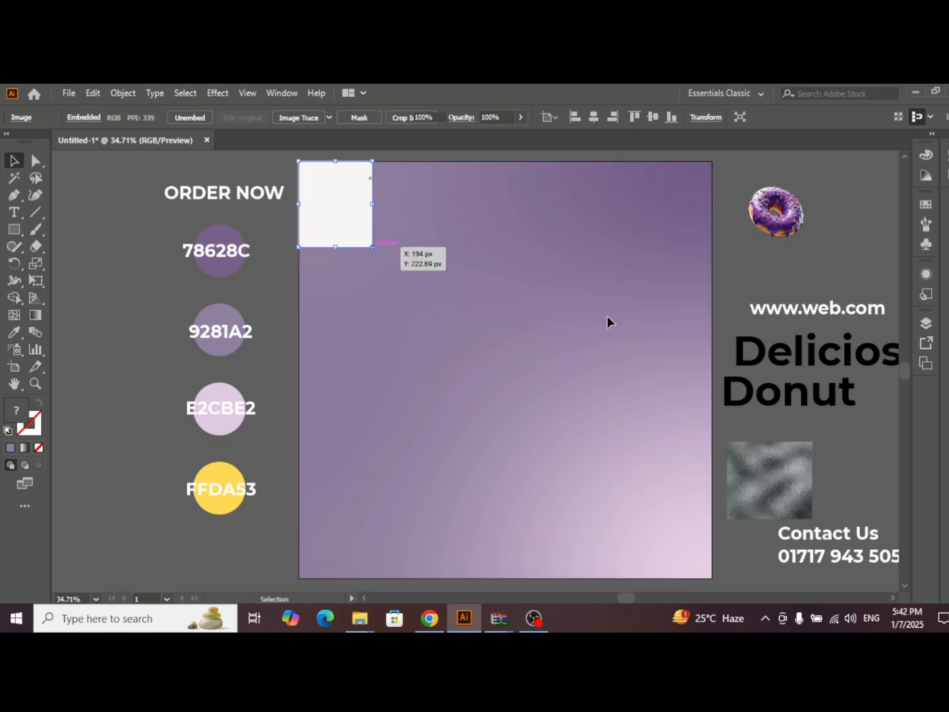
pyautogui.press('Delete')
# - Scale the grey texture image to cover the whole artboard and bring it in front of the gradient background
pyautogui.moveTo(799, 461); pyautogui.dragTo(711, 579)
pyautogui.rightClick(588, 370)
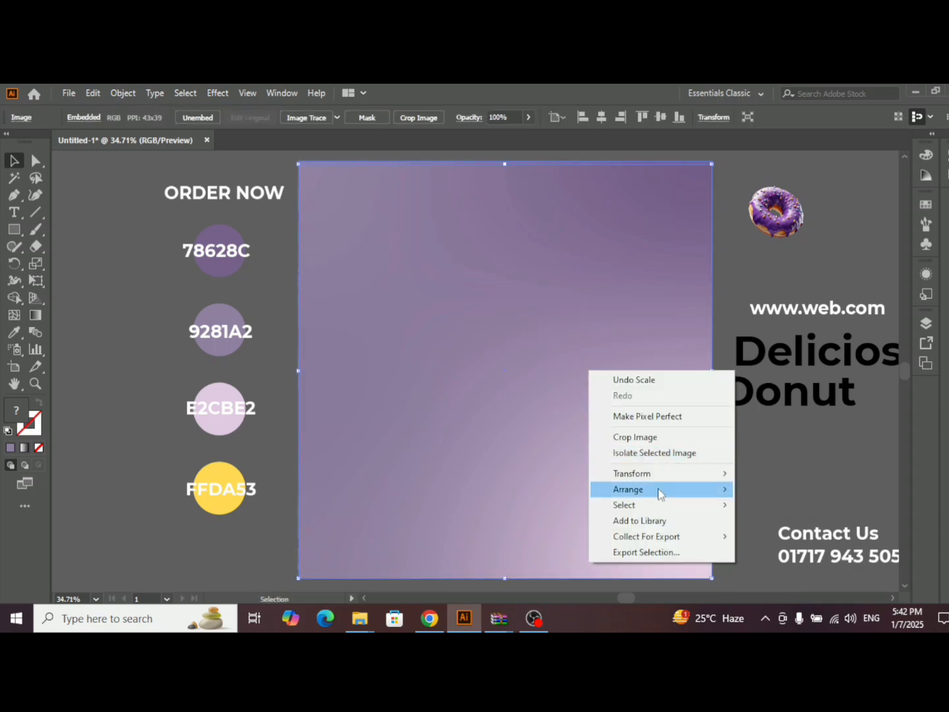
pyautogui.moveTo(657, 490)
pyautogui.click(760, 496)
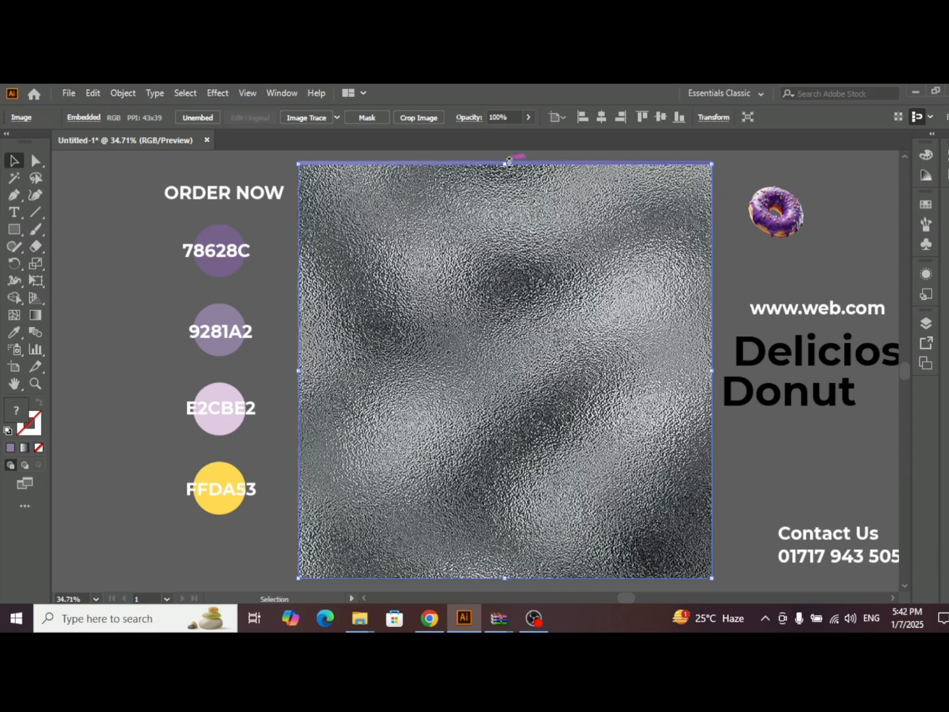
pyautogui.moveTo(505, 162); pyautogui.dragTo(514, 201)
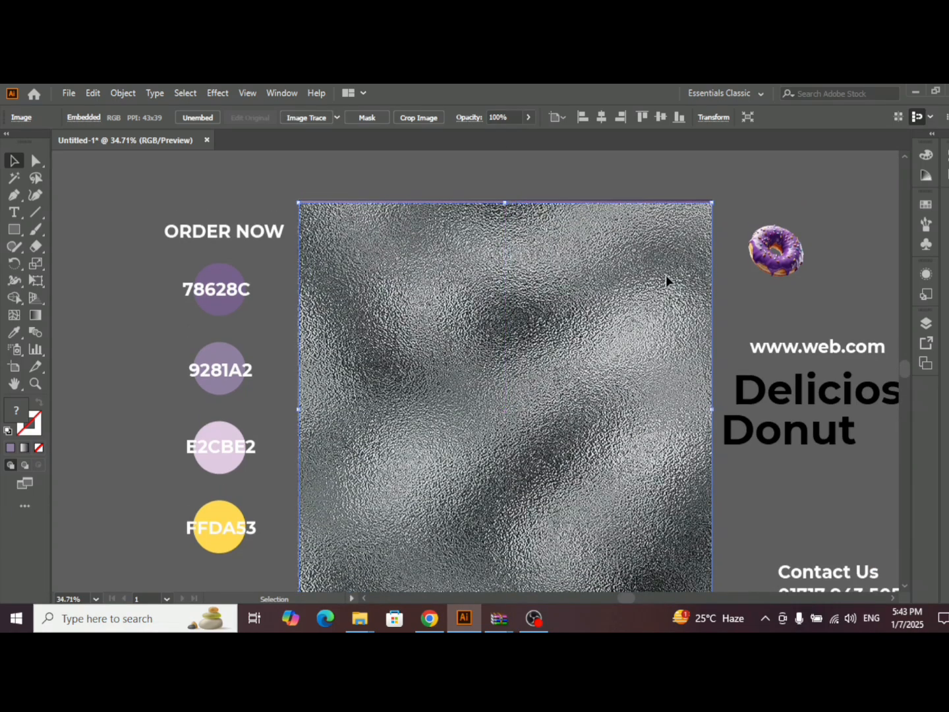
pyautogui.scroll(-2, 682, 267)
# - Set the texture image's blending mode to Overlay and its opacity to 27%
pyautogui.click(278, 93)
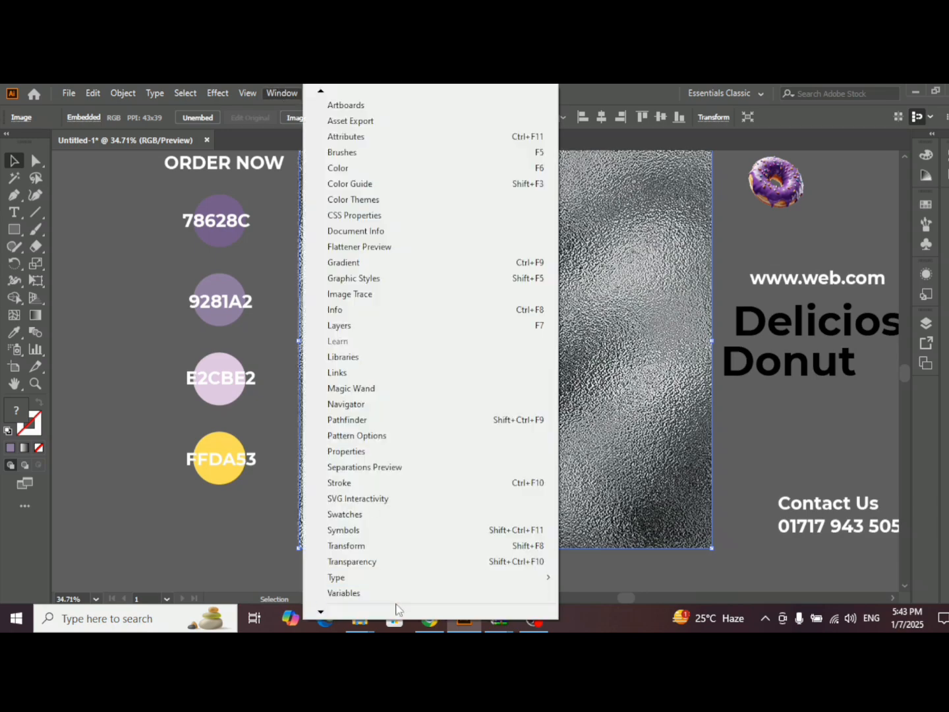
pyautogui.click(373, 561)
pyautogui.click(649, 239)
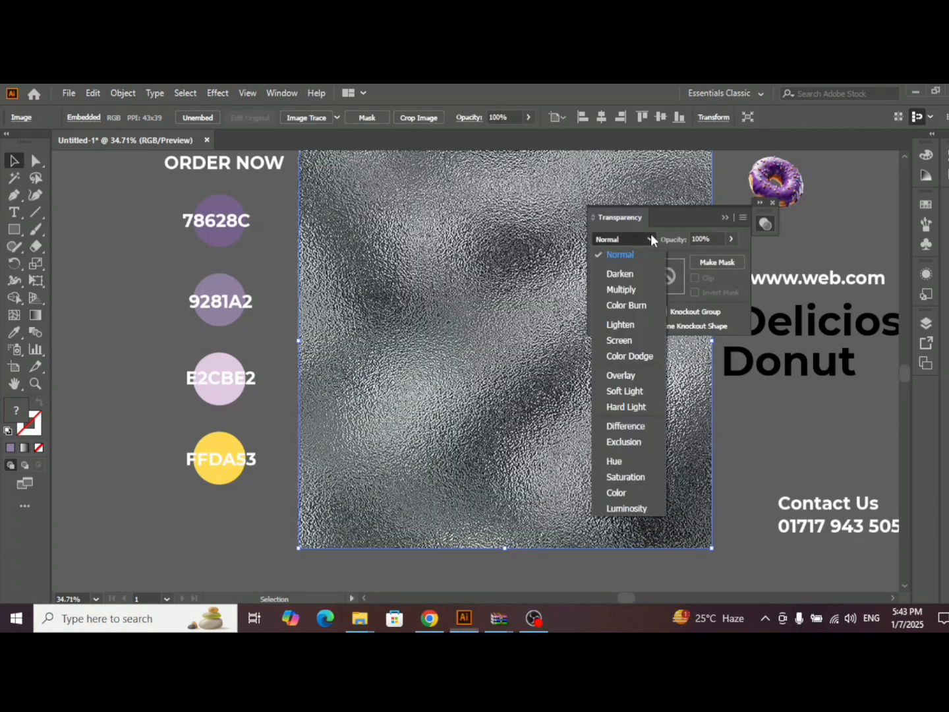
pyautogui.click(623, 376)
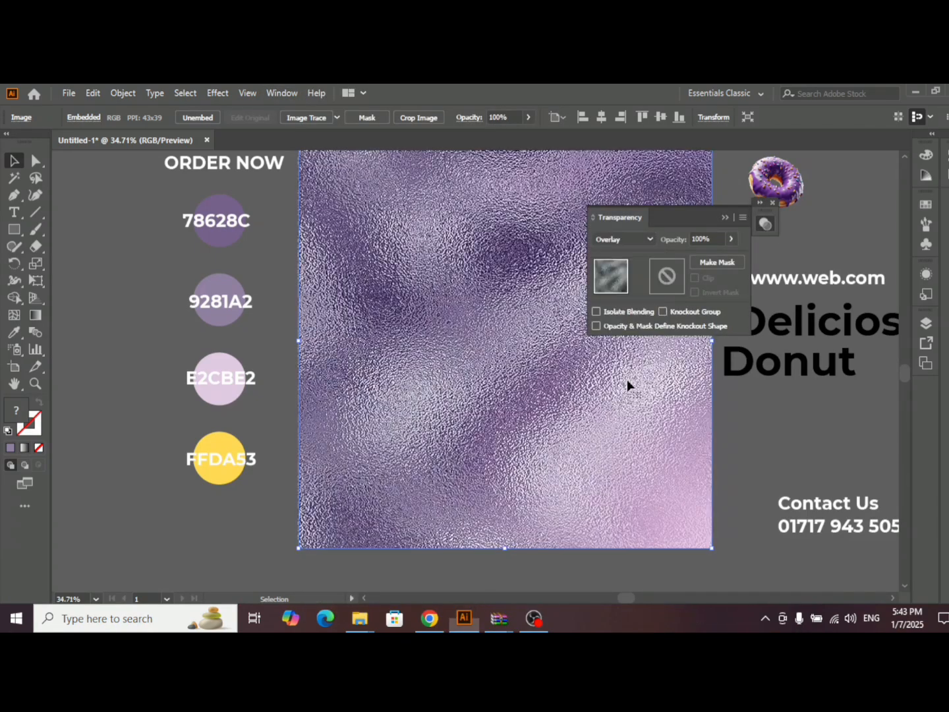
pyautogui.click(731, 240)
pyautogui.moveTo(727, 257); pyautogui.dragTo(690, 260)
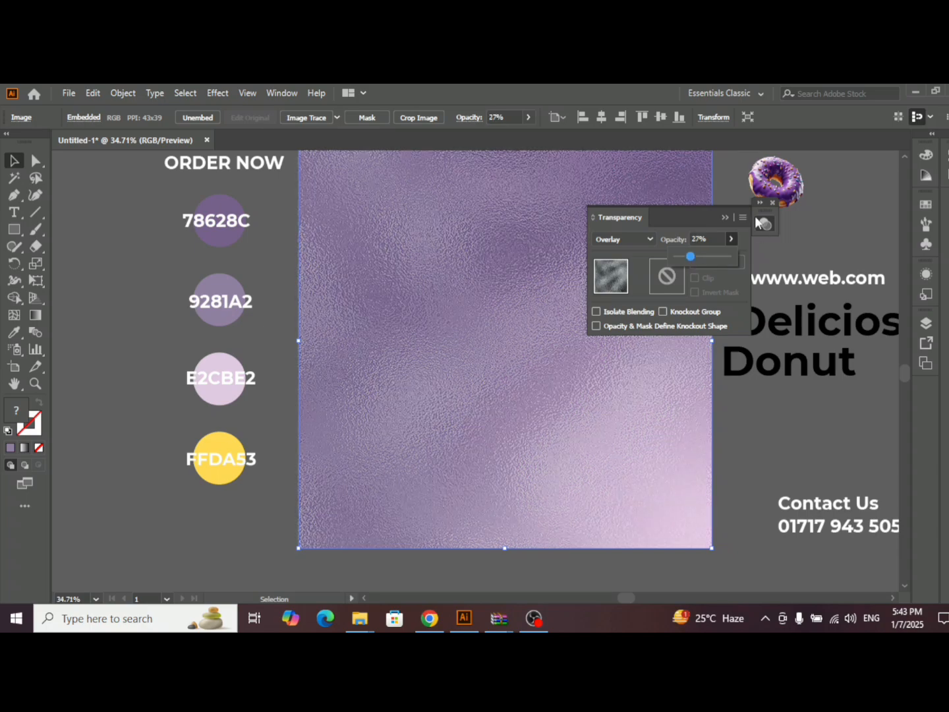
pyautogui.click(725, 216)
pyautogui.scroll(2, 706, 267)
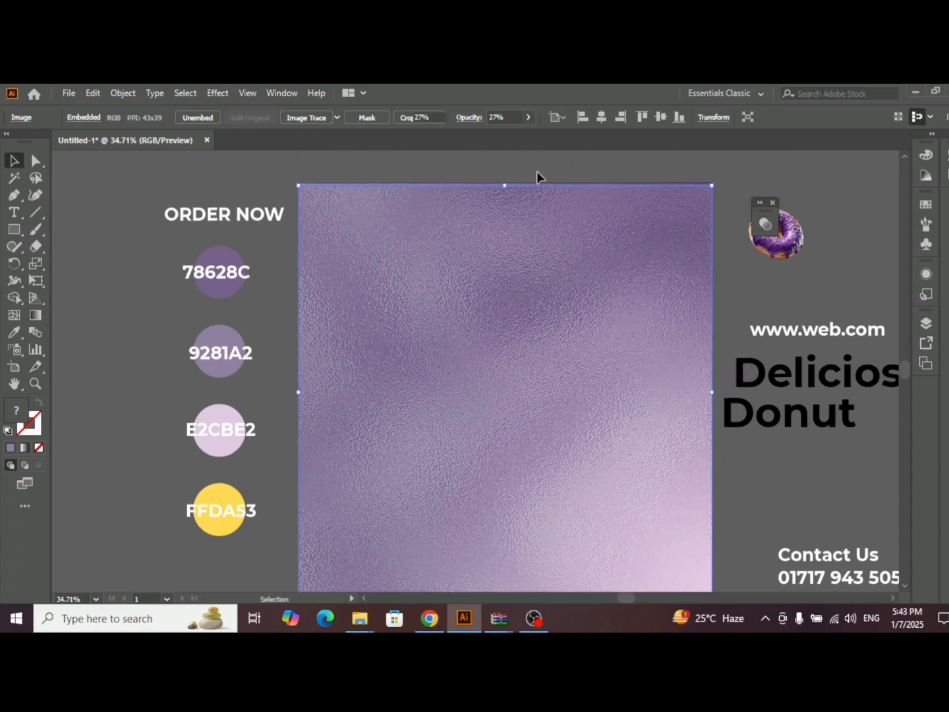
pyautogui.moveTo(544, 183); pyautogui.dragTo(433, 164)
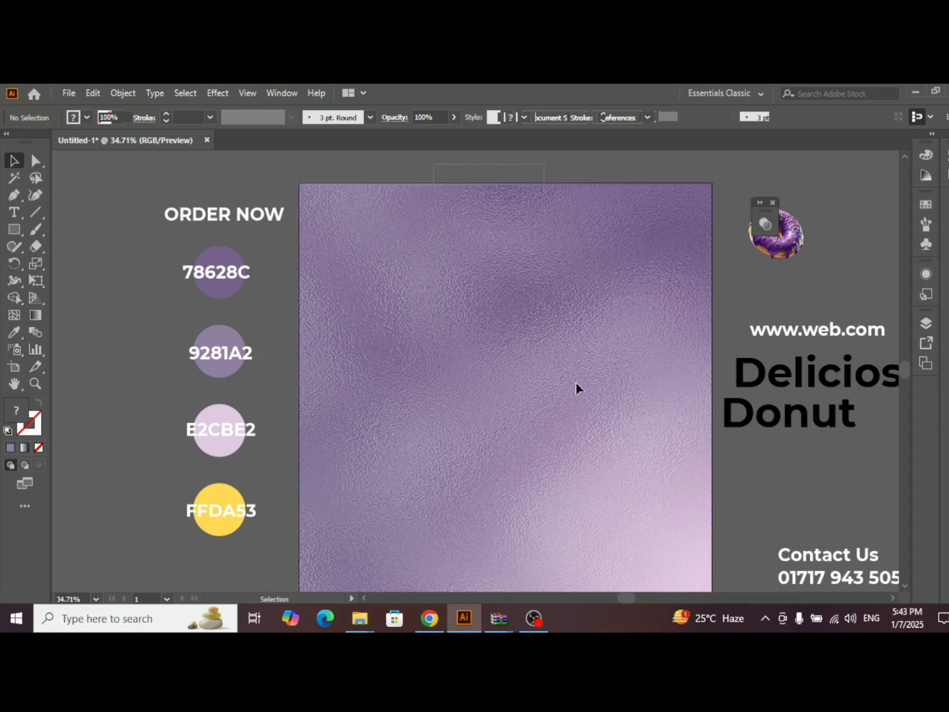
pyautogui.click(585, 181)
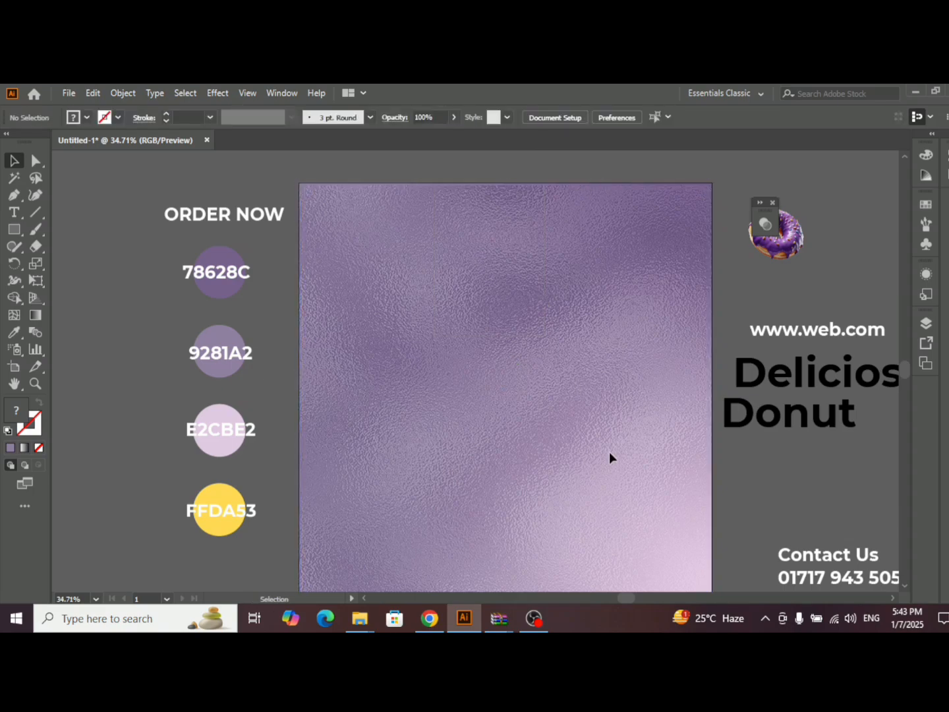
# - Move the donut image onto the left half of the artboard and bring it to the front
pyautogui.moveTo(787, 245); pyautogui.dragTo(427, 399)
pyautogui.scroll(-1, 429, 392)
pyautogui.rightClick(412, 339)
pyautogui.moveTo(531, 459)
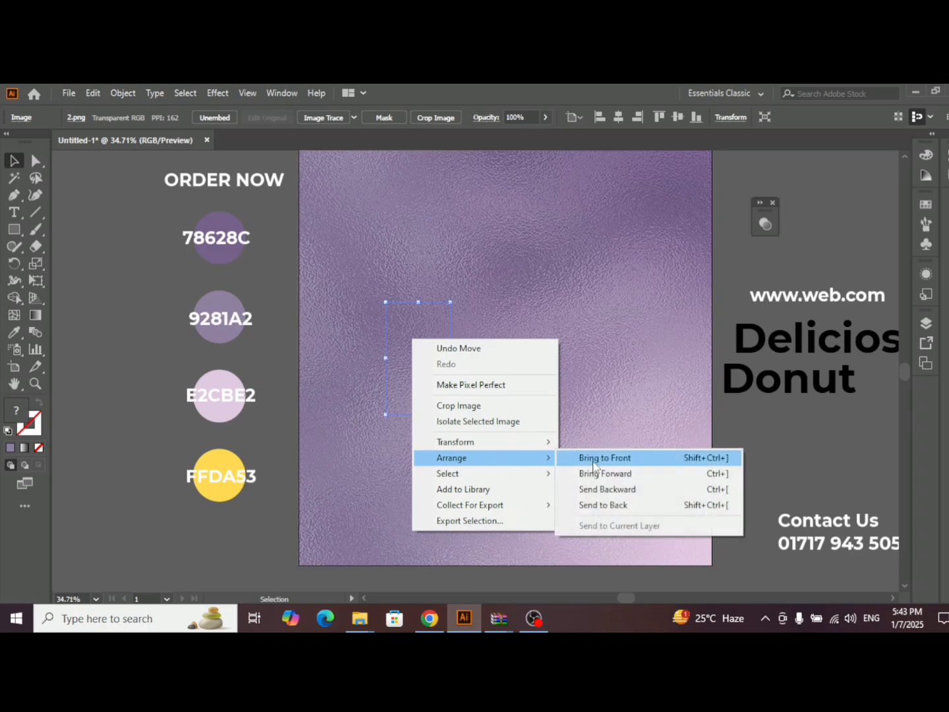
pyautogui.click(594, 459)
# - Enlarge the donut image until its frame is slightly over half the artboard's width
pyautogui.moveTo(455, 357); pyautogui.dragTo(524, 358)
pyautogui.moveTo(464, 388)
pyautogui.mouseDown()
pyautogui.moveTo(481, 381)
pyautogui.moveTo(468, 390)
pyautogui.mouseUp()
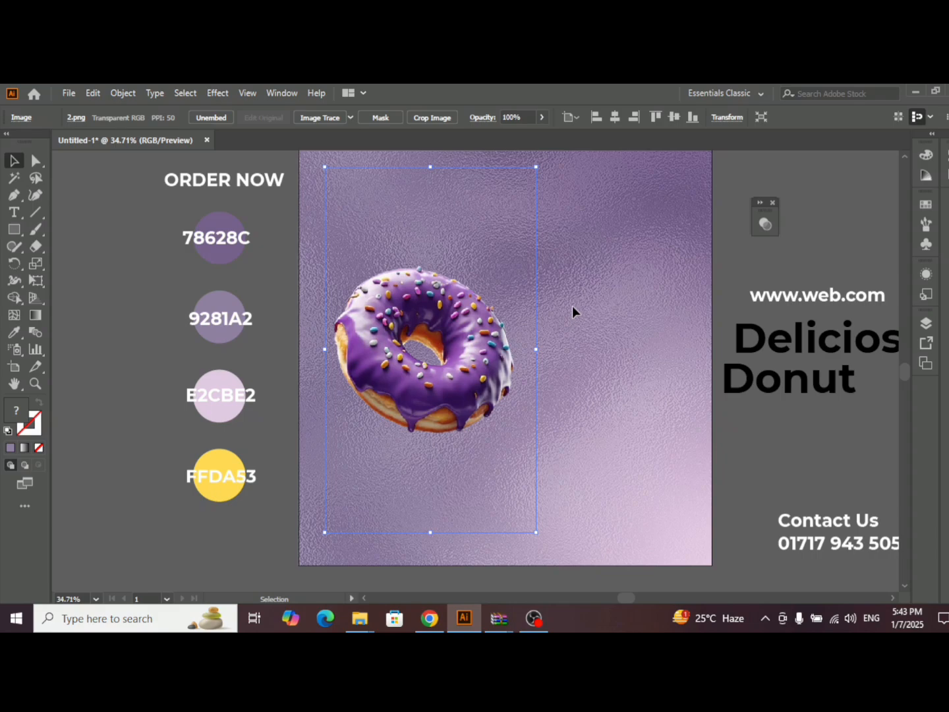
pyautogui.moveTo(536, 349); pyautogui.dragTo(506, 358)
# - Create a copy of the donut image reflected across the horizontal axis
pyautogui.rightClick(506, 357)
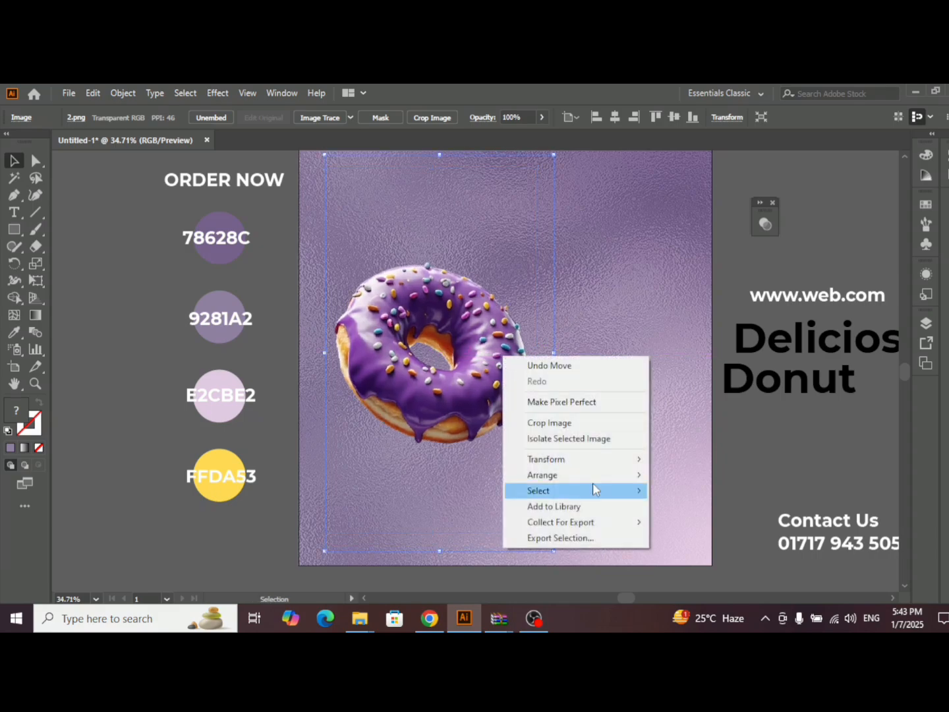
pyautogui.moveTo(563, 467)
pyautogui.click(698, 511)
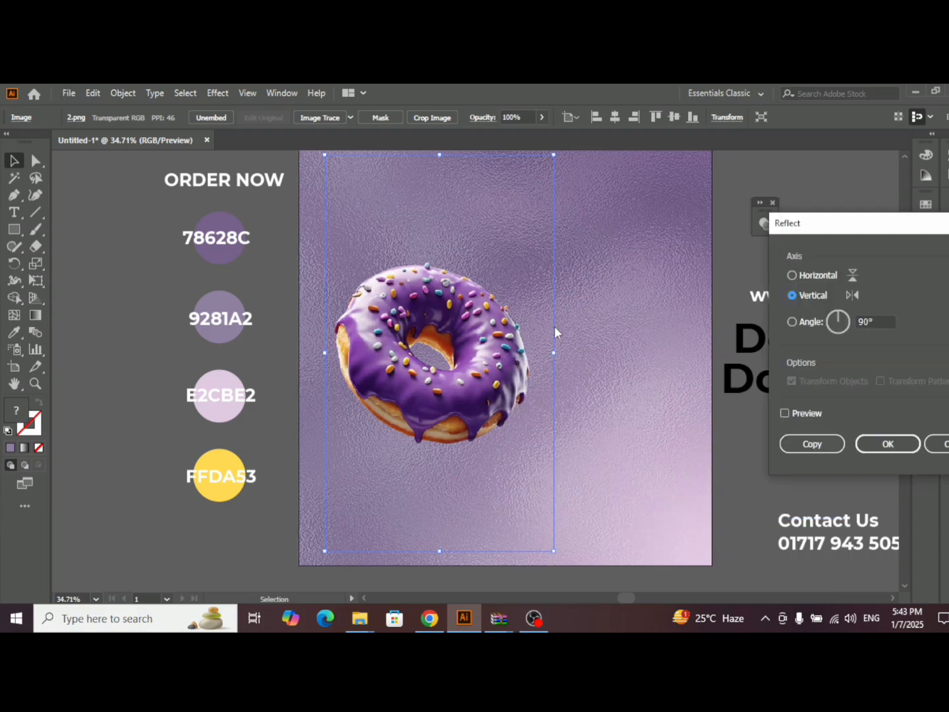
pyautogui.click(784, 412)
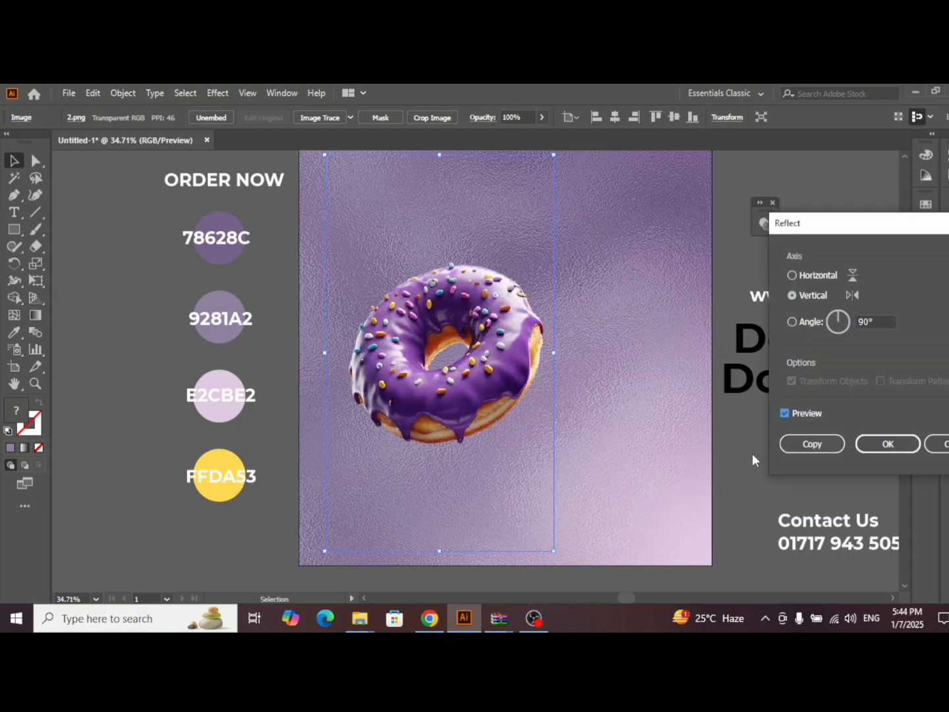
pyautogui.click(792, 275)
pyautogui.click(808, 442)
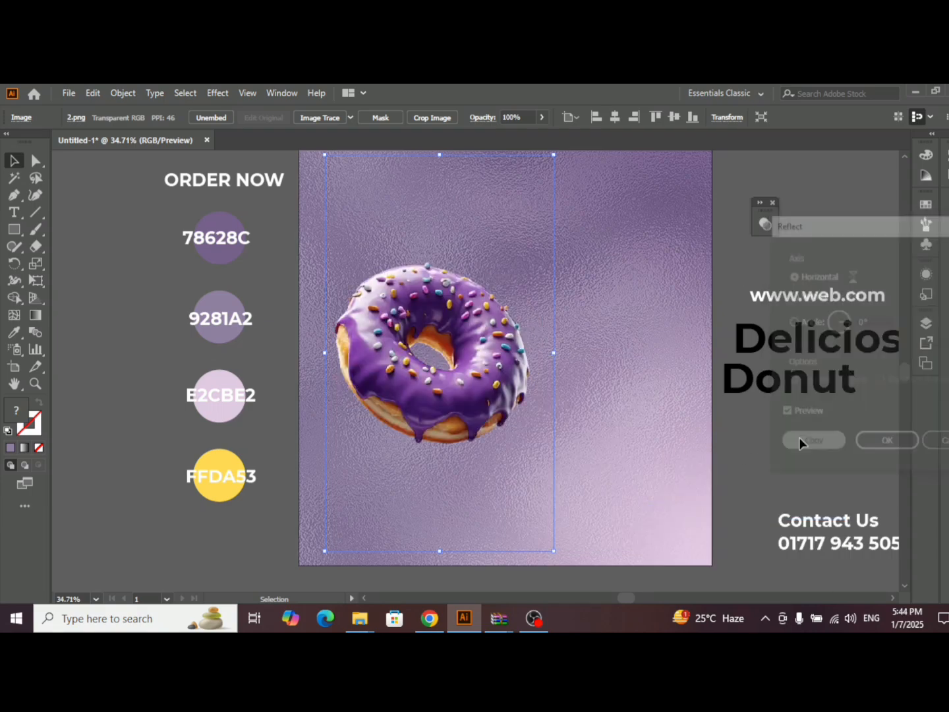
# - Move the flipped donut copy directly below the original so their bases meet like a reflection
pyautogui.moveTo(478, 313); pyautogui.dragTo(467, 457)
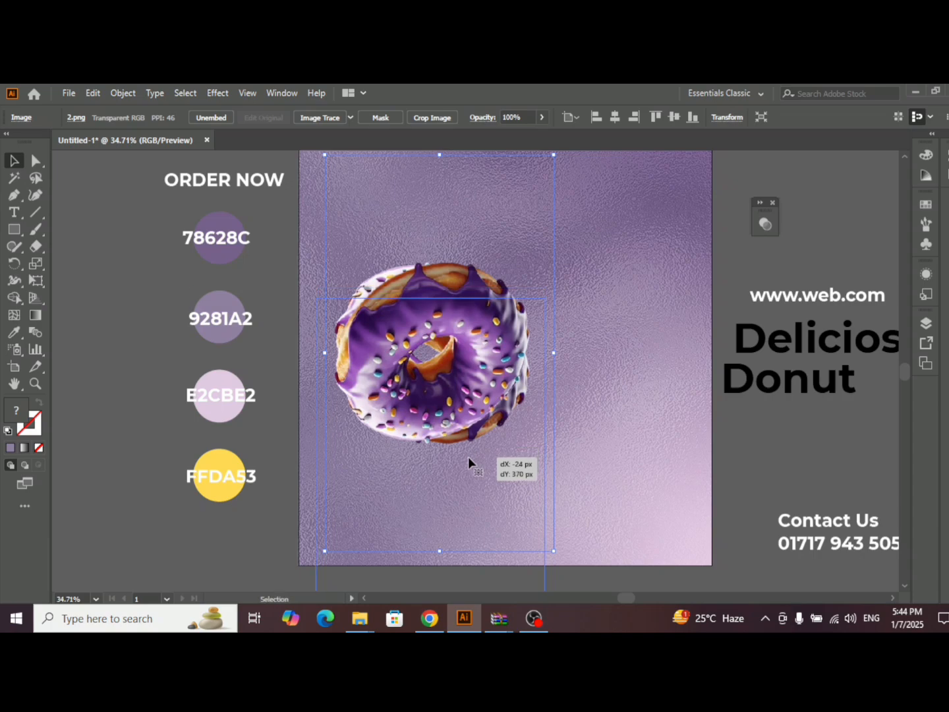
pyautogui.scroll(-2, 495, 392)
pyautogui.scroll(-1, 495, 387)
pyautogui.moveTo(463, 348); pyautogui.dragTo(463, 374)
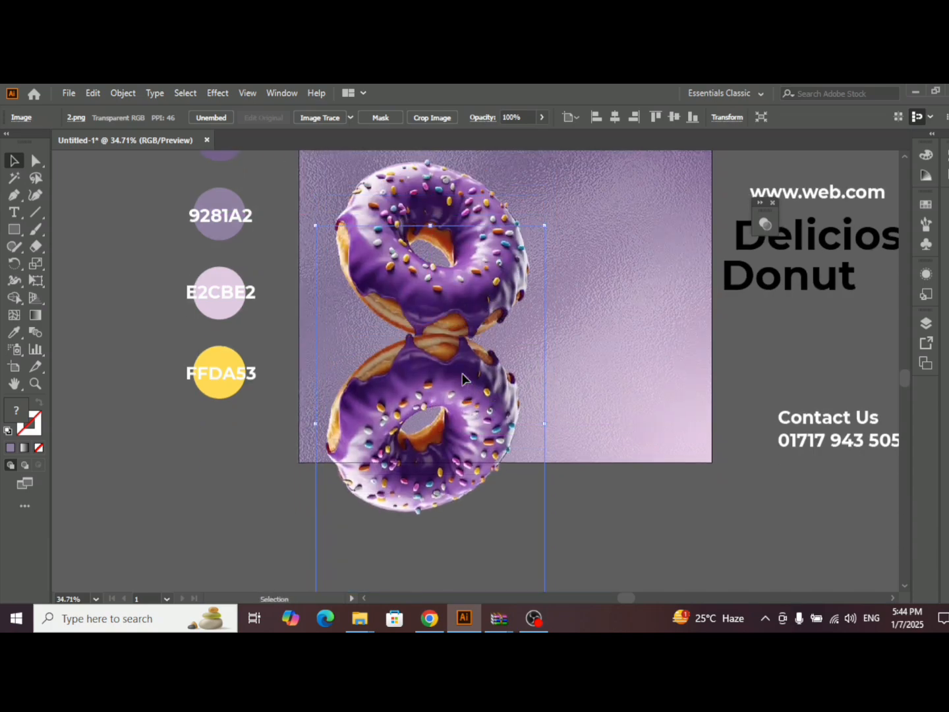
# - Bring the upright donut to the front, above its flipped copy, and deselect it
pyautogui.rightClick(465, 193)
pyautogui.moveTo(547, 310)
pyautogui.click(652, 310)
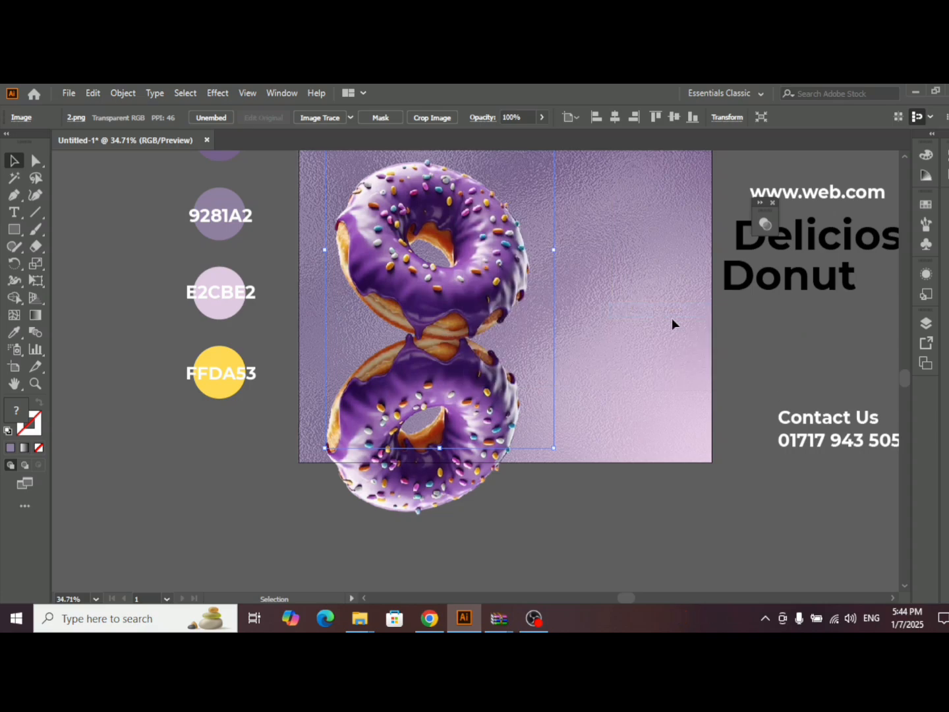
pyautogui.click(770, 343)
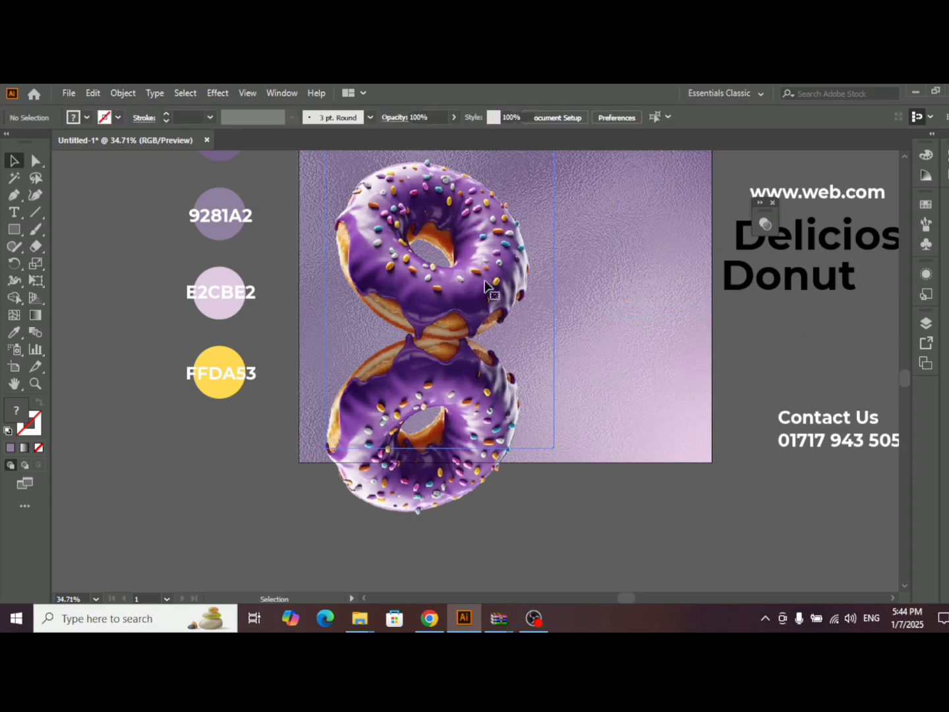
# - Draw a rectangle about 895 px wide covering the flipped donut, with its upper edge at the upright donut's base
pyautogui.rightClick(15, 229)
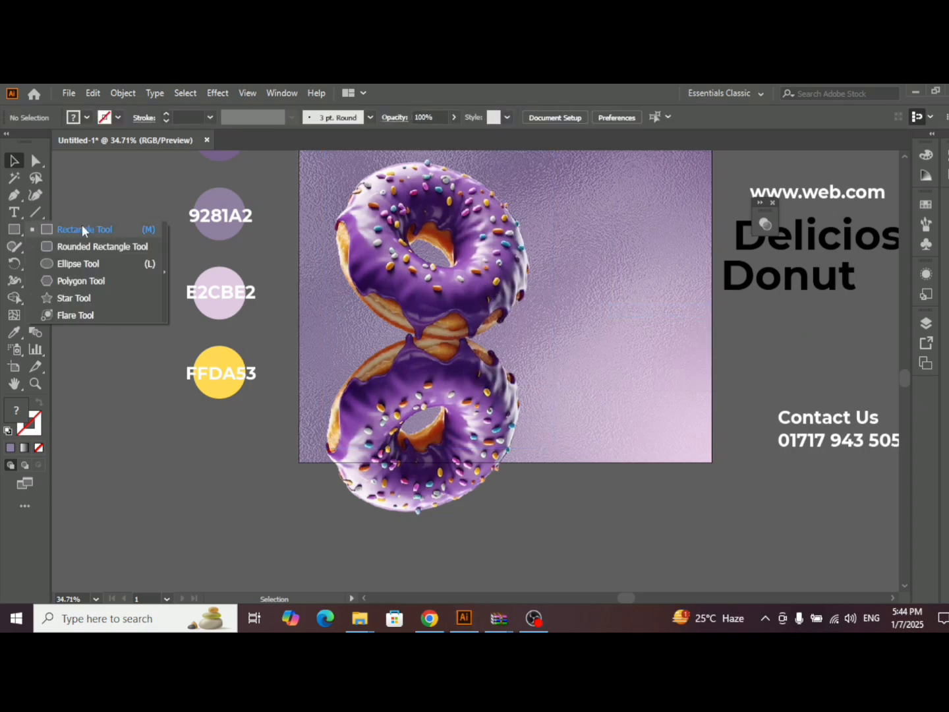
pyautogui.click(83, 228)
pyautogui.moveTo(250, 346); pyautogui.dragTo(661, 526)
pyautogui.click(15, 160)
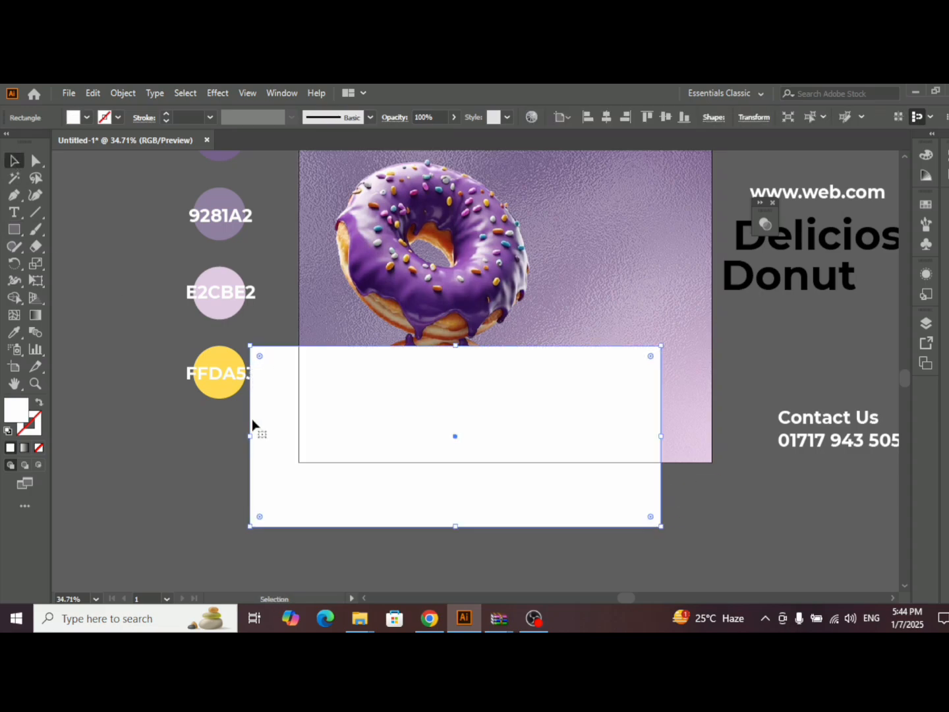
pyautogui.moveTo(251, 438); pyautogui.dragTo(281, 438)
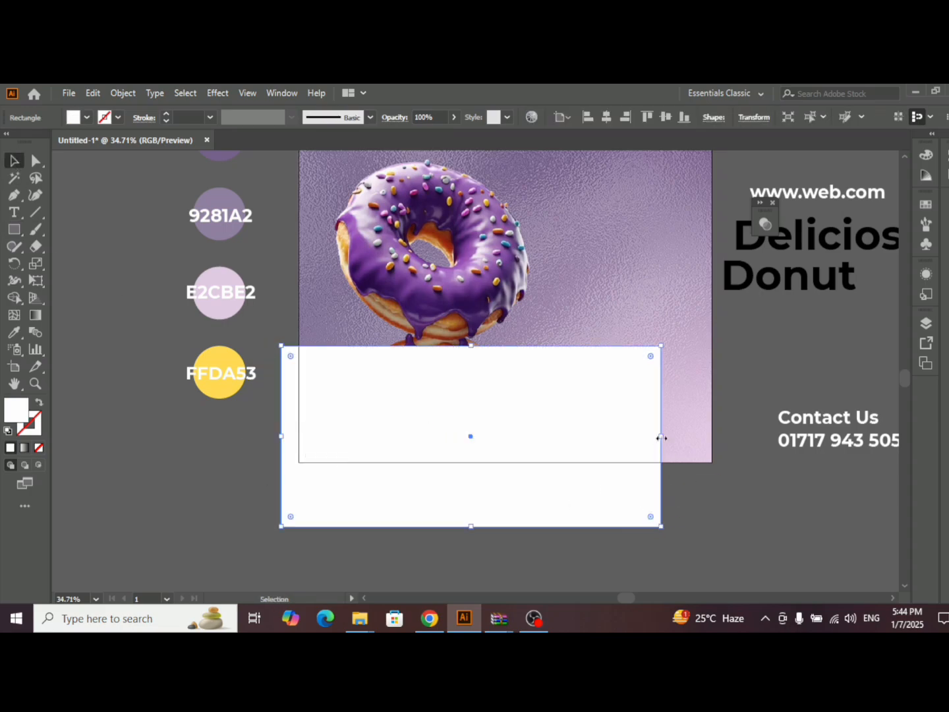
pyautogui.moveTo(662, 436); pyautogui.dragTo(611, 441)
pyautogui.moveTo(445, 431); pyautogui.dragTo(435, 422)
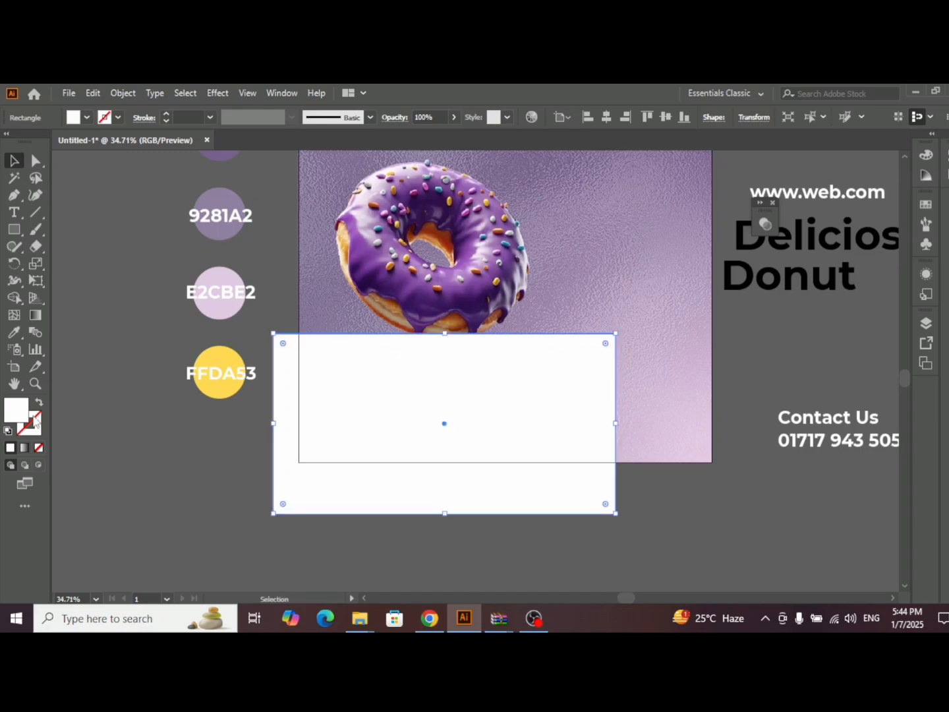
# - Fill the rectangle with a linear black-and-white gradient at 90°, reversed so white is at the upper edge
pyautogui.click(24, 449)
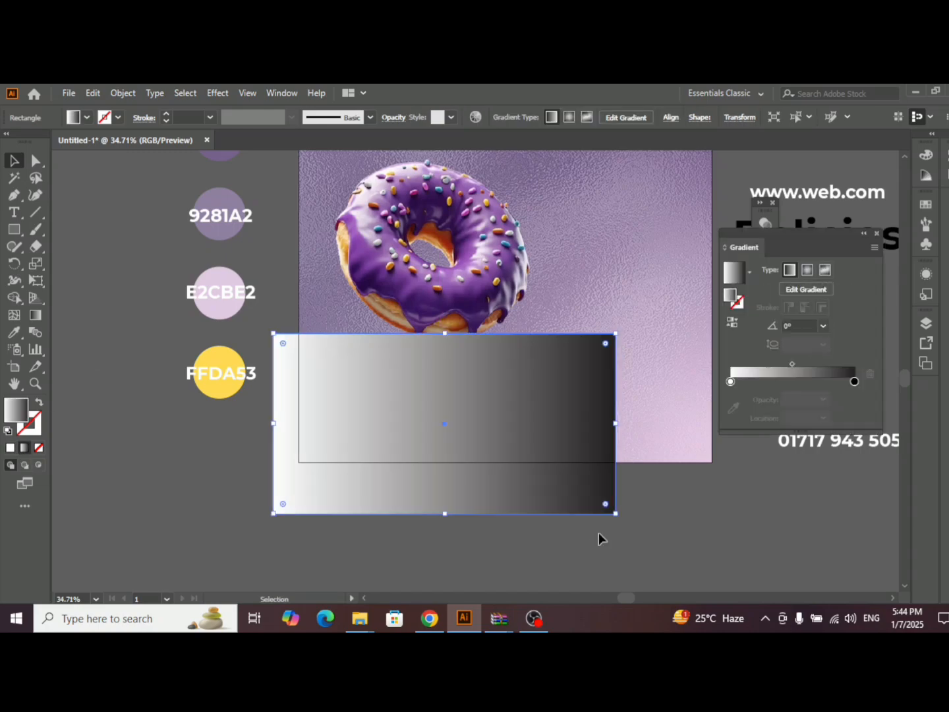
pyautogui.click(822, 325)
pyautogui.click(837, 404)
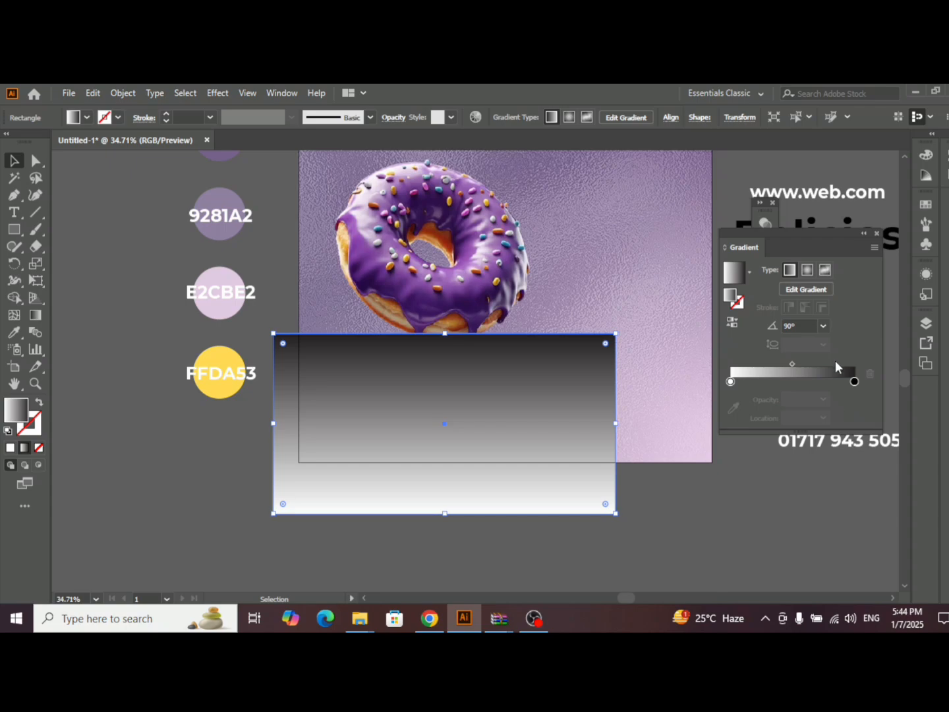
pyautogui.click(732, 322)
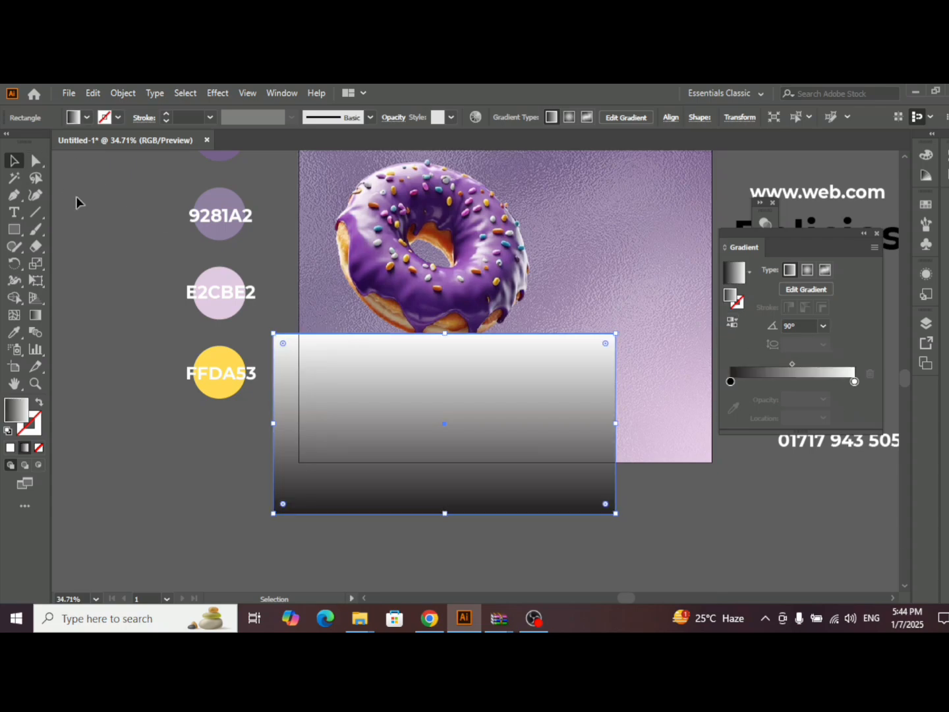
pyautogui.click(877, 235)
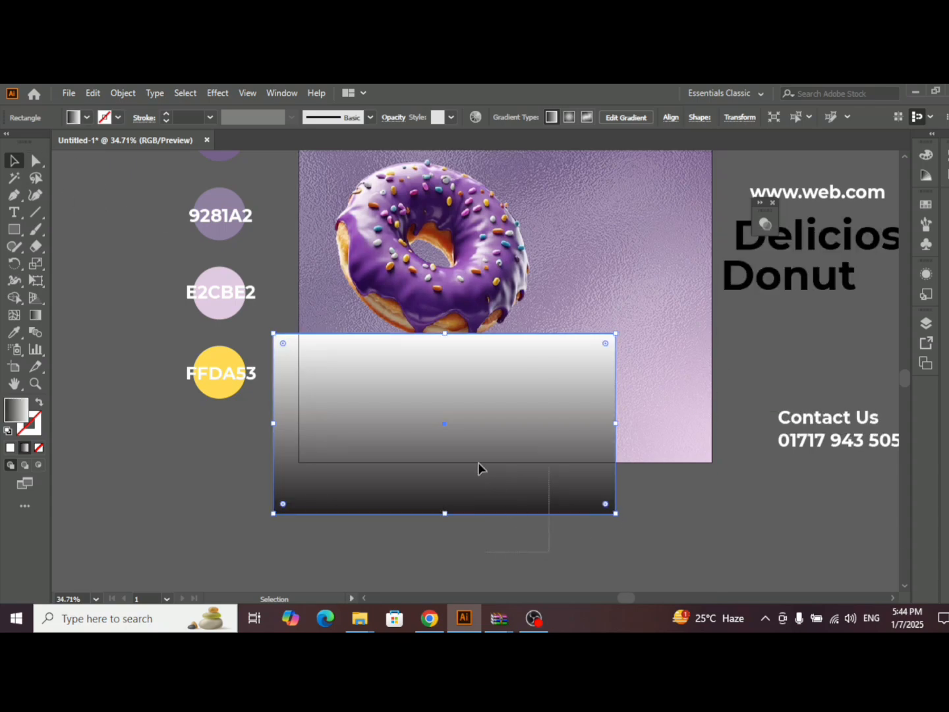
# - Select the gradient rectangle together with the flipped donut and make an opacity mask from them
pyautogui.moveTo(478, 464); pyautogui.dragTo(422, 421)
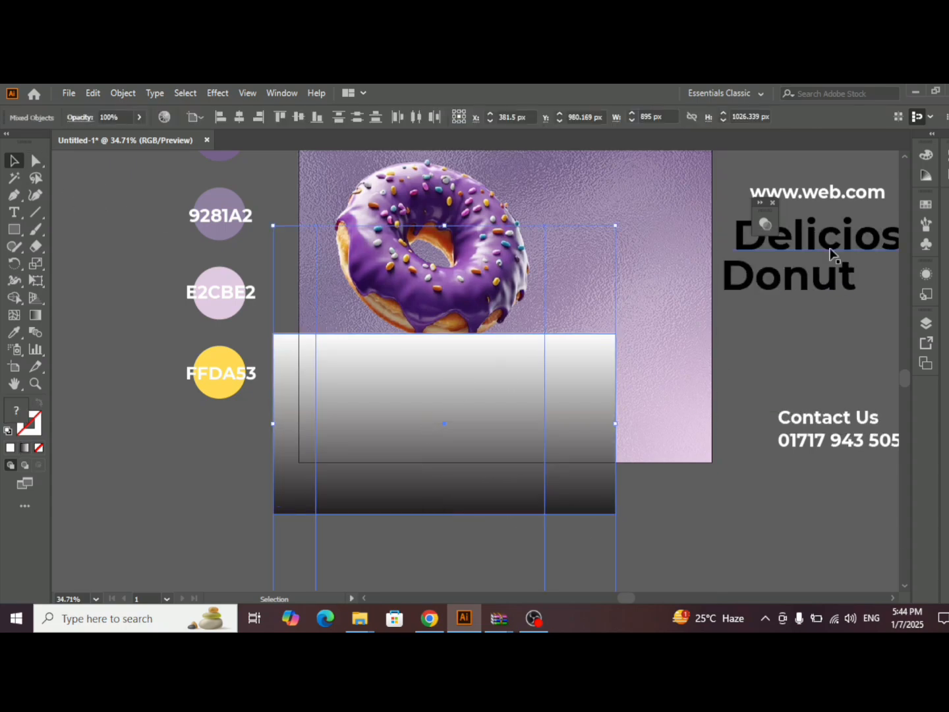
pyautogui.click(762, 202)
pyautogui.click(761, 202)
pyautogui.click(761, 206)
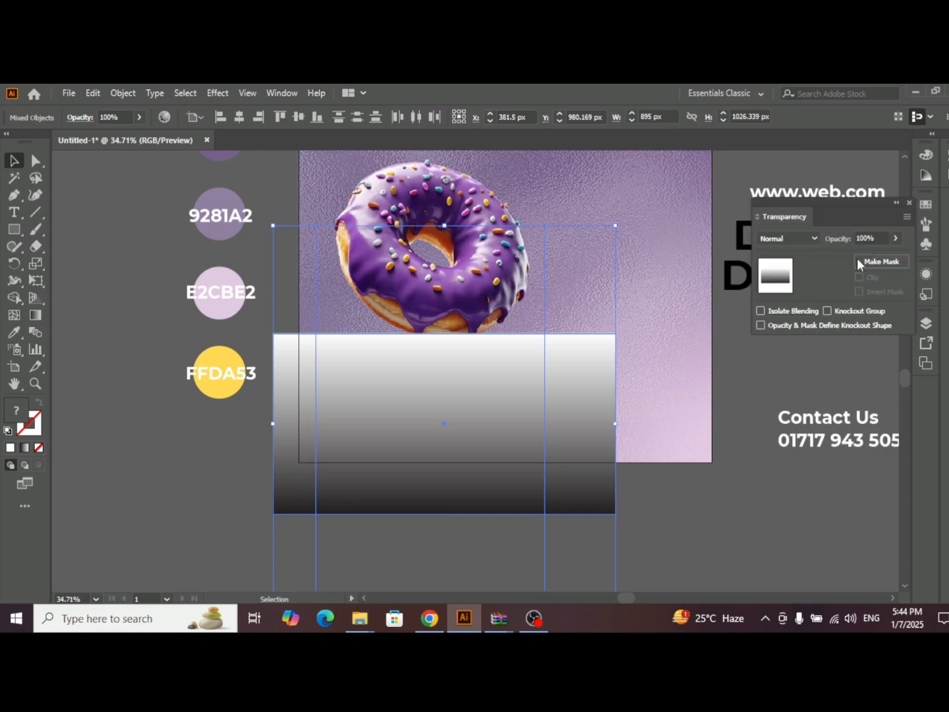
pyautogui.click(875, 264)
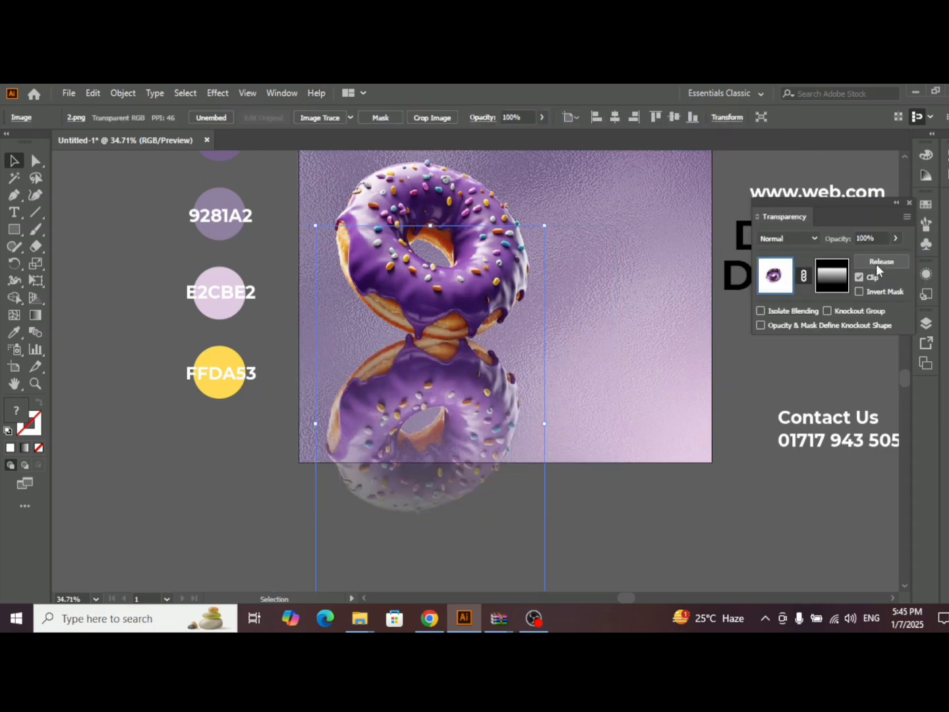
# - Enter the flipped donut's opacity mask and activate on-canvas editing of its rectangle's gradient
pyautogui.click(842, 266)
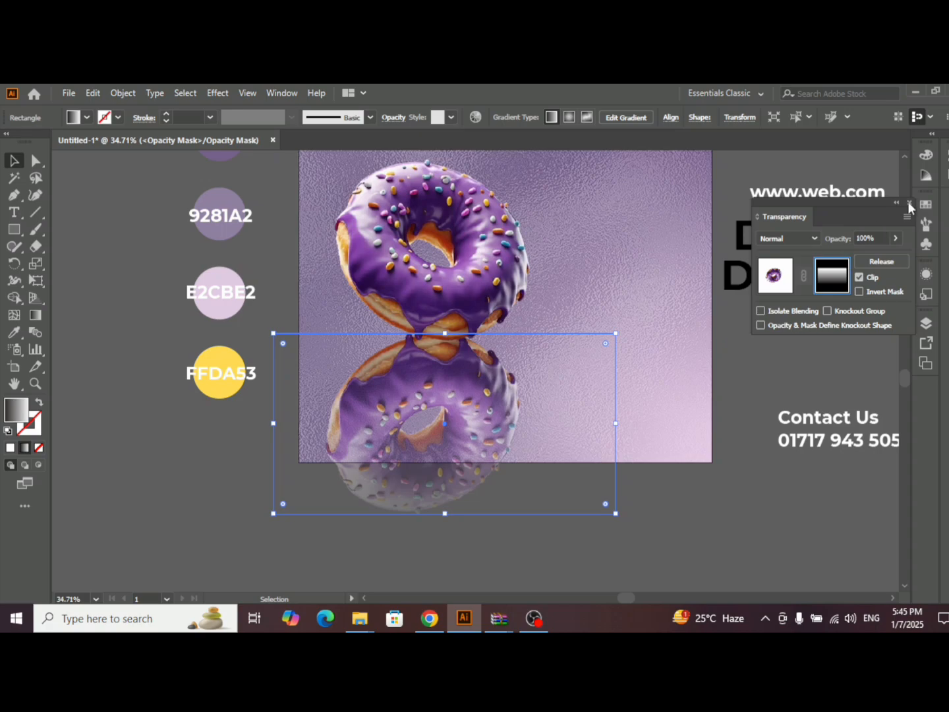
pyautogui.click(910, 204)
pyautogui.click(268, 94)
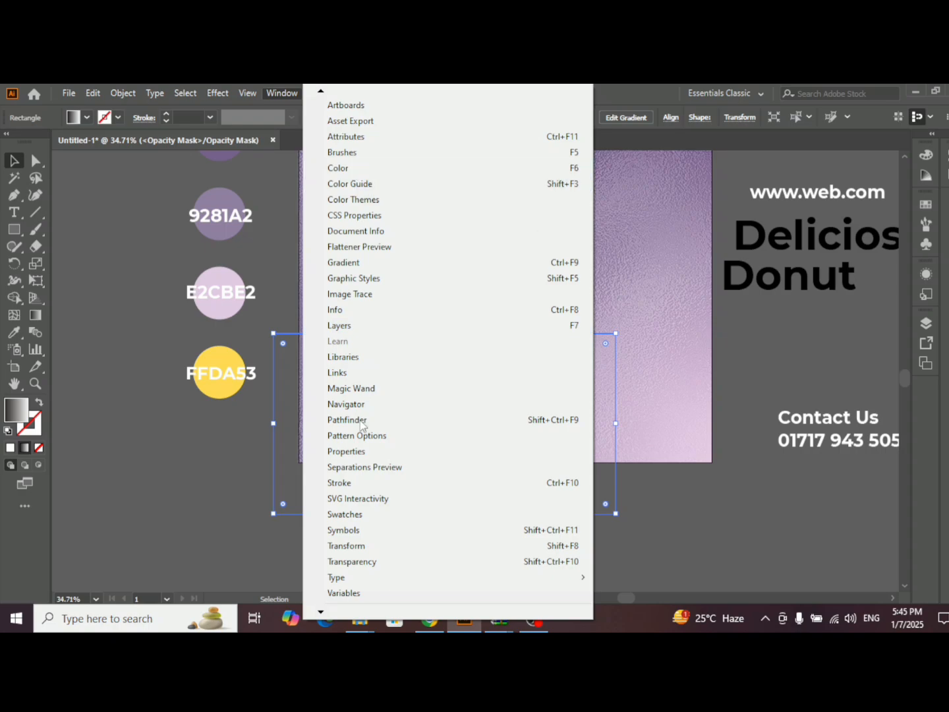
pyautogui.click(349, 262)
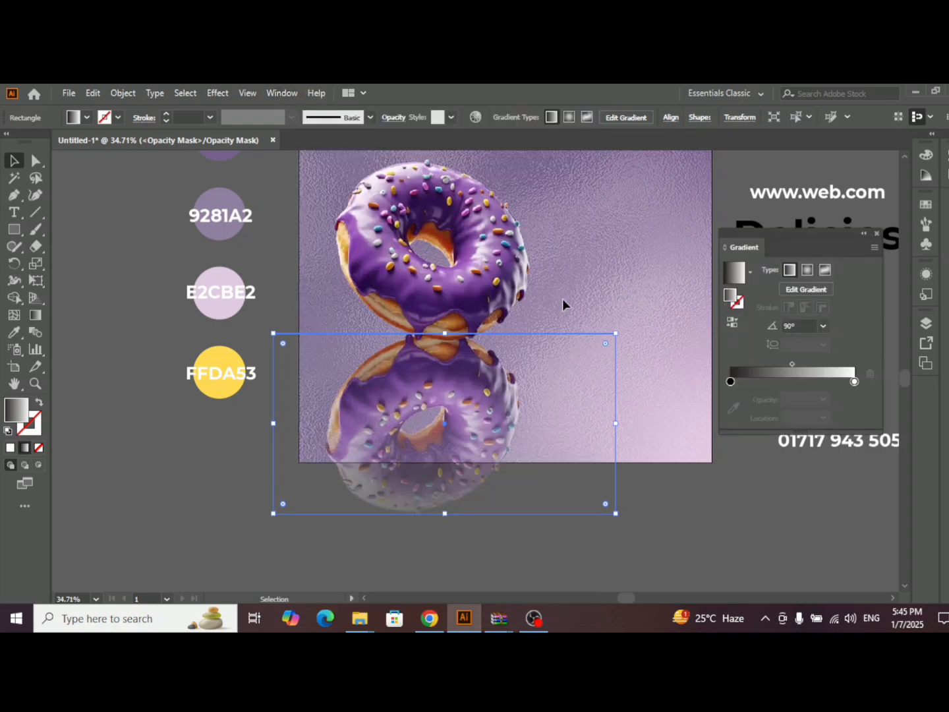
pyautogui.click(814, 291)
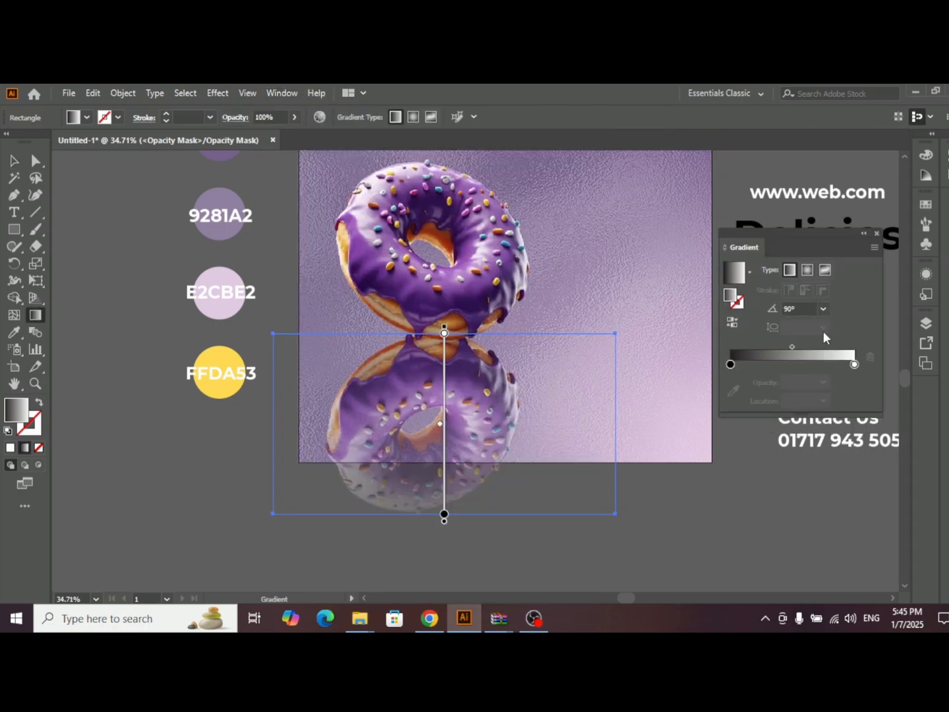
pyautogui.click(863, 235)
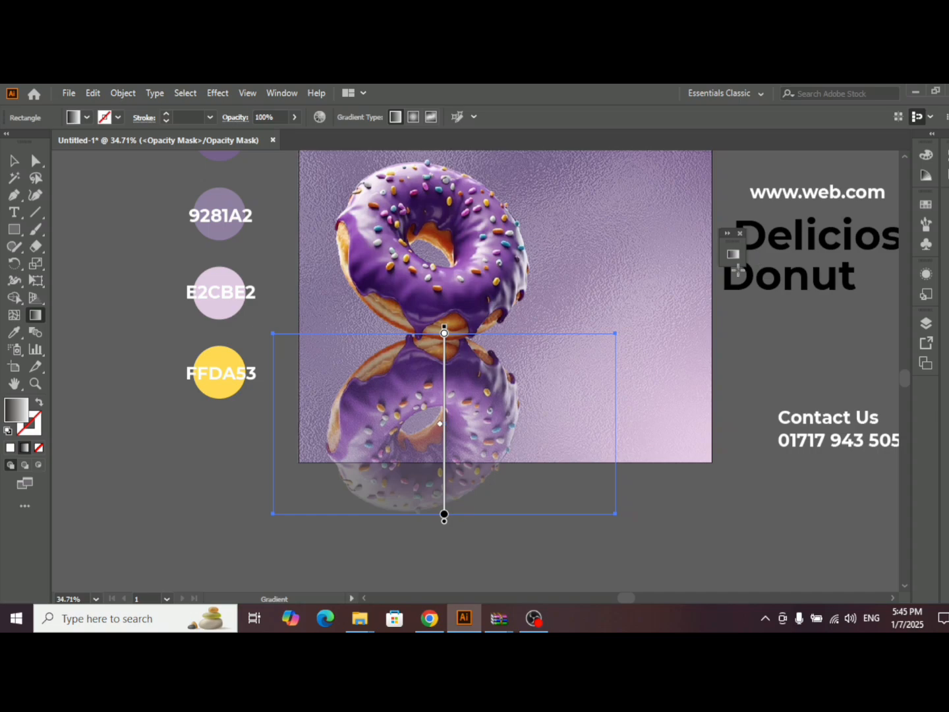
pyautogui.click(282, 87)
pyautogui.click(382, 558)
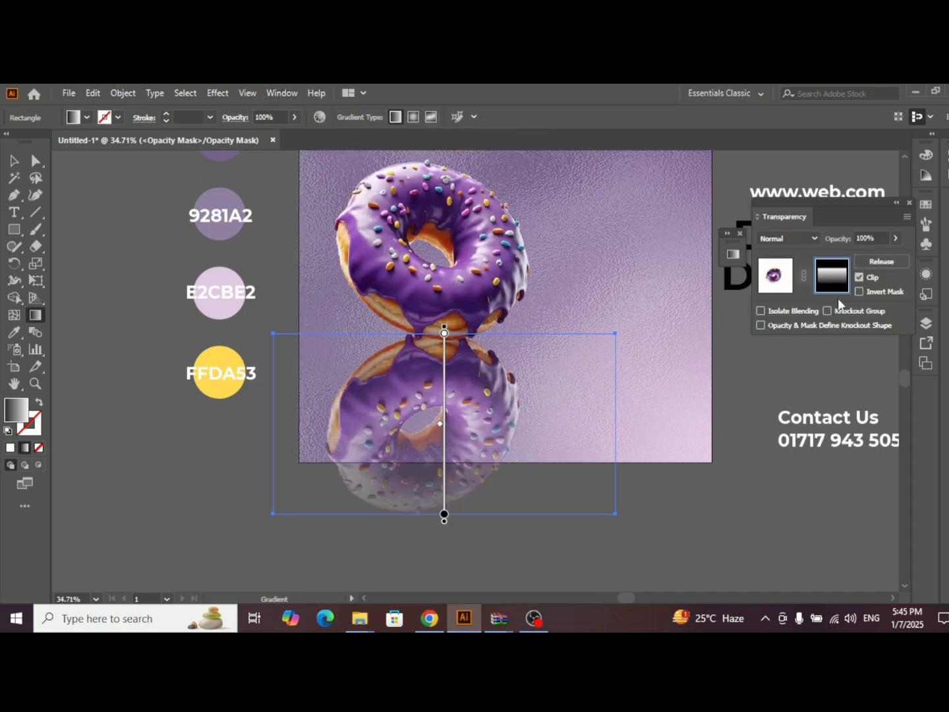
pyautogui.click(788, 275)
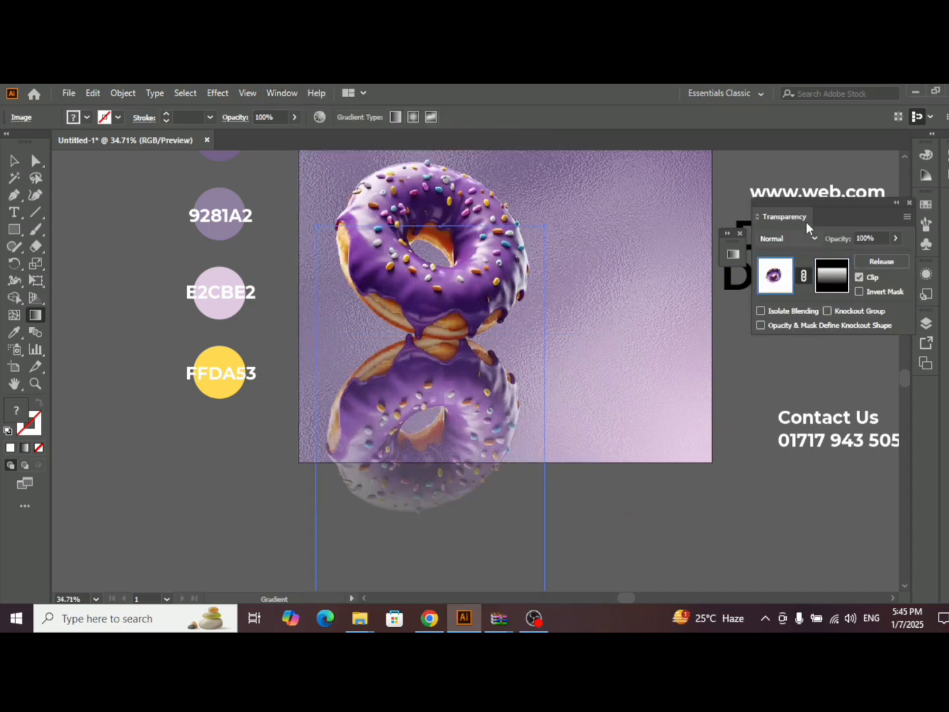
pyautogui.click(899, 206)
pyautogui.click(732, 250)
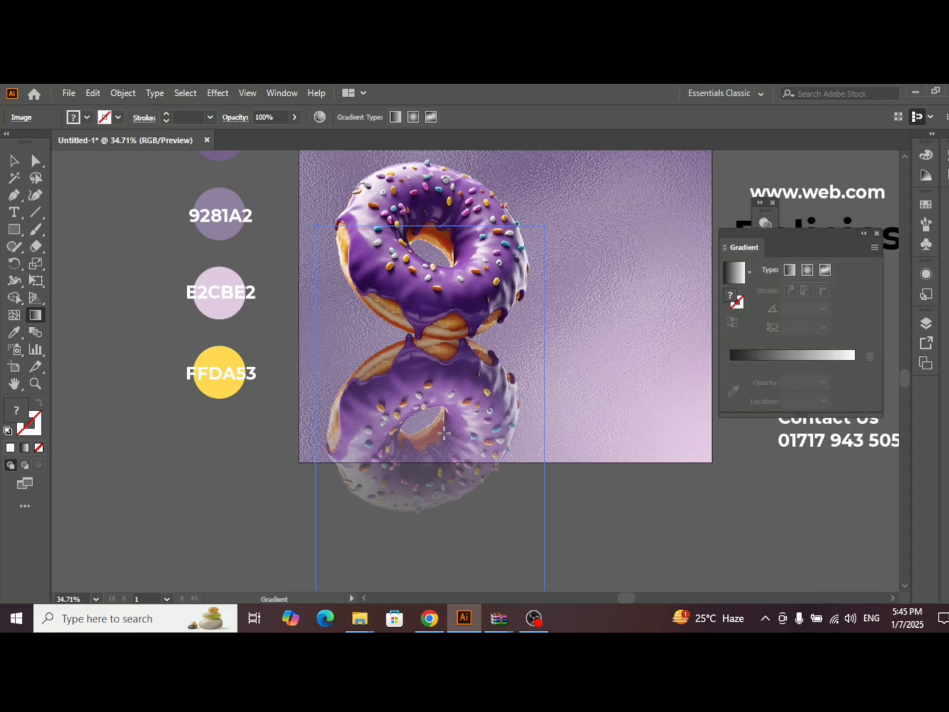
pyautogui.click(864, 234)
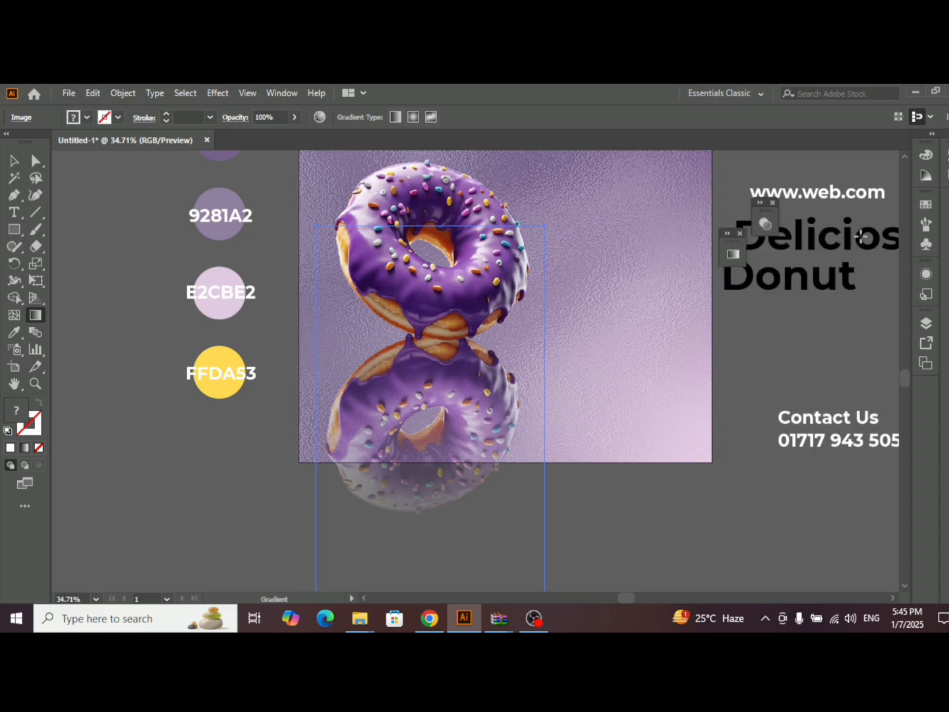
# - In the flipped donut's opacity mask, move the black gradient stop up to under a third of the rectangle's height below the white stop
pyautogui.click(764, 222)
pyautogui.click(833, 276)
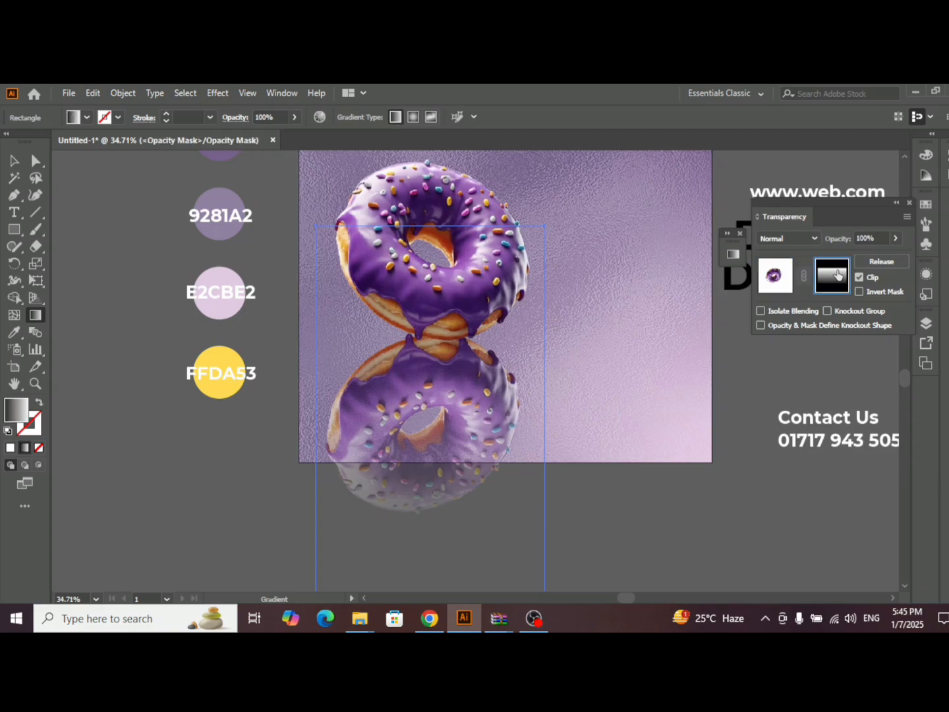
pyautogui.moveTo(445, 516); pyautogui.dragTo(444, 388)
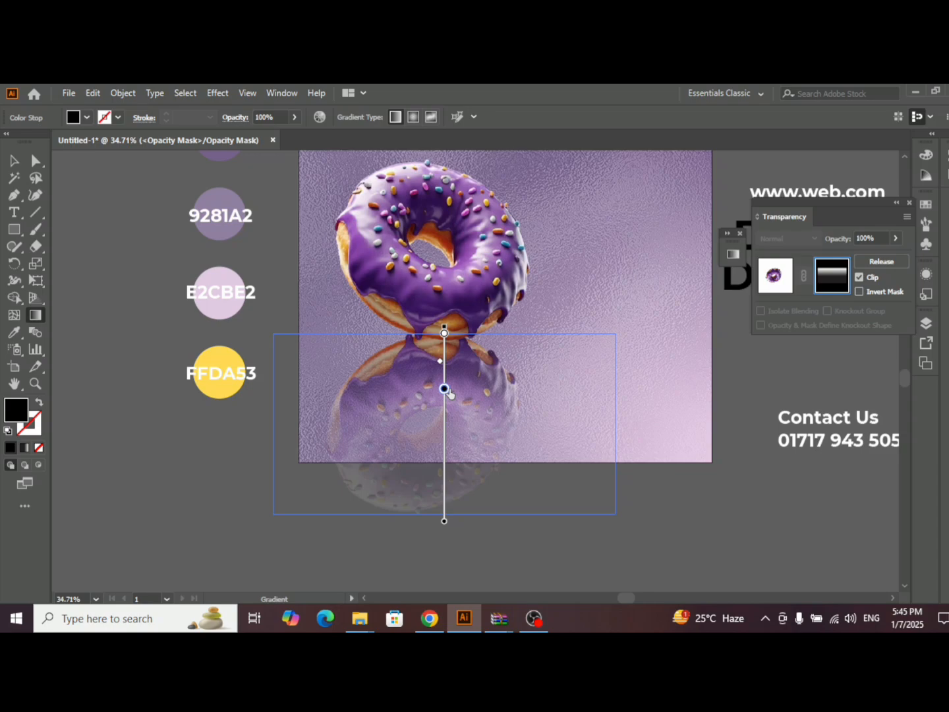
pyautogui.click(781, 272)
pyautogui.click(833, 279)
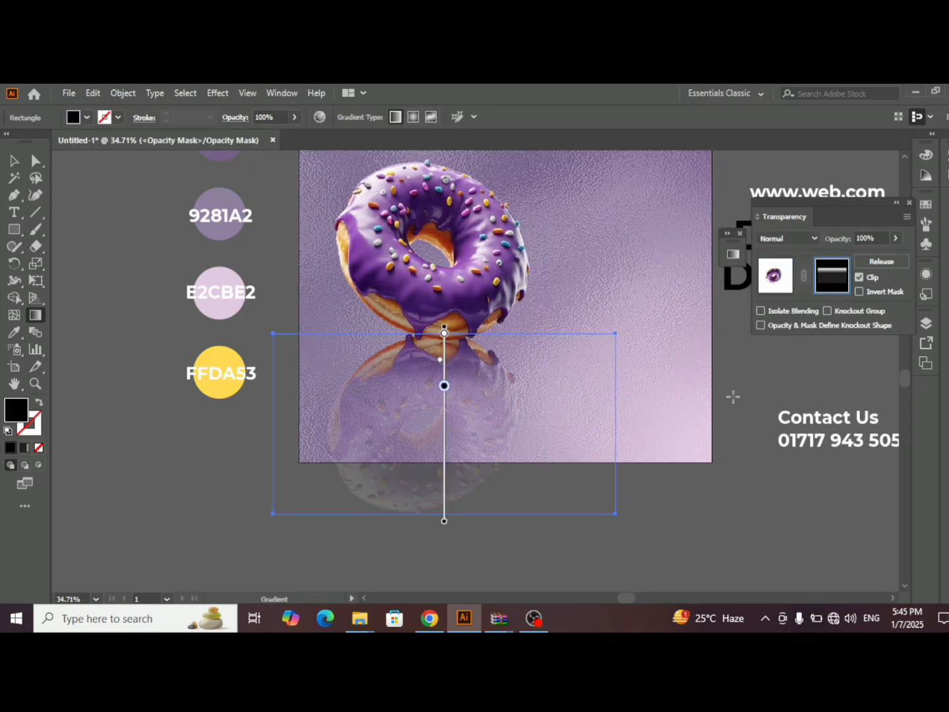
# - Shorten the mask rectangle so its lower edge meets the artboard's lower edge, cutting off the reflection outside the artboard
pyautogui.click(13, 160)
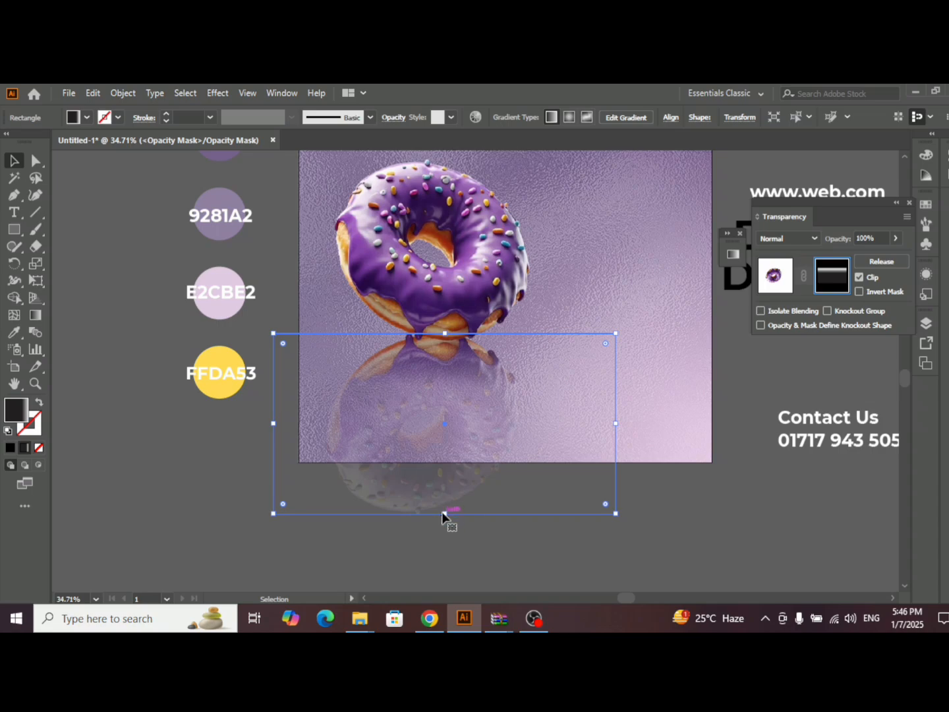
pyautogui.moveTo(443, 513); pyautogui.dragTo(447, 462)
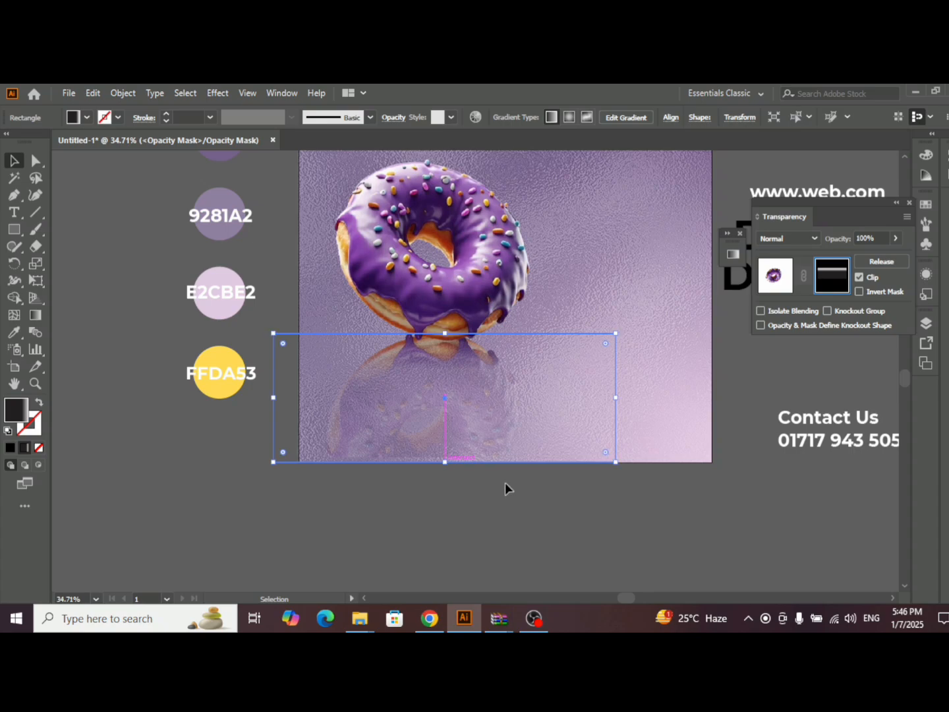
pyautogui.click(151, 185)
pyautogui.scroll(5, 568, 341)
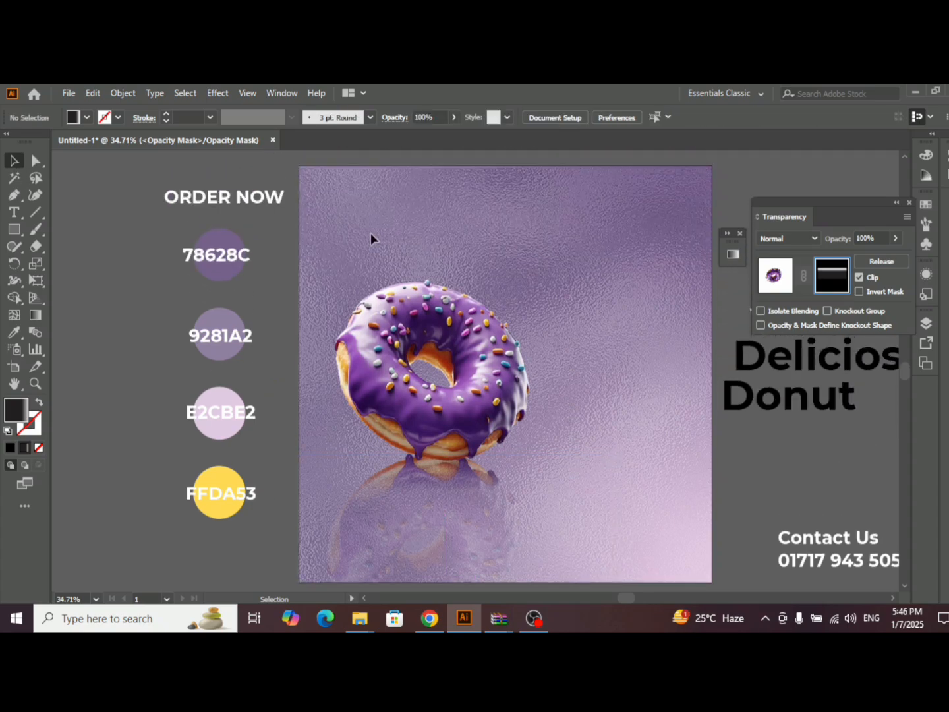
pyautogui.moveTo(385, 450); pyautogui.dragTo(514, 524)
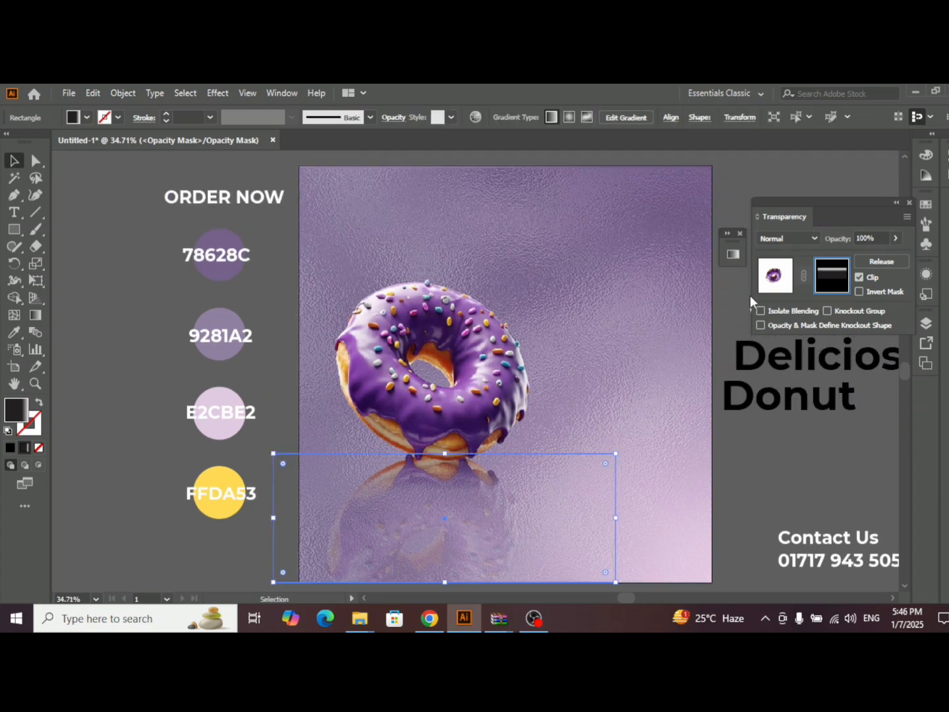
# - Leave opacity-mask editing and place the "Delicios" text in the upper-right part of the artboard, in front of the background
pyautogui.click(777, 280)
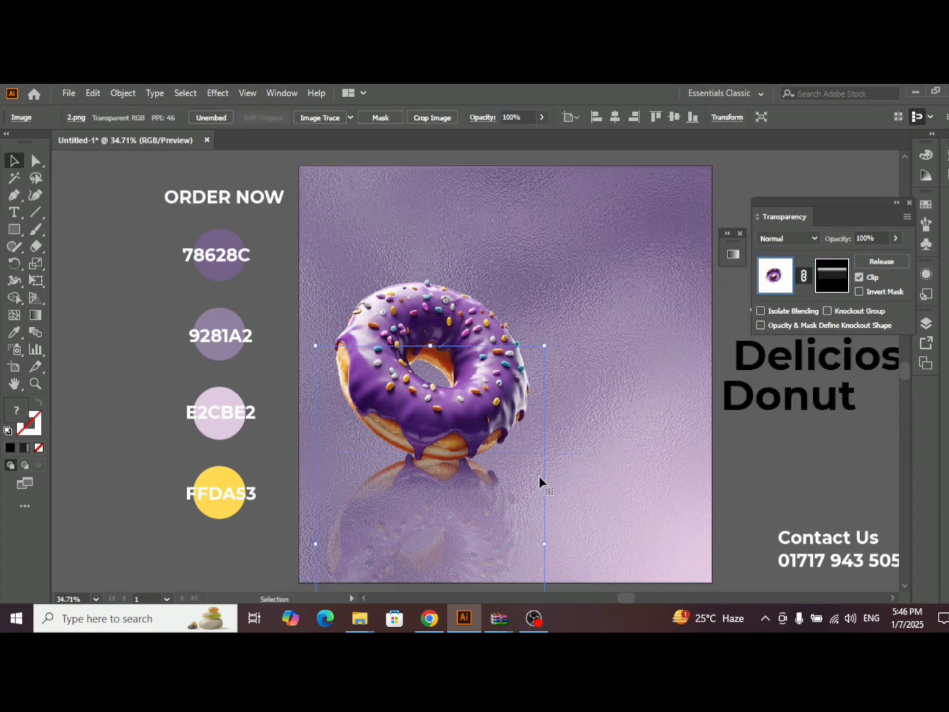
pyautogui.click(477, 285)
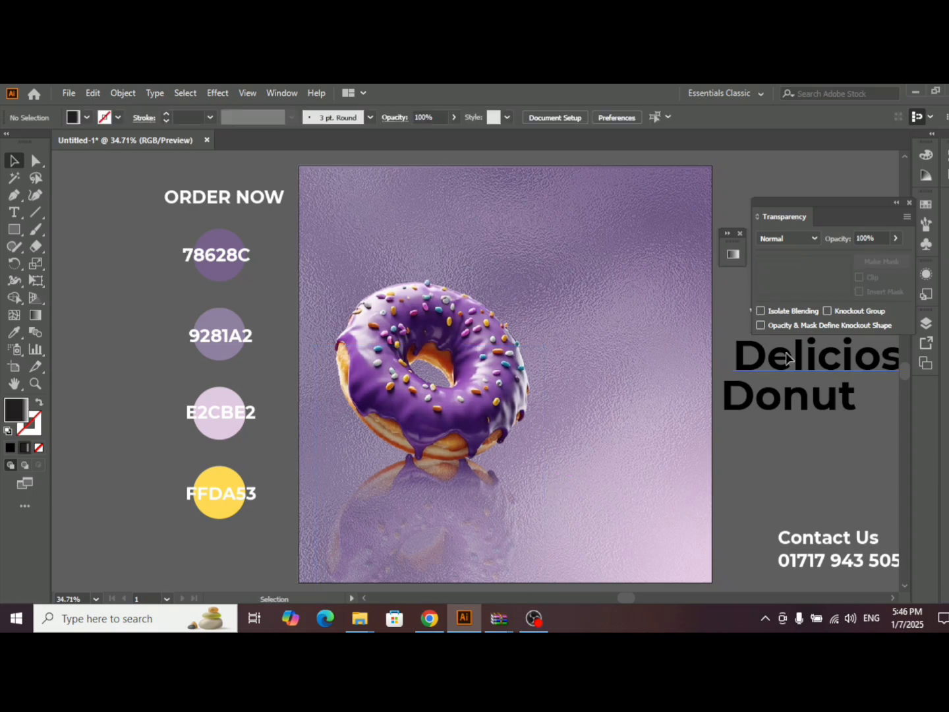
pyautogui.moveTo(788, 356); pyautogui.dragTo(560, 240)
pyautogui.rightClick(600, 238)
pyautogui.moveTo(699, 460)
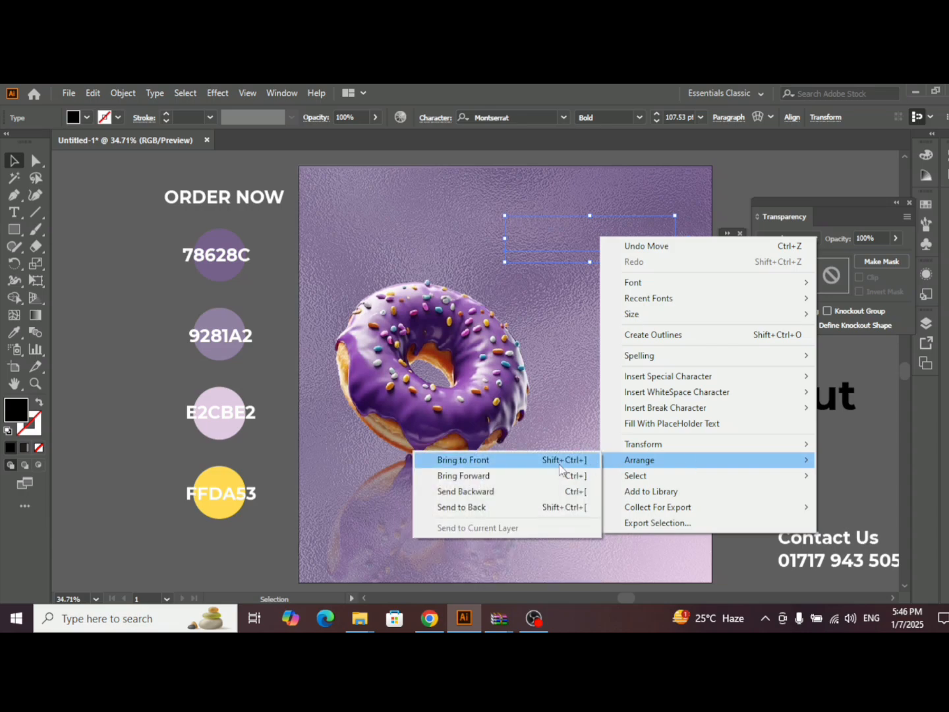
pyautogui.click(436, 458)
# - Move the "Donut" text onto the artboard just below "Delicios" and bring it to the front
pyautogui.moveTo(764, 401); pyautogui.dragTo(759, 400)
pyautogui.moveTo(596, 286); pyautogui.dragTo(607, 285)
pyautogui.click(648, 240)
pyautogui.rightClick(638, 293)
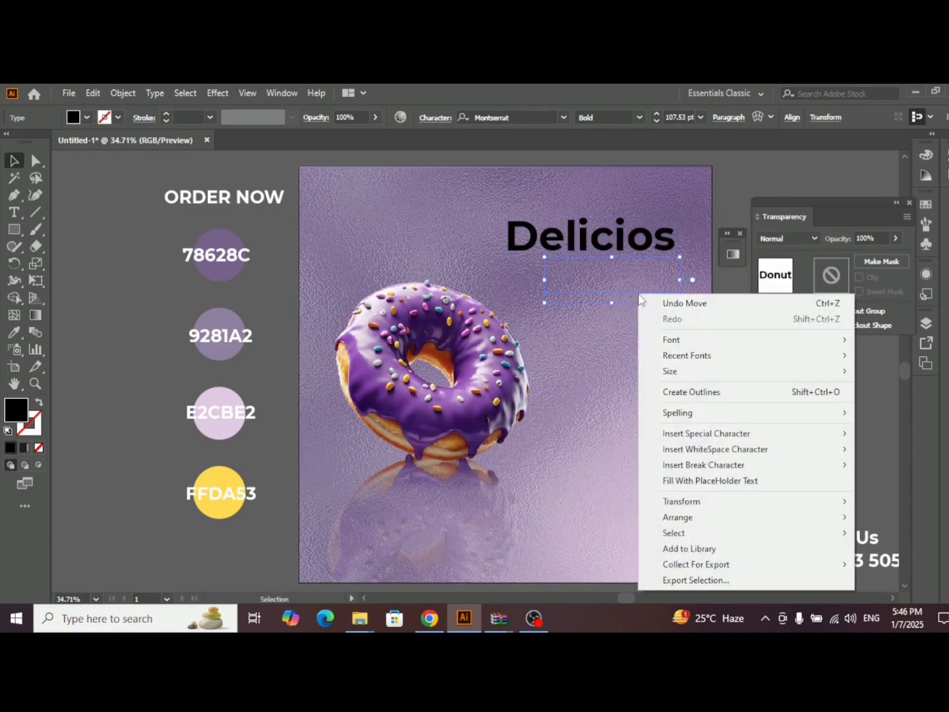
pyautogui.moveTo(685, 514)
pyautogui.click(502, 517)
# - Set "Delicios" in the BillionDreams font and enlarge it to about 176 pt
pyautogui.click(622, 232)
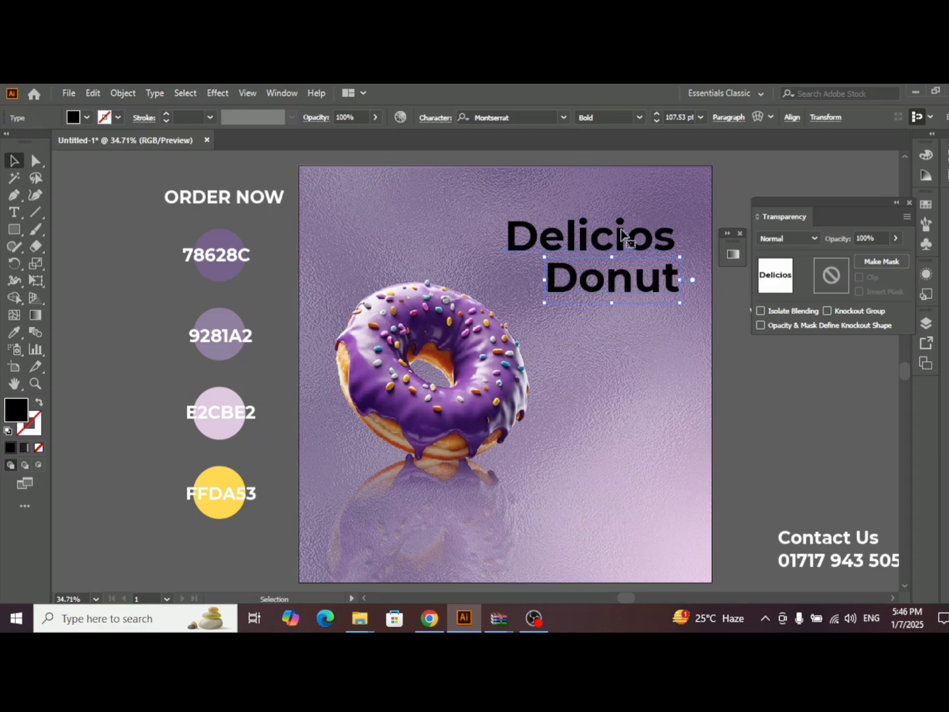
pyautogui.hotkey('ctrl', 't')
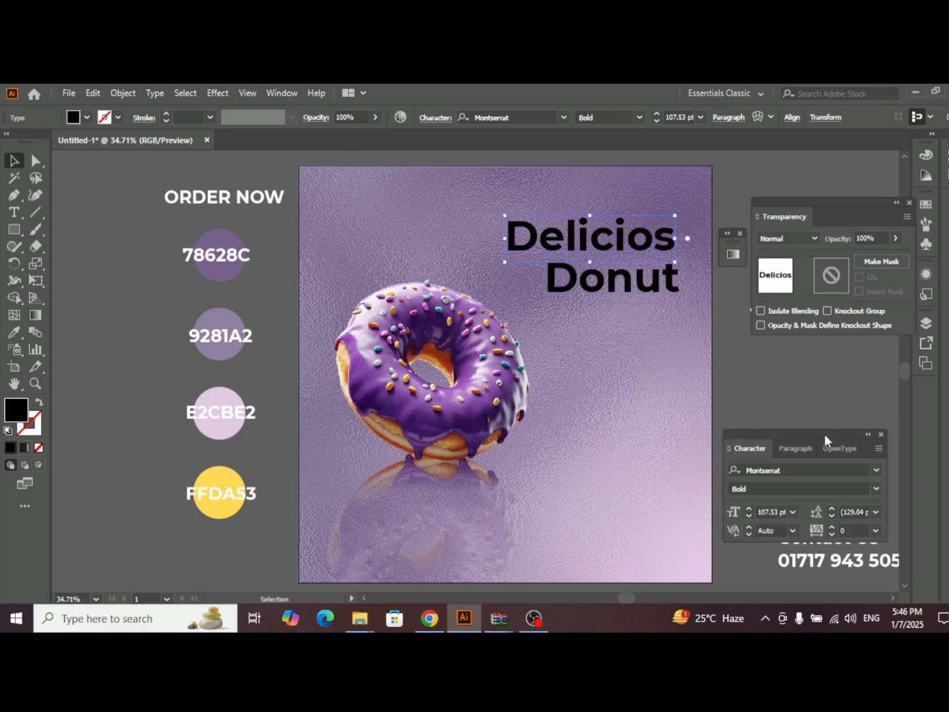
pyautogui.click(803, 470)
pyautogui.write('bill')
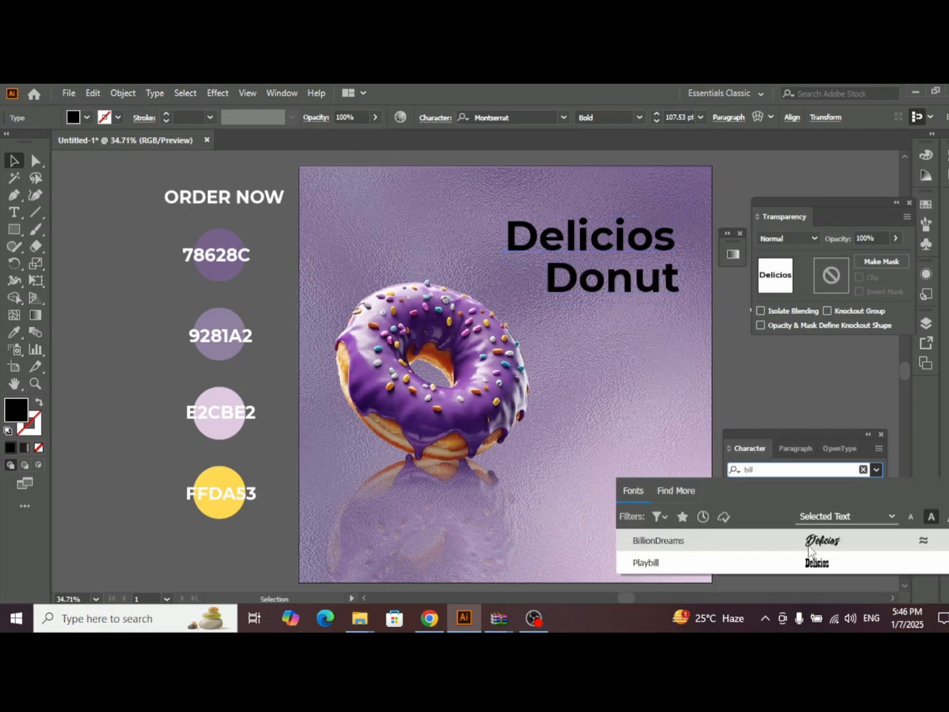
pyautogui.click(659, 540)
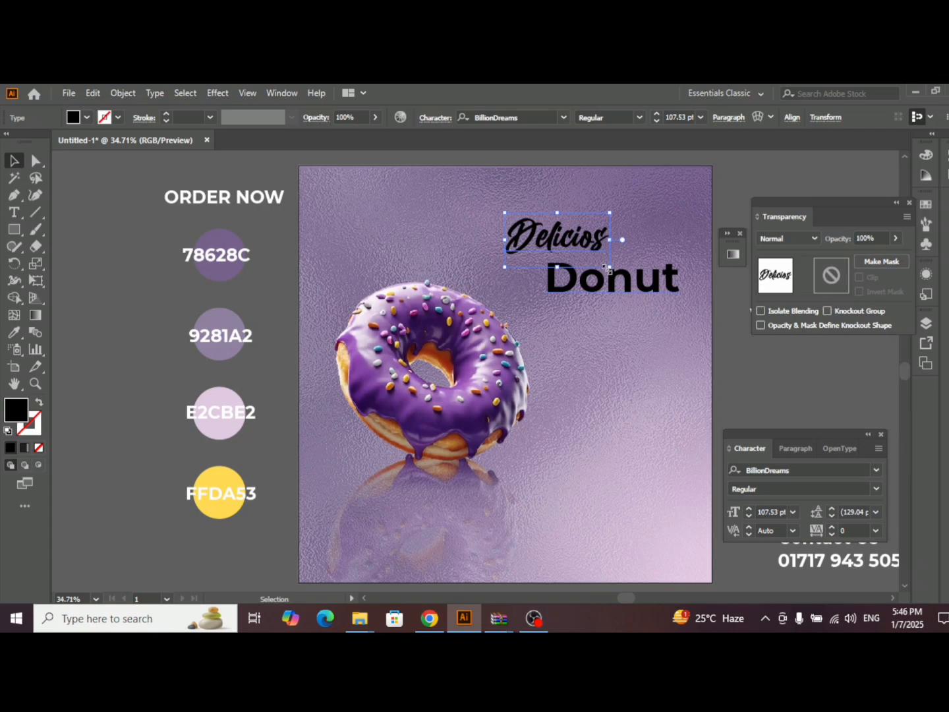
pyautogui.moveTo(607, 268); pyautogui.dragTo(681, 290)
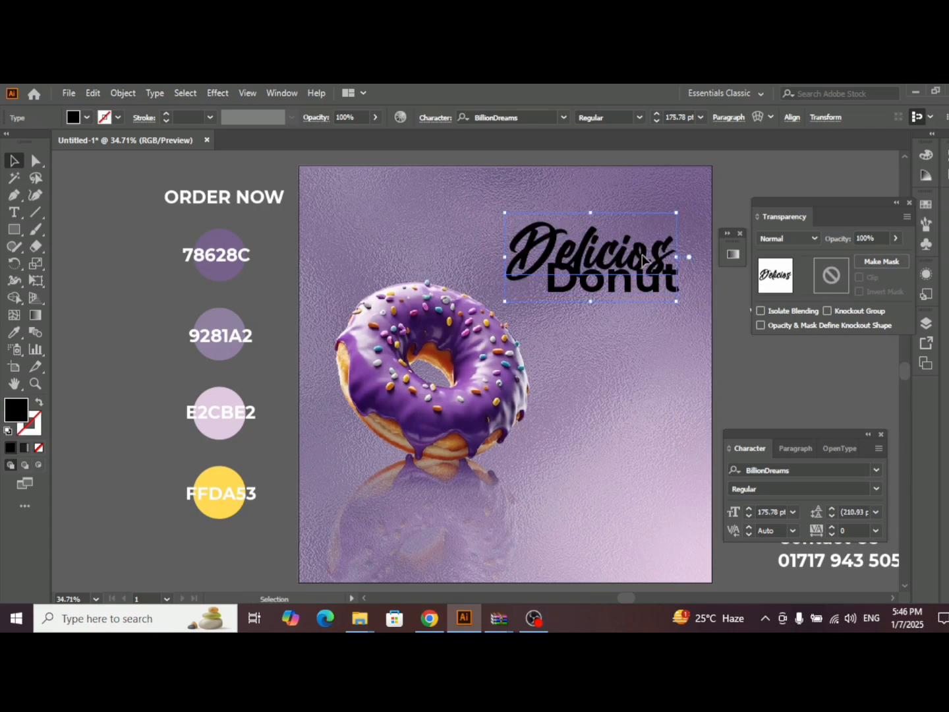
pyautogui.click(679, 320)
# - Set "Donut" in the BillionDreams font, enlarge it to about 182 pt and place it beneath "Delicios"
pyautogui.click(609, 290)
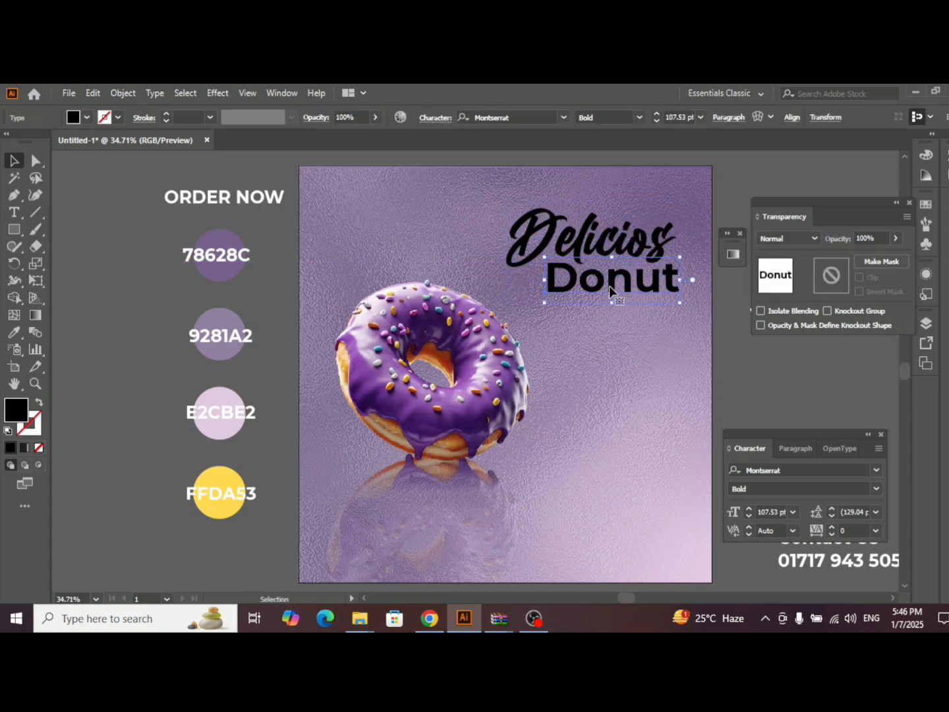
pyautogui.click(808, 468)
pyautogui.write('billlo')
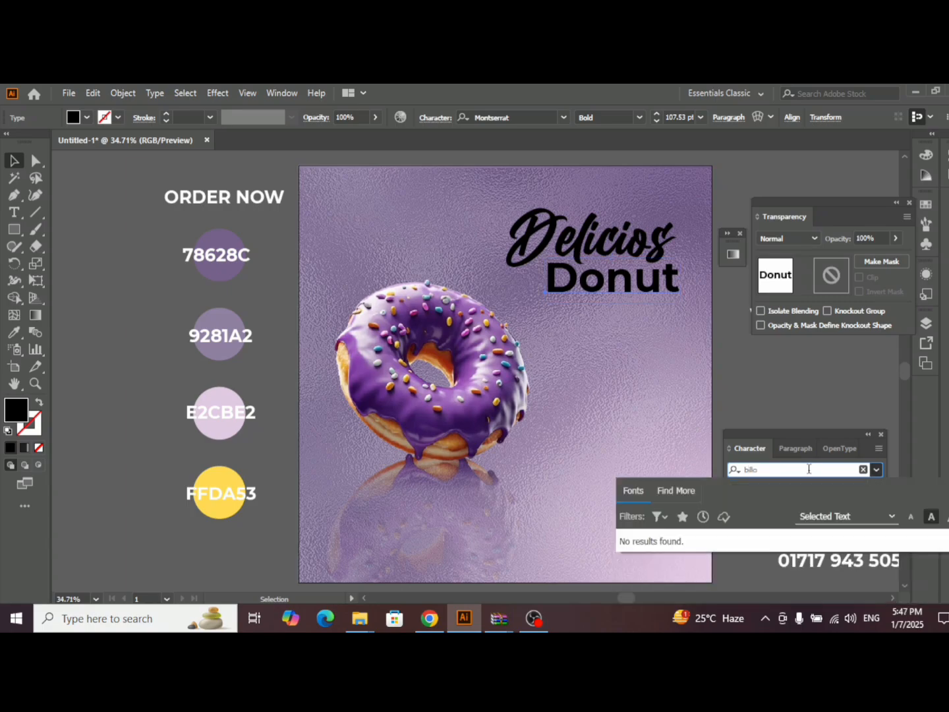
pyautogui.press('BackSpace')
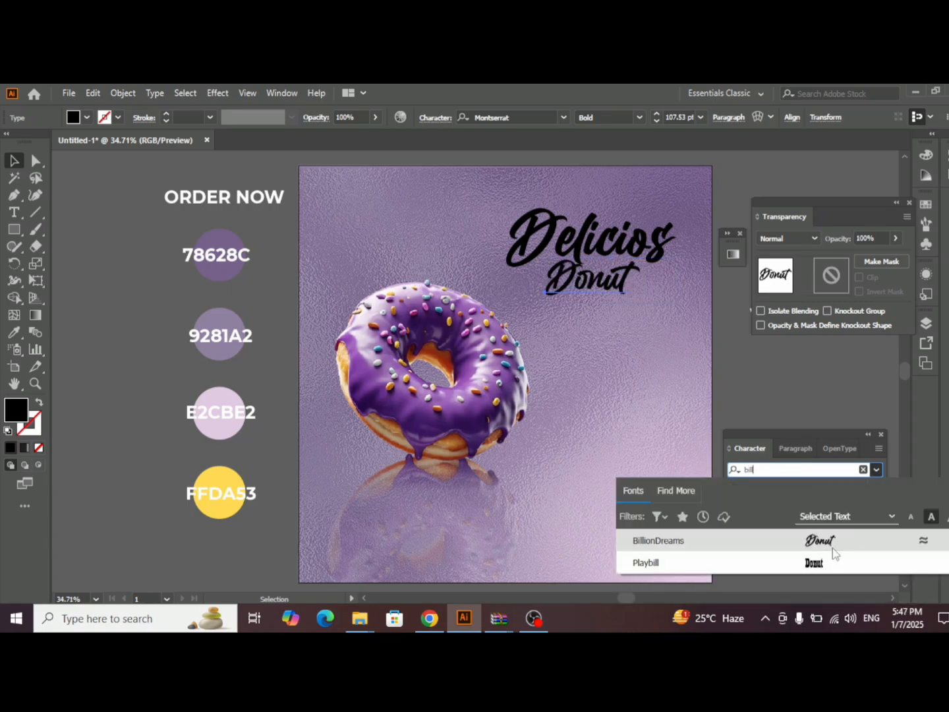
pyautogui.click(832, 542)
pyautogui.moveTo(643, 312); pyautogui.dragTo(611, 309)
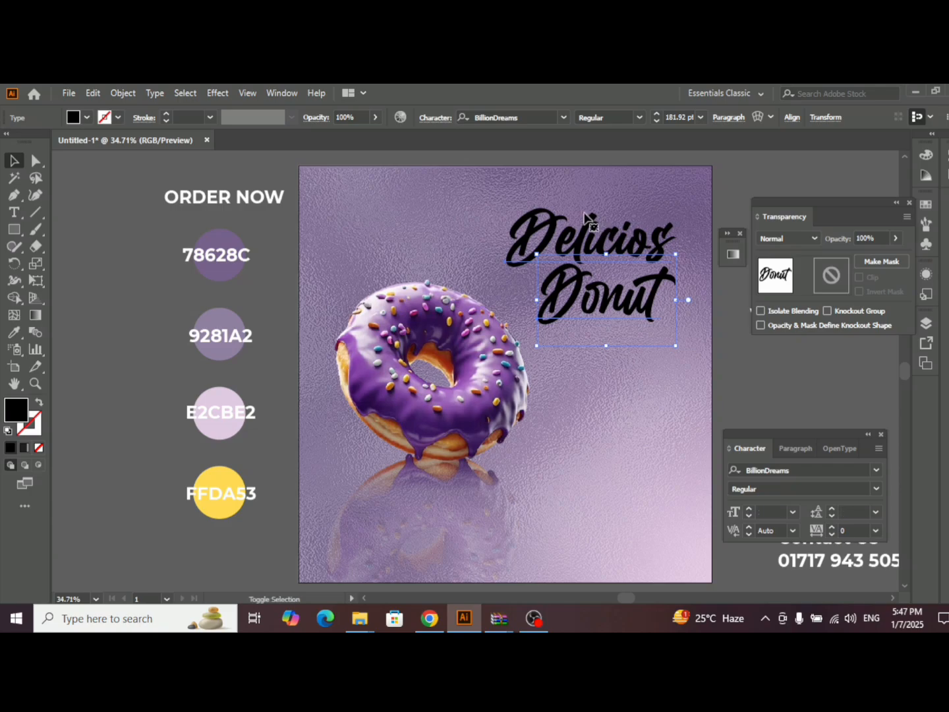
# - Fill both title words, "Delicios" and "Donut", with white
pyautogui.keyDown('shift'); pyautogui.click(591, 223); pyautogui.keyUp('shift')
pyautogui.click(89, 118)
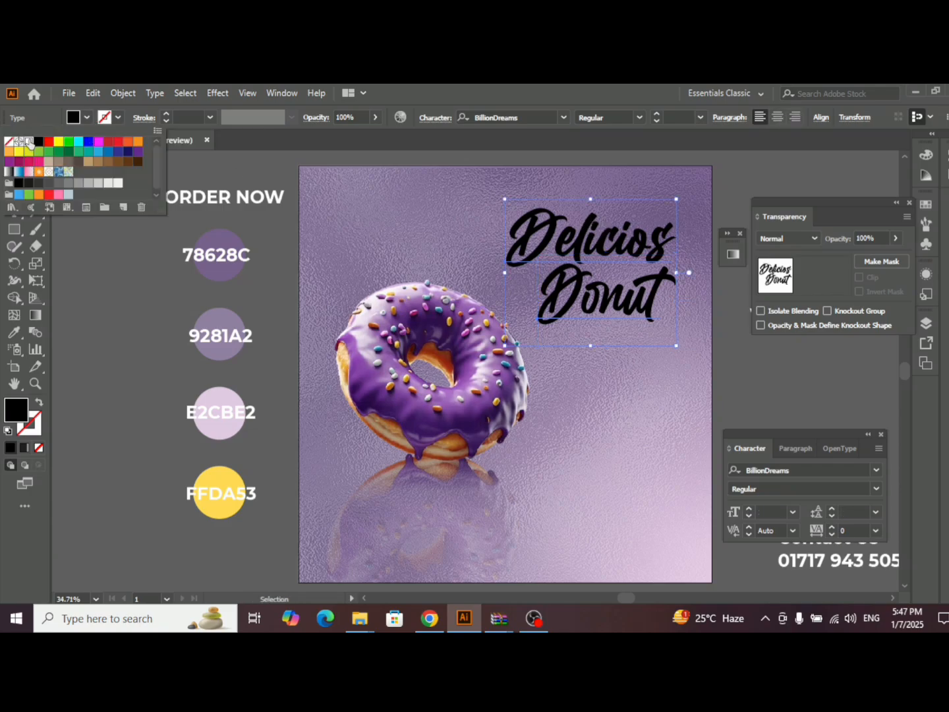
pyautogui.click(29, 140)
pyautogui.click(227, 172)
pyautogui.click(694, 249)
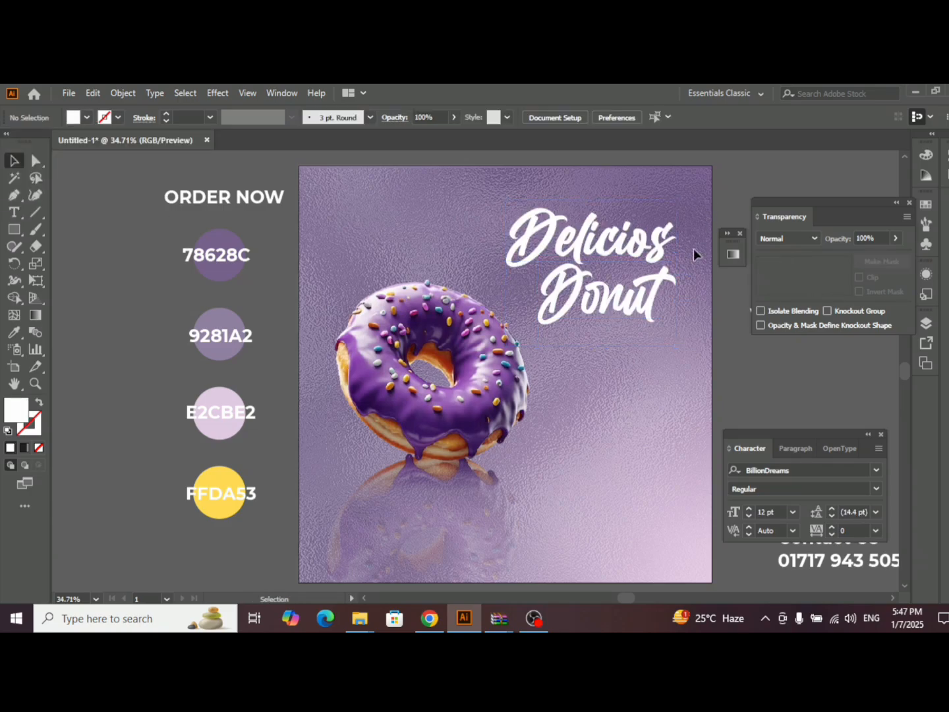
# - Scale "Delicios" and "Donut" down together to about 152 pt and 157 pt, and shift them toward the artboard's upper-right corner
pyautogui.click(653, 298)
pyautogui.keyDown('shift'); pyautogui.click(640, 236); pyautogui.keyUp('shift')
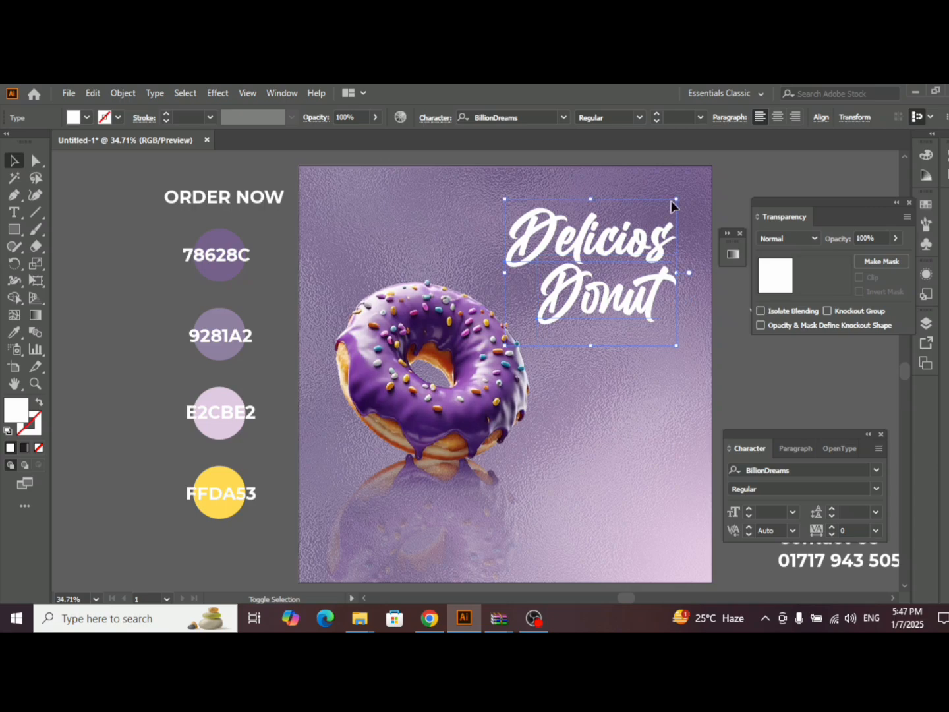
pyautogui.moveTo(673, 202); pyautogui.dragTo(652, 219)
pyautogui.moveTo(590, 257); pyautogui.dragTo(625, 236)
pyautogui.click(629, 428)
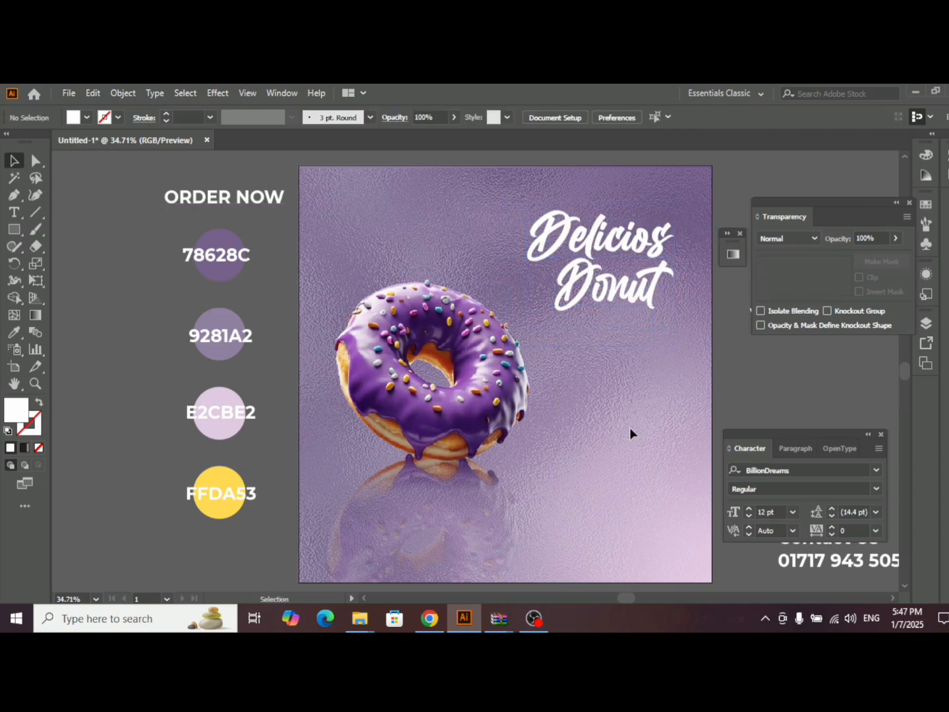
# - Recolor "Donut" with the Eyedropper, sampling the yellow FFDA53 palette circle
pyautogui.click(637, 306)
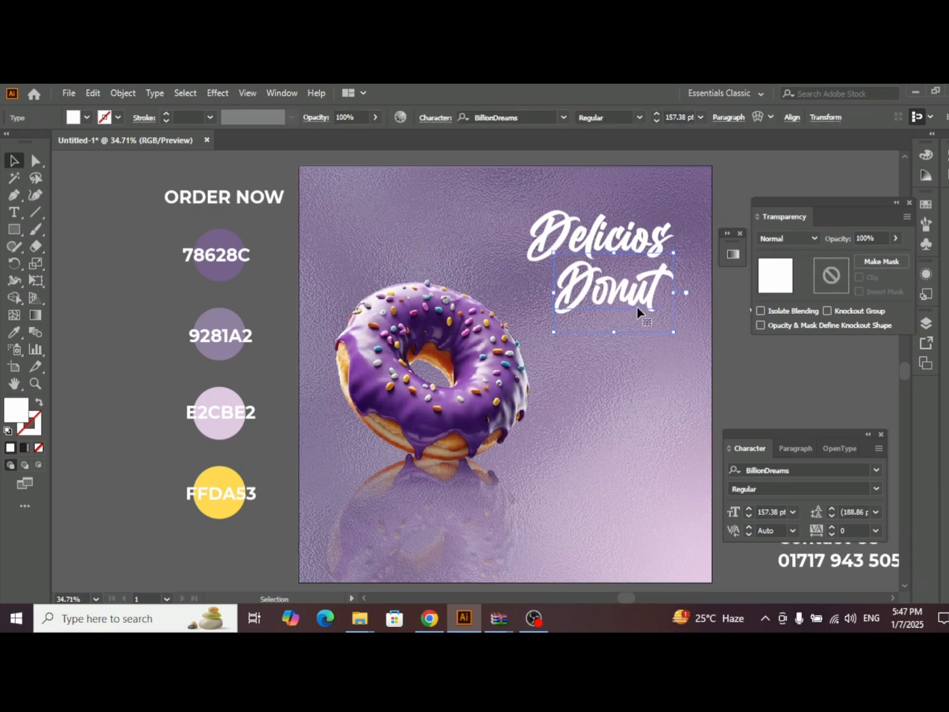
pyautogui.click(14, 332)
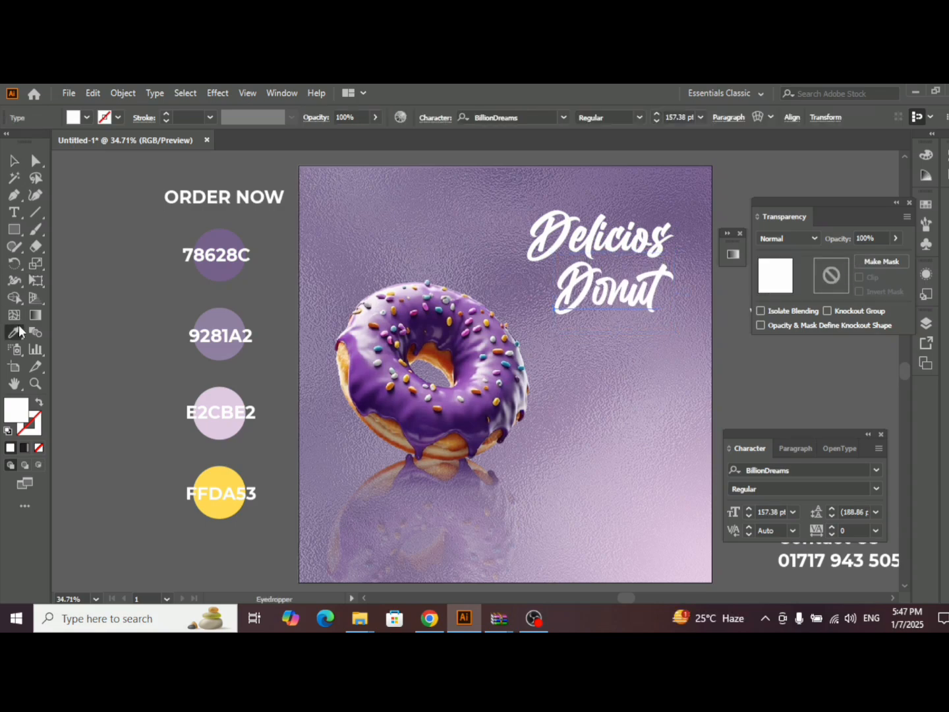
pyautogui.click(228, 476)
pyautogui.click(14, 162)
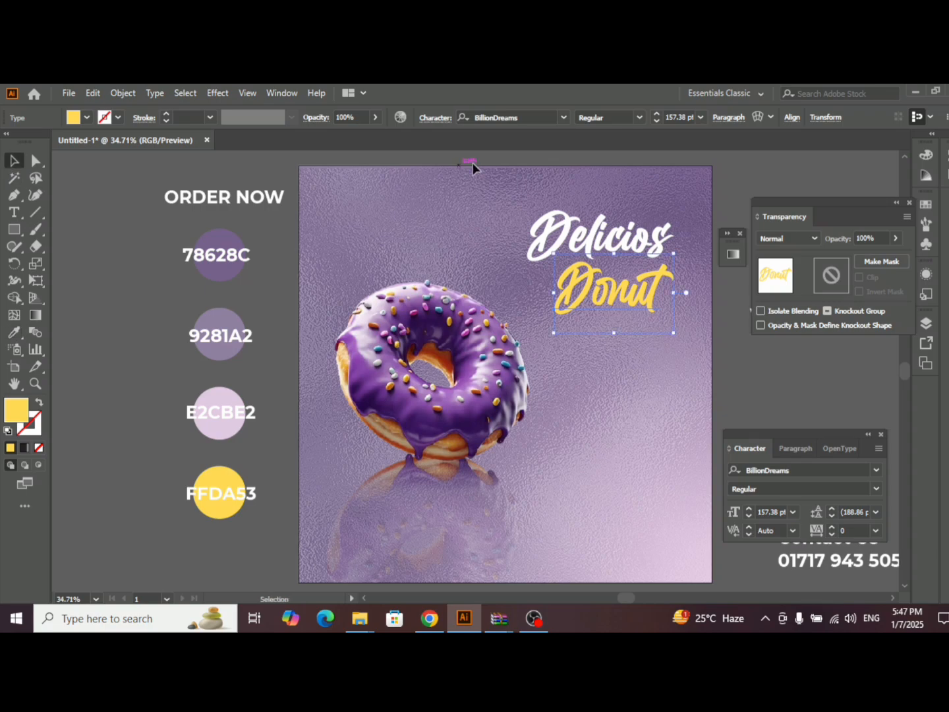
# - Align the right edges of "Delicios" and "Donut", and position both words slightly inside the artboard's right edge
pyautogui.click(609, 244)
pyautogui.keyDown('shift'); pyautogui.click(629, 293); pyautogui.keyUp('shift')
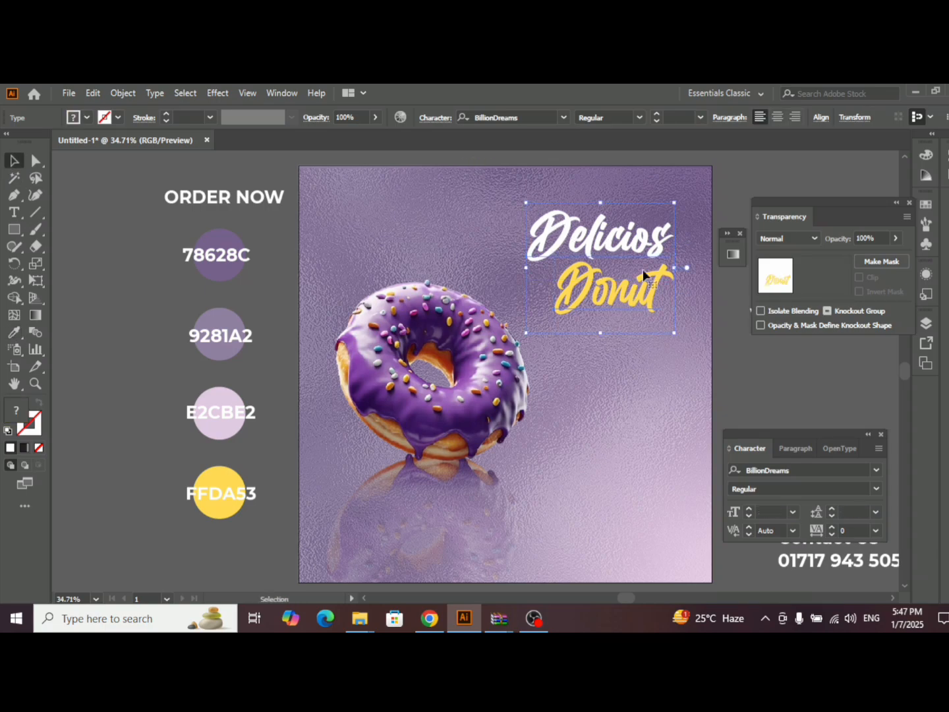
pyautogui.click(276, 92)
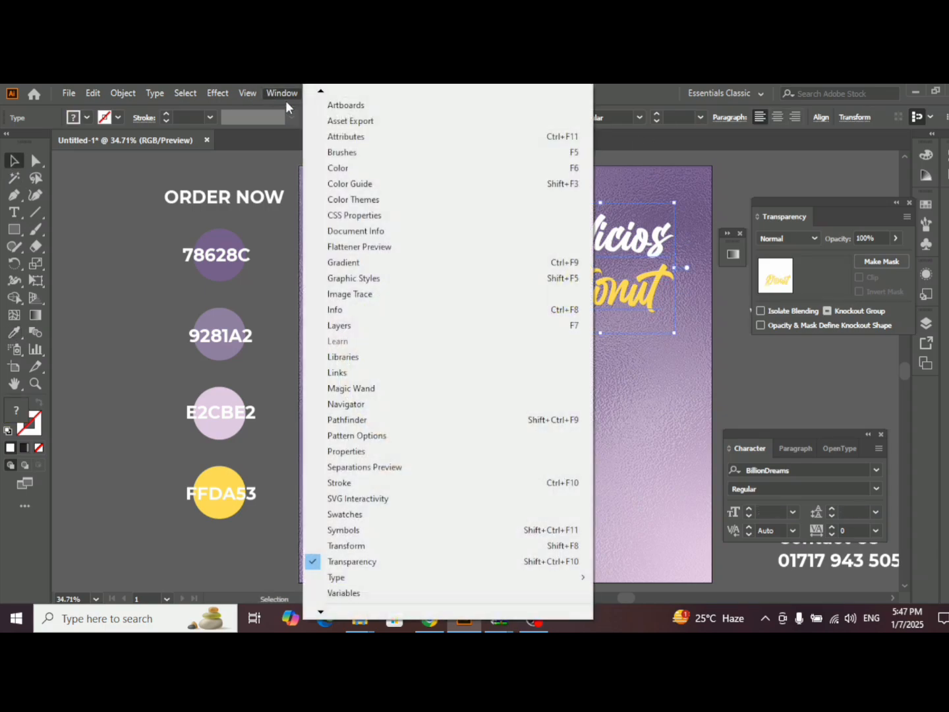
pyautogui.click(338, 121)
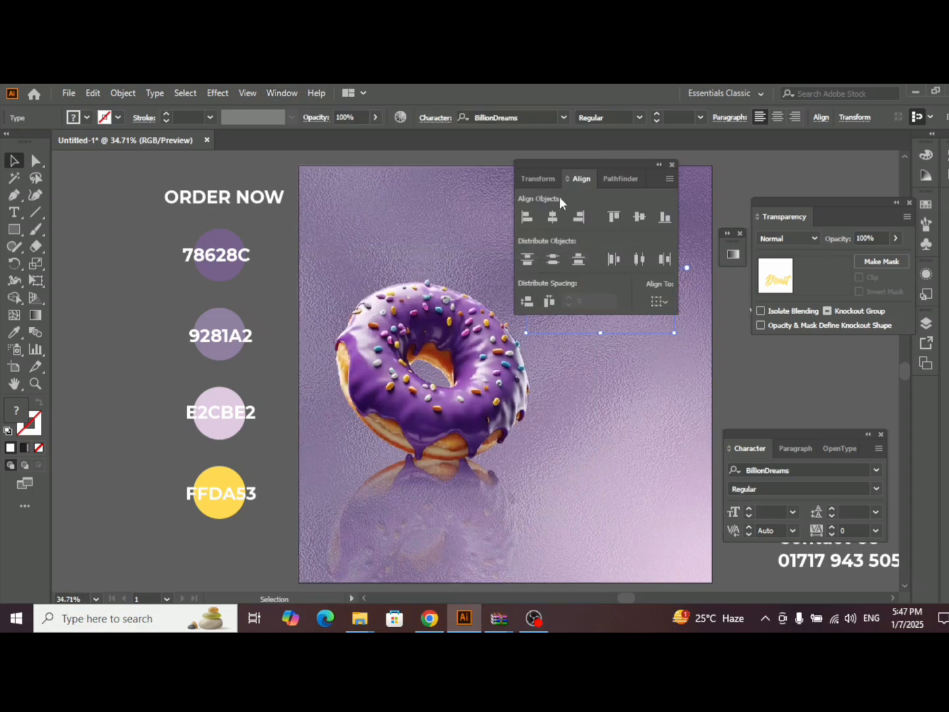
pyautogui.click(578, 217)
pyautogui.click(672, 165)
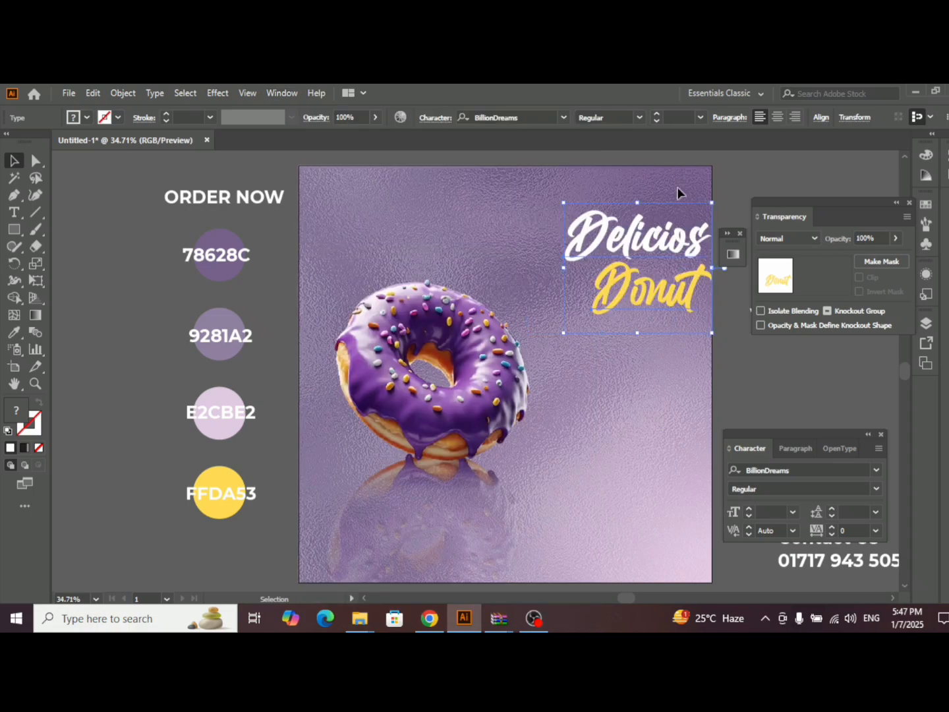
pyautogui.doubleClick(639, 241)
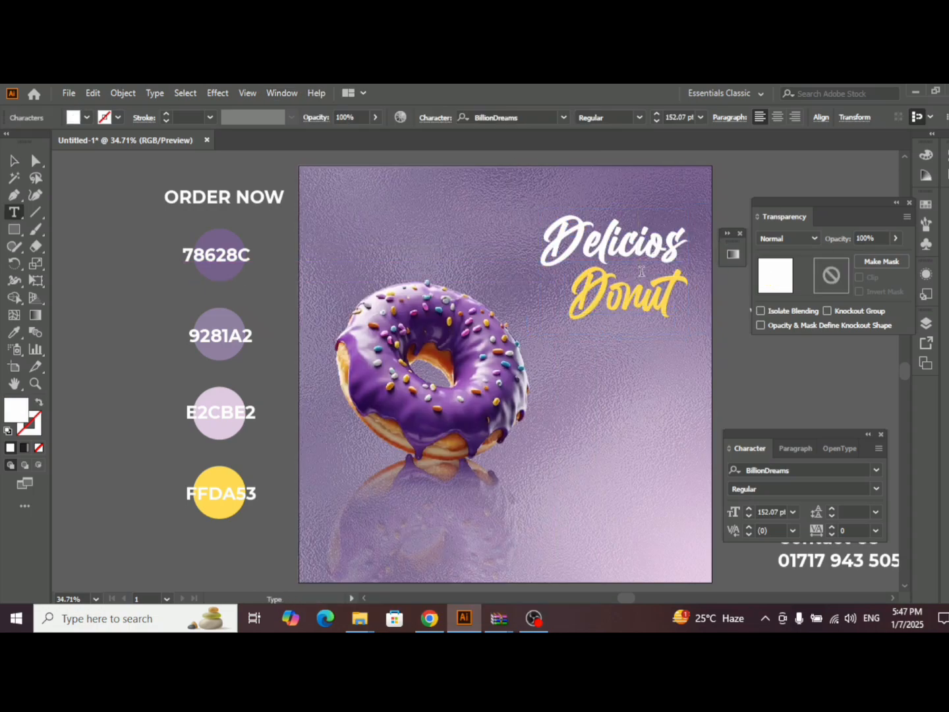
pyautogui.click(15, 161)
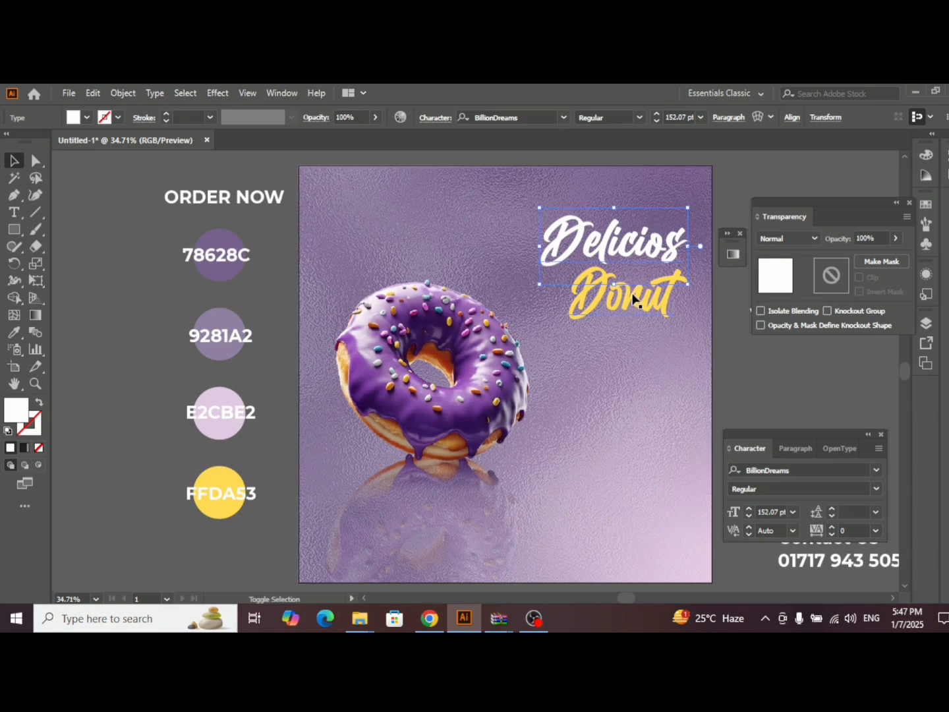
# - Apply a drop shadow to both title words with Multiply mode, 75% opacity, 7 px X and Y offsets and 8 px blur
pyautogui.keyDown('shift'); pyautogui.click(633, 300); pyautogui.keyUp('shift')
pyautogui.click(217, 92)
pyautogui.moveTo(294, 258)
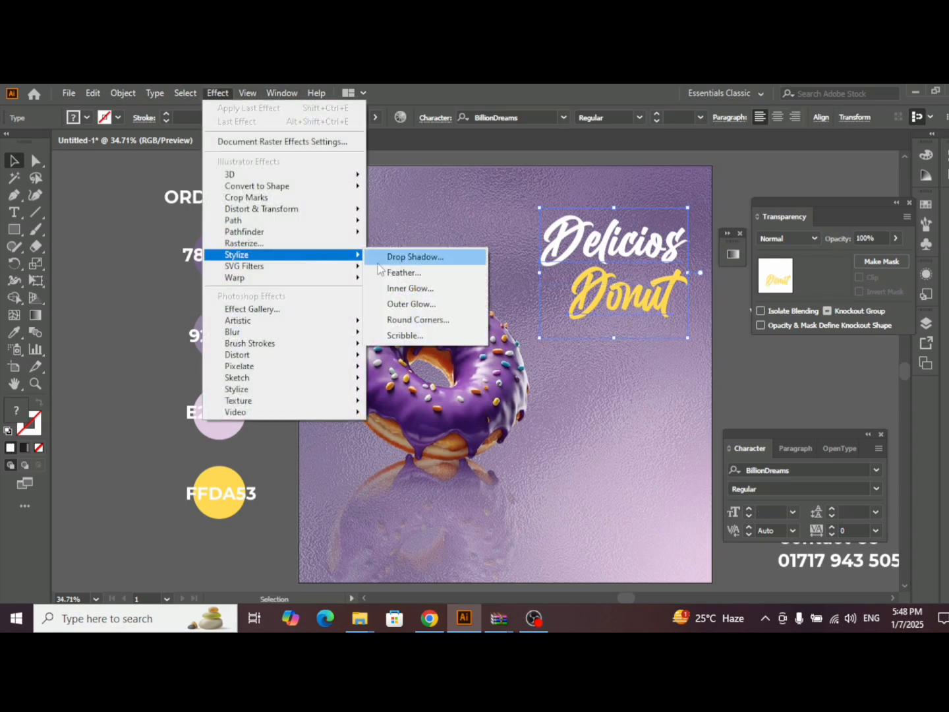
pyautogui.click(407, 257)
pyautogui.moveTo(761, 215); pyautogui.dragTo(811, 210)
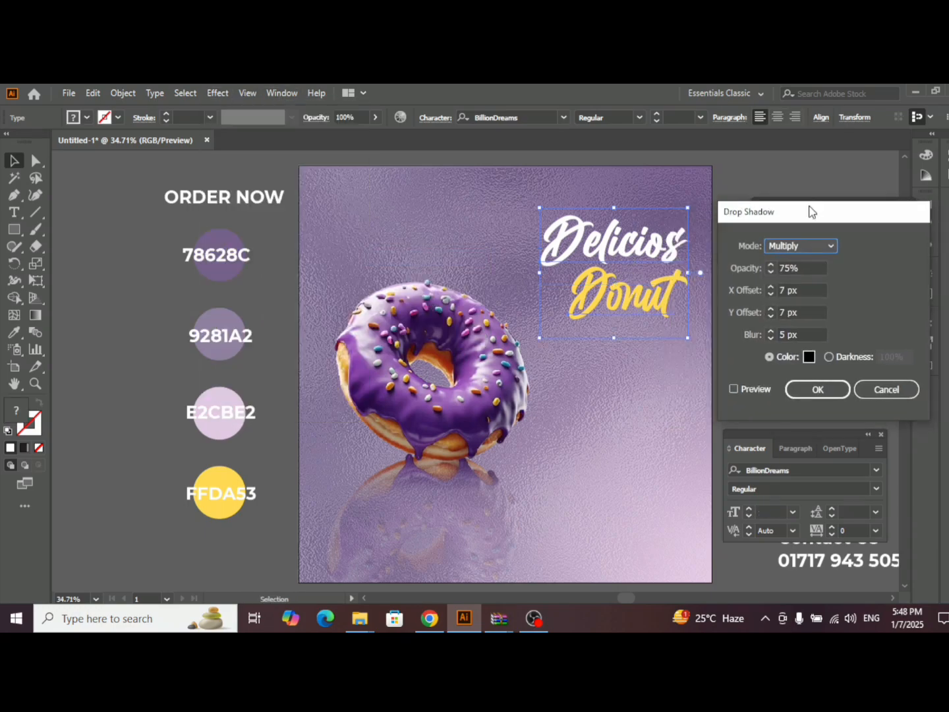
pyautogui.click(733, 388)
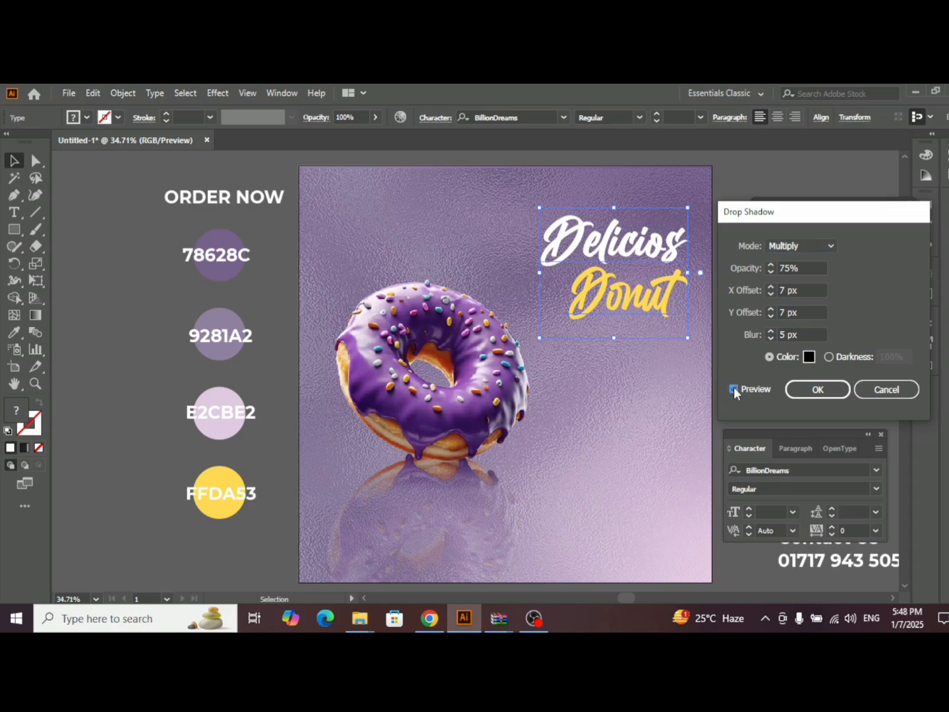
pyautogui.click(816, 335)
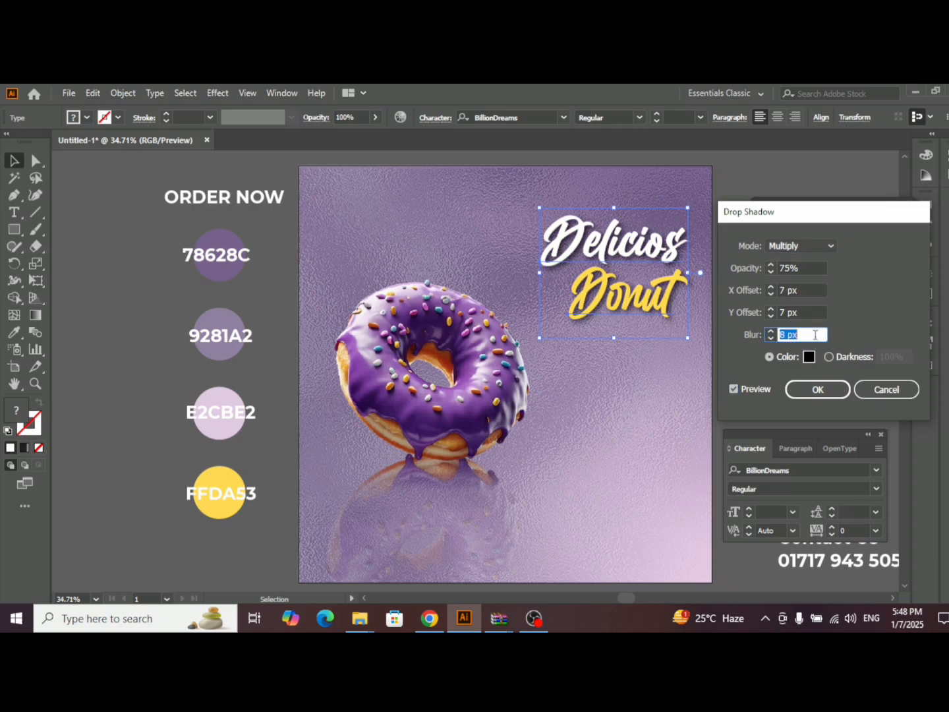
pyautogui.press('Up')
pyautogui.click(818, 389)
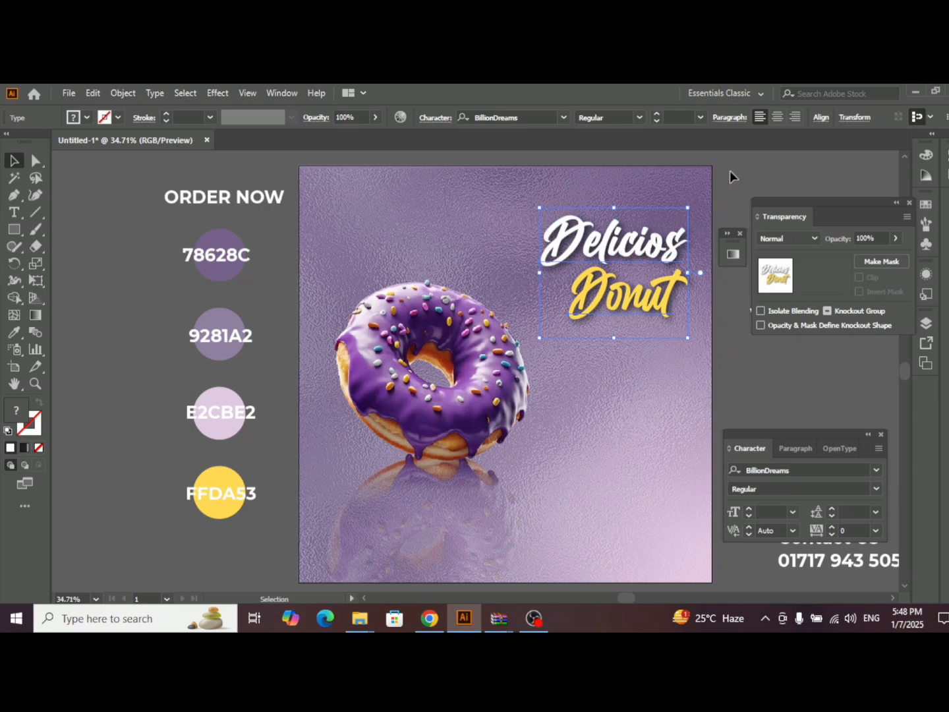
pyautogui.click(730, 169)
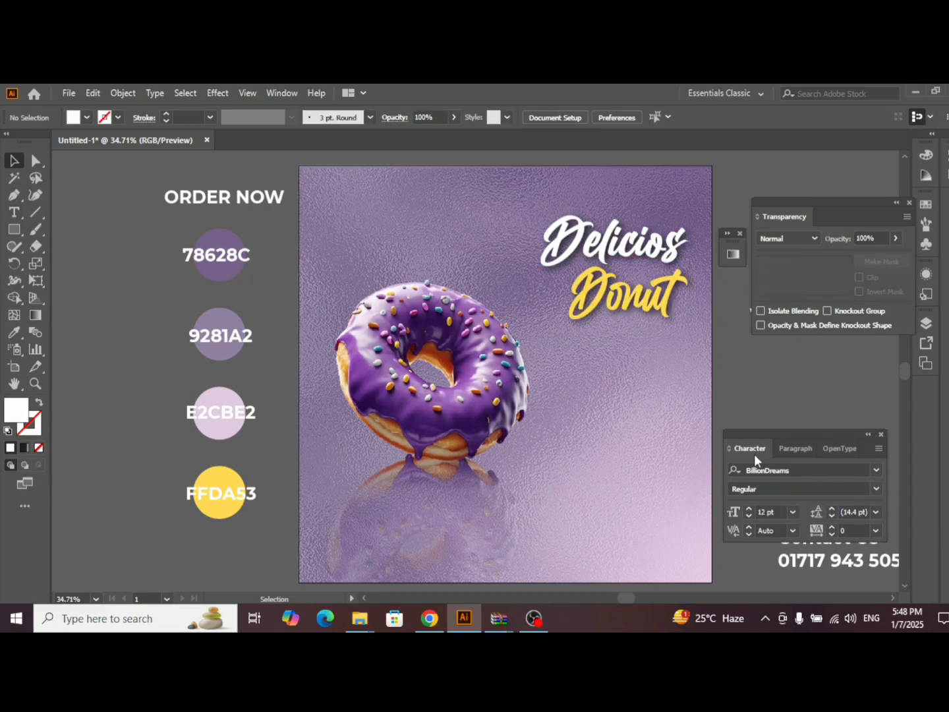
# - Choose Montserrat SemiBold as the font for new text
pyautogui.click(807, 469)
pyautogui.write('mon')
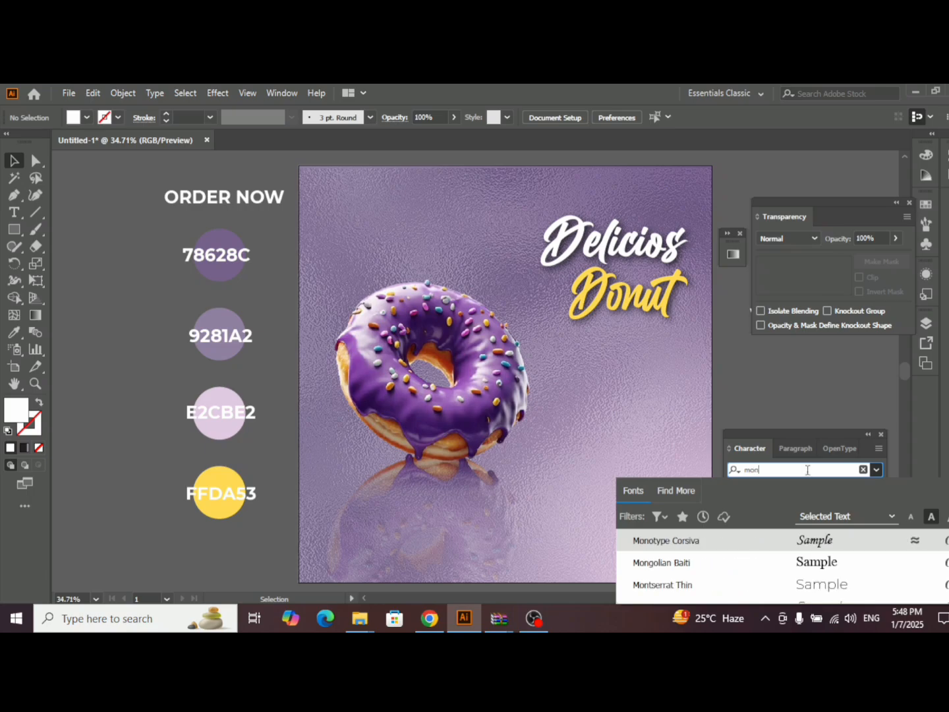
pyautogui.write('t')
pyautogui.scroll(-4, 783, 553)
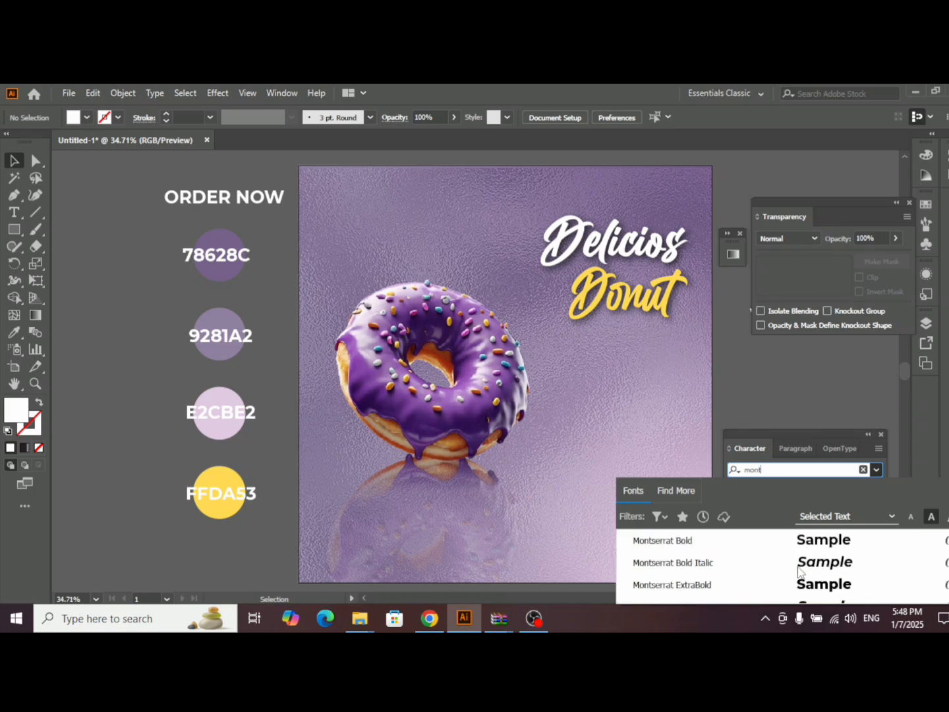
pyautogui.scroll(1, 766, 548)
pyautogui.scroll(1, 717, 564)
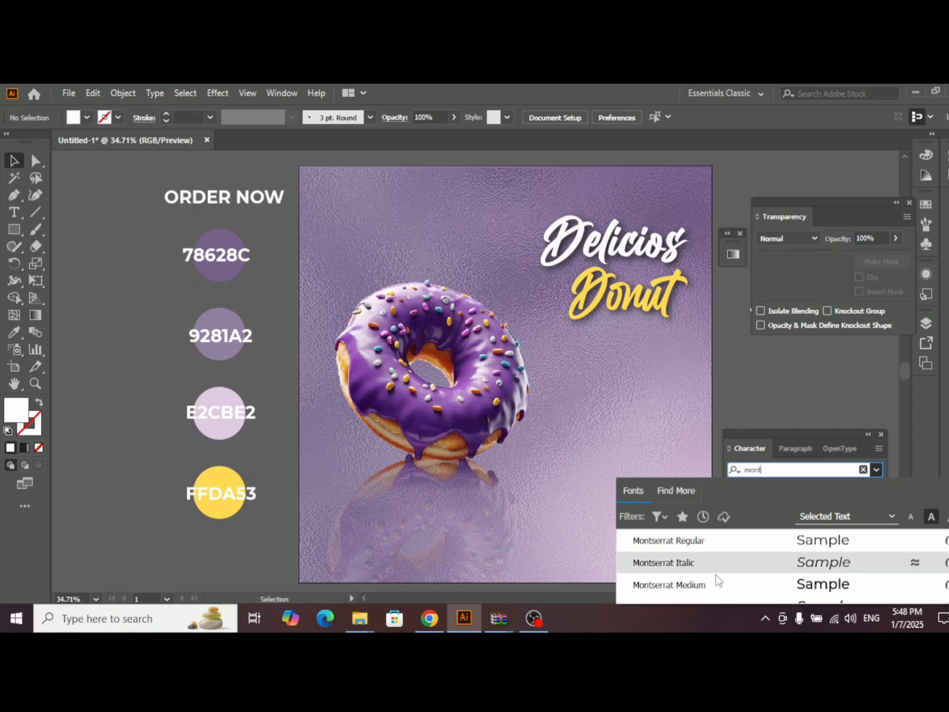
pyautogui.scroll(-1, 717, 566)
pyautogui.click(717, 565)
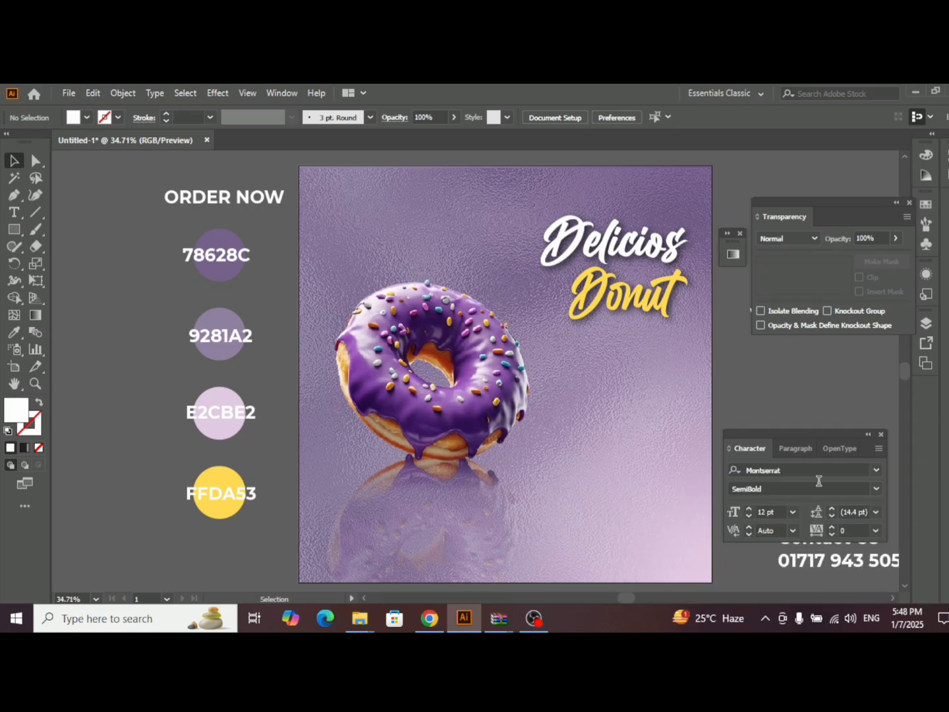
# - Create a placeholder paragraph text area below "Donut", about as wide as the title, and set its font size to 18 pt
pyautogui.click(14, 212)
pyautogui.moveTo(540, 341); pyautogui.dragTo(690, 381)
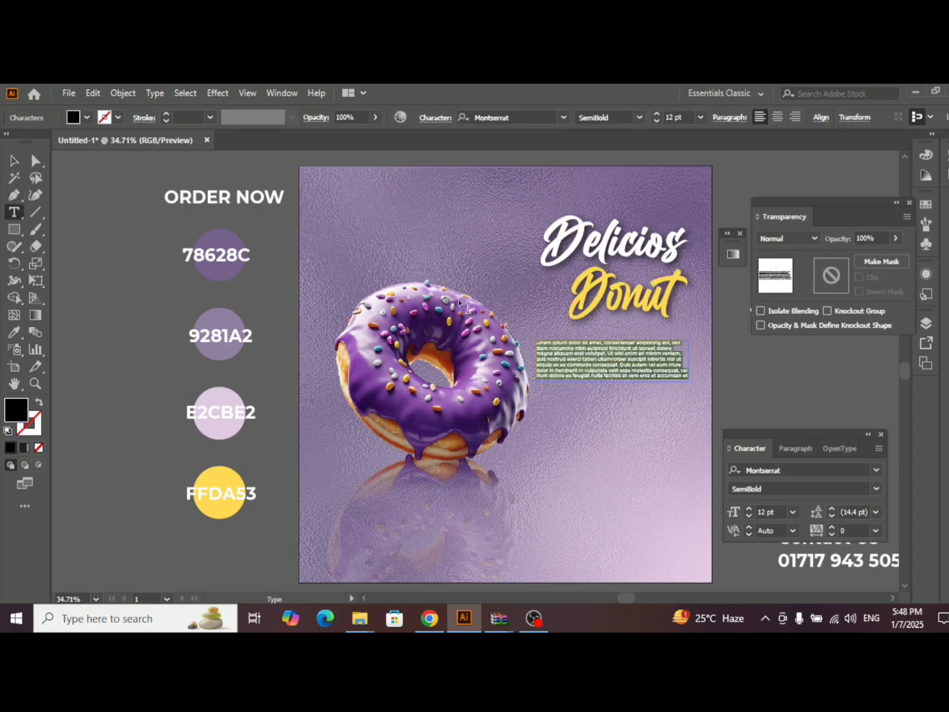
pyautogui.click(749, 507)
pyautogui.click(749, 508)
pyautogui.click(749, 508)
pyautogui.click(750, 509)
pyautogui.click(749, 508)
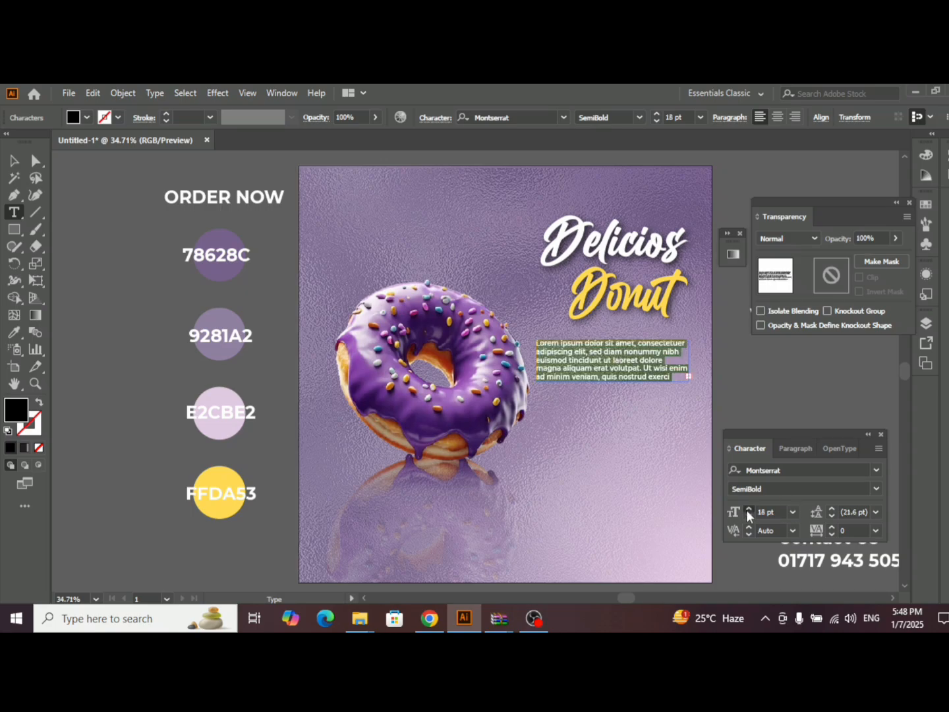
pyautogui.click(749, 508)
pyautogui.click(749, 509)
pyautogui.click(748, 516)
pyautogui.click(14, 160)
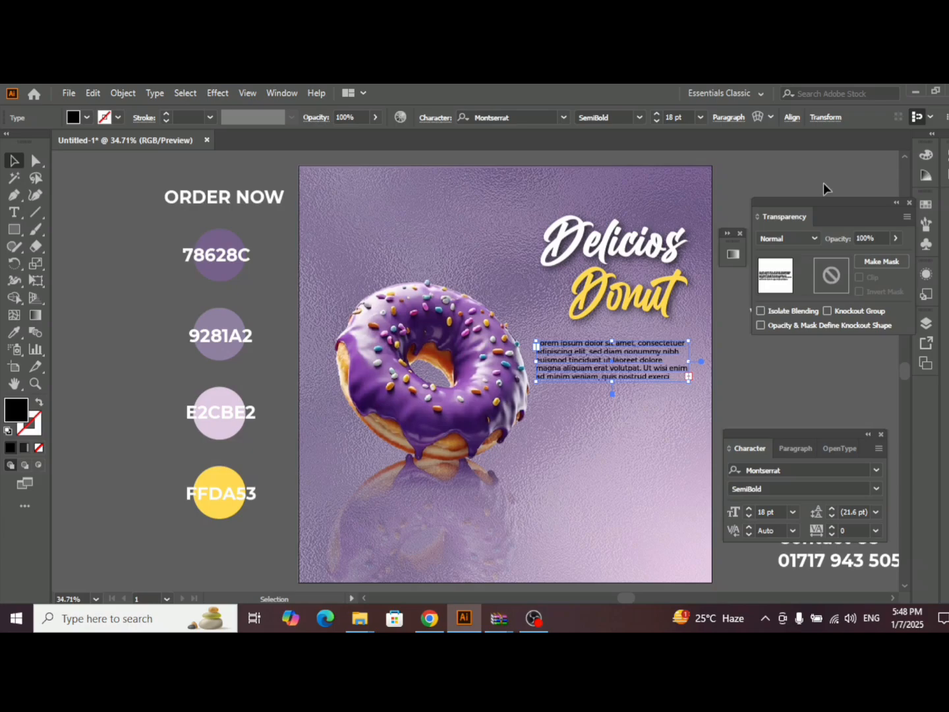
# - Center-align the placeholder paragraph and set its font style to Medium
pyautogui.click(728, 118)
pyautogui.click(616, 143)
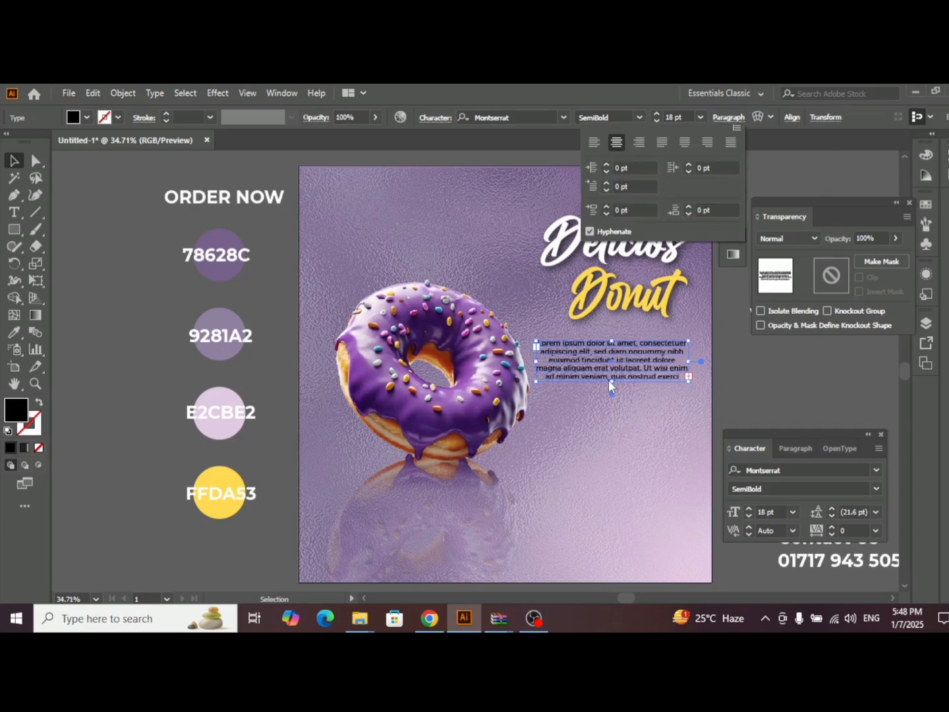
pyautogui.click(876, 490)
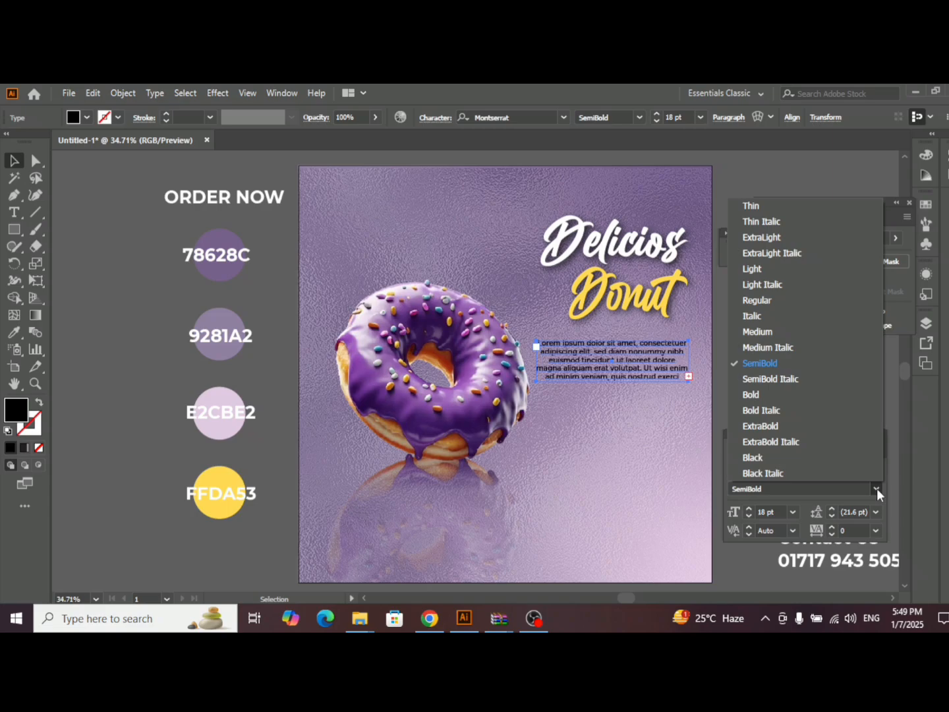
pyautogui.click(759, 332)
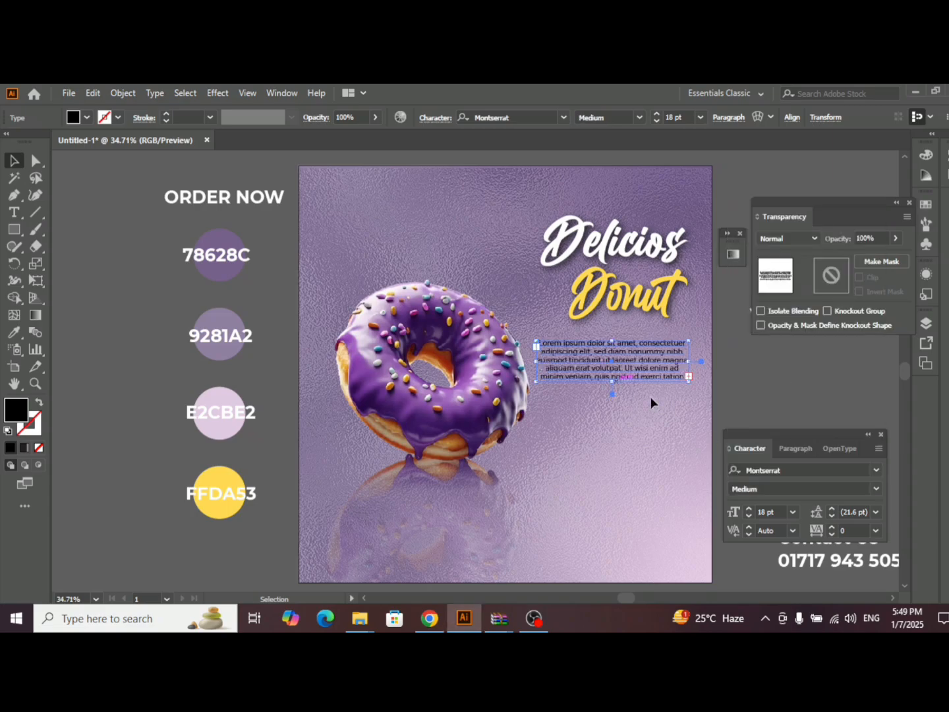
# - Try the palette circle colors on the placeholder paragraph with the Eyedropper
pyautogui.click(13, 332)
pyautogui.click(230, 232)
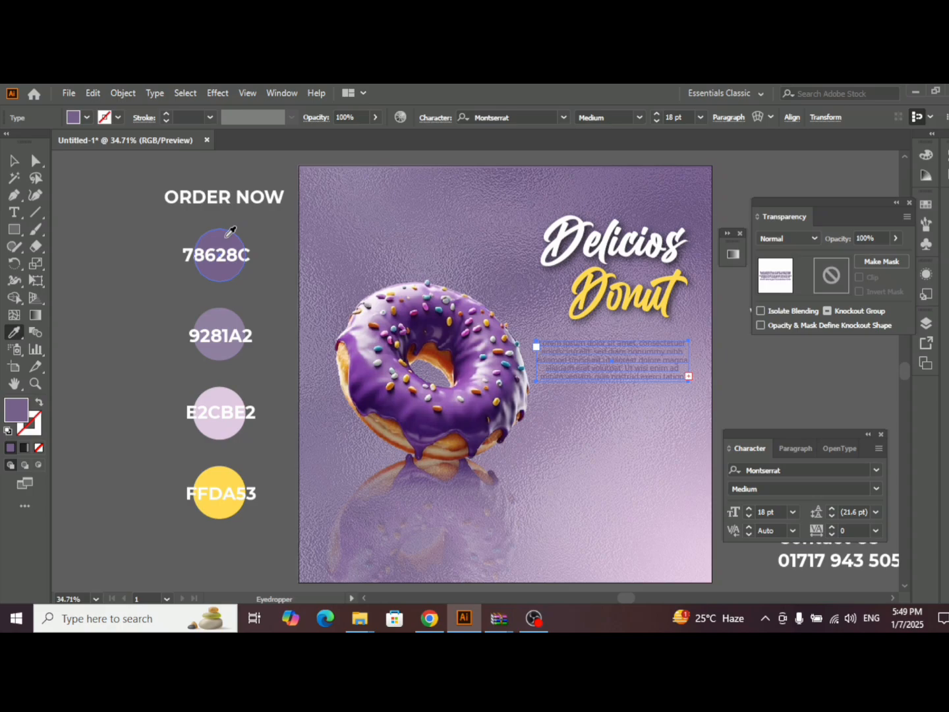
pyautogui.click(230, 316)
pyautogui.click(229, 395)
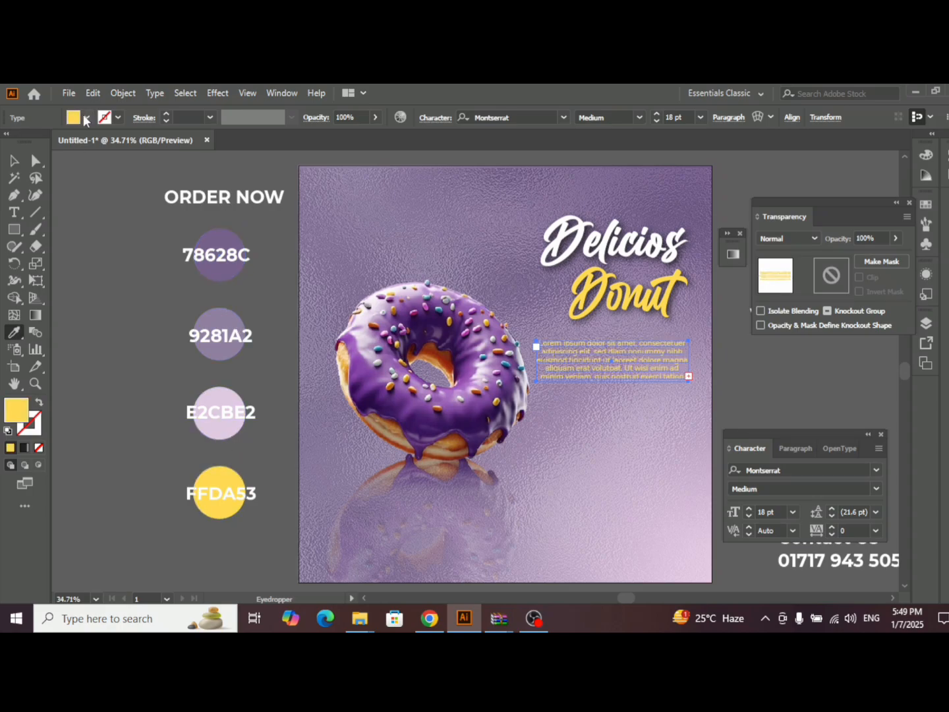
# - Set the placeholder paragraph's fill color to white
pyautogui.click(87, 119)
pyautogui.click(27, 145)
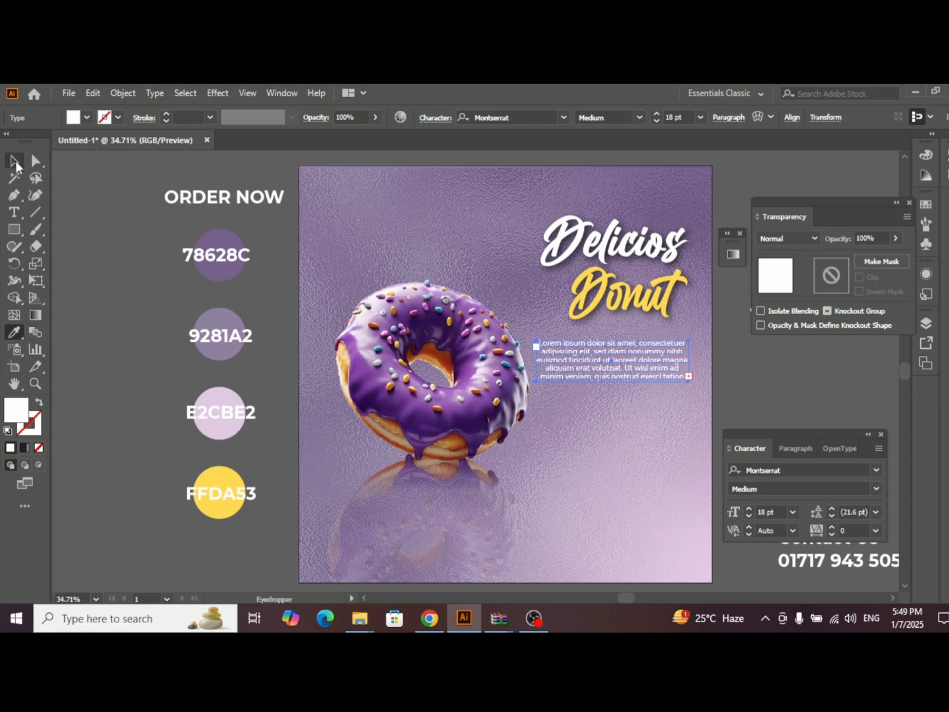
pyautogui.click(15, 160)
pyautogui.click(719, 361)
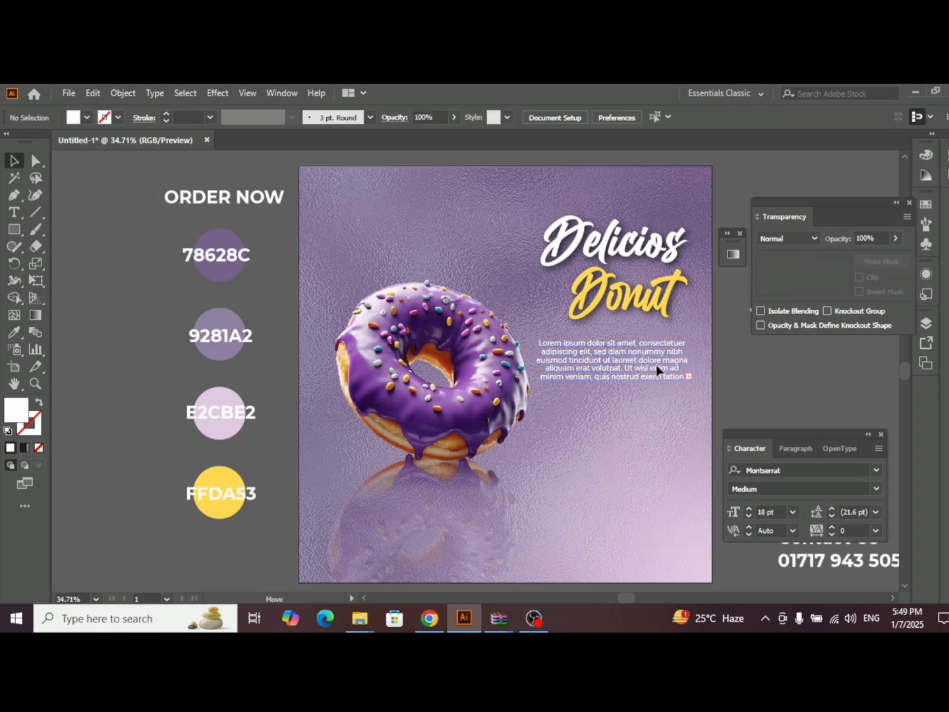
# - Shorten the placeholder paragraph to three lines and place a duplicate directly below it
pyautogui.moveTo(656, 364); pyautogui.dragTo(649, 398)
pyautogui.click(743, 373)
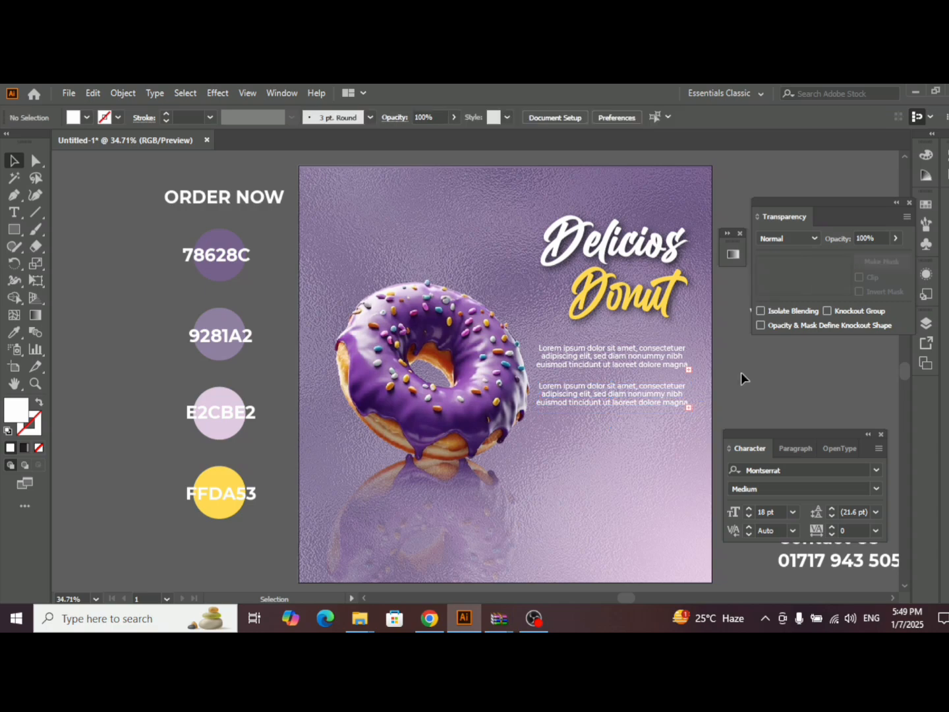
pyautogui.click(881, 436)
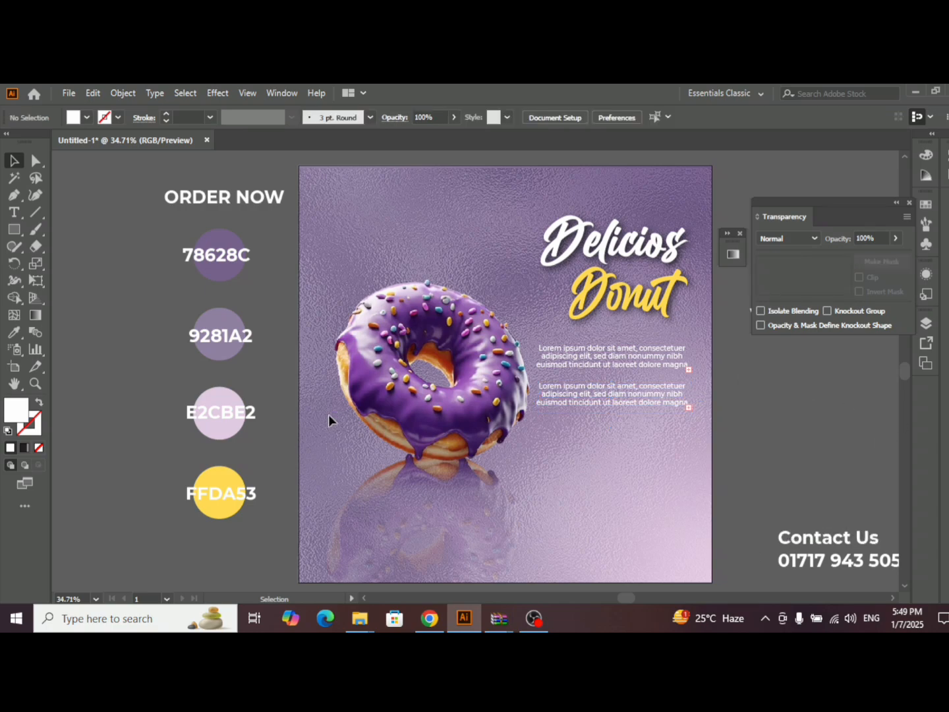
# - Draw a wide, short white rectangle centered below the lower paragraph, and slightly reduce its height
pyautogui.moveTo(13, 228); pyautogui.dragTo(81, 236)
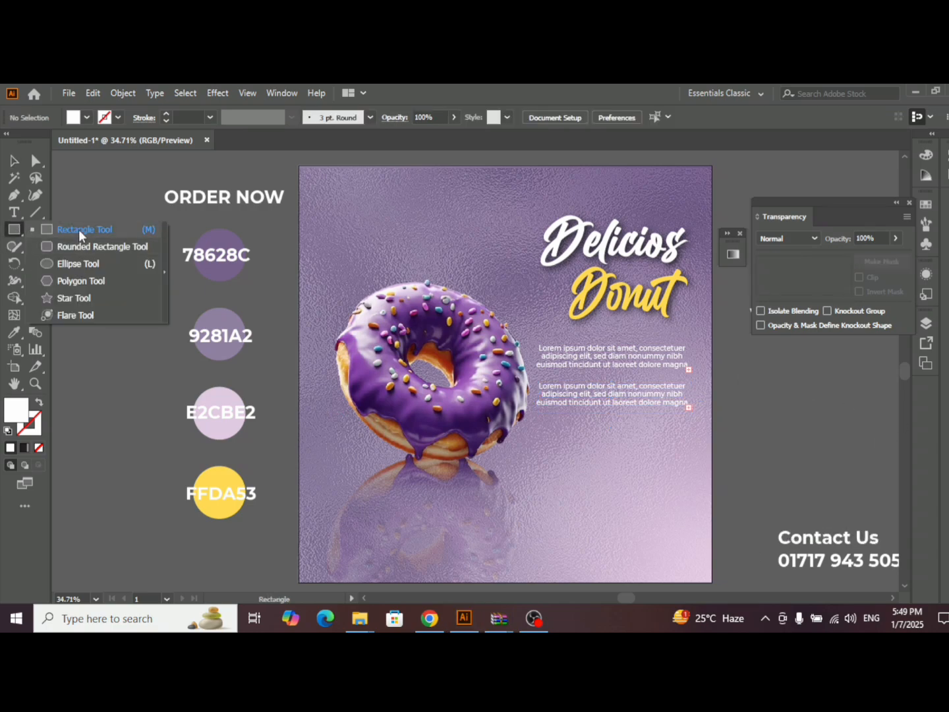
pyautogui.moveTo(565, 441); pyautogui.dragTo(56, 284)
pyautogui.press('a')
pyautogui.hotkey('ctrl', 'z')
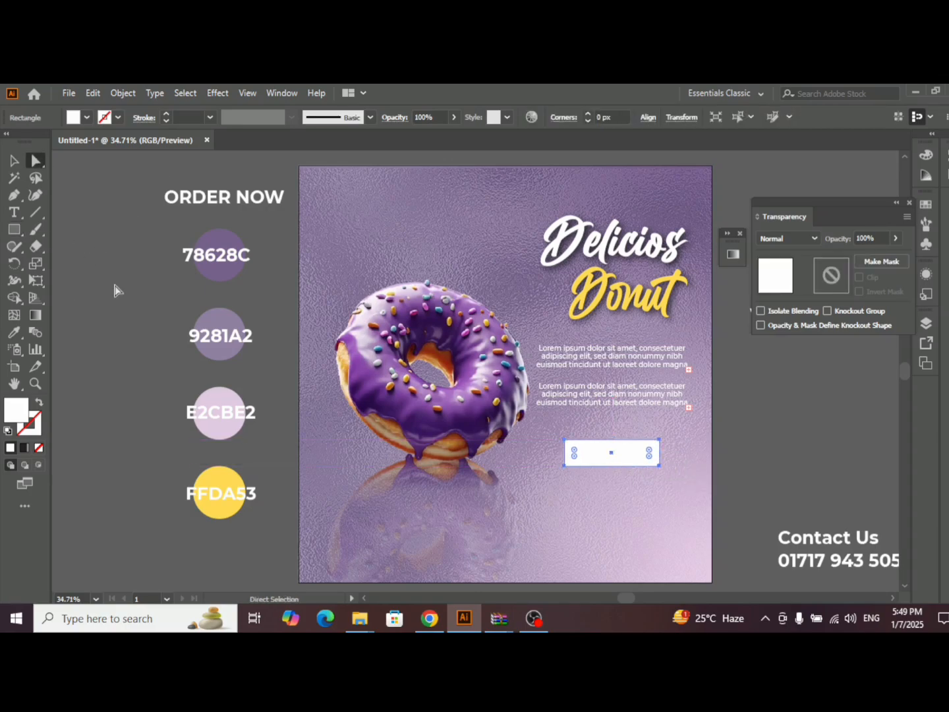
pyautogui.press('v')
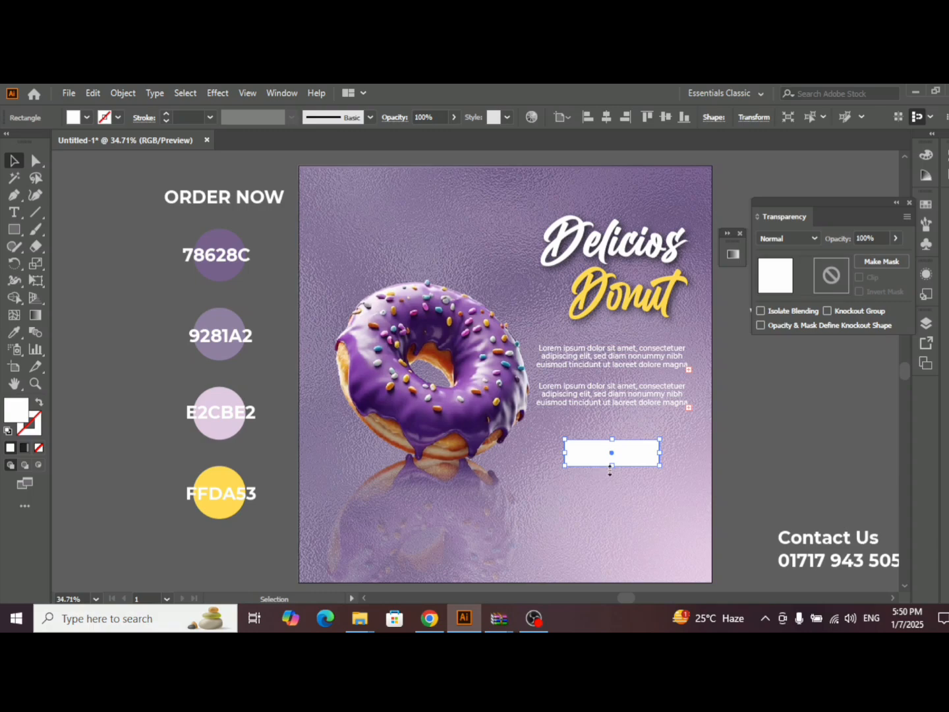
pyautogui.moveTo(611, 466); pyautogui.dragTo(608, 462)
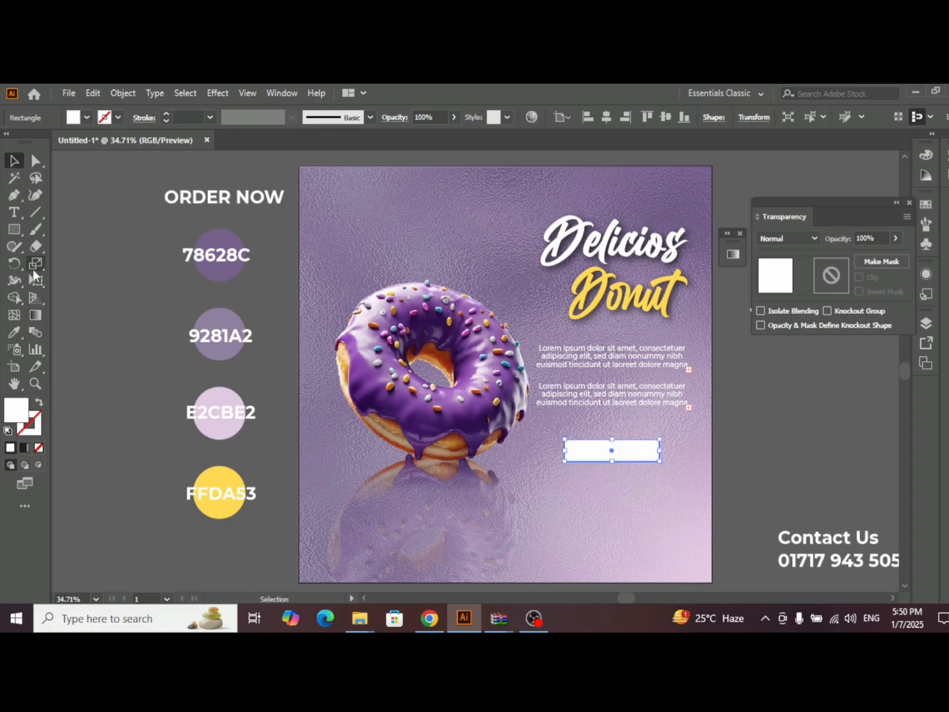
# - Recolor the rectangle with the 78628C palette purple and round its corners to a 28.5 px radius
pyautogui.click(14, 332)
pyautogui.click(237, 238)
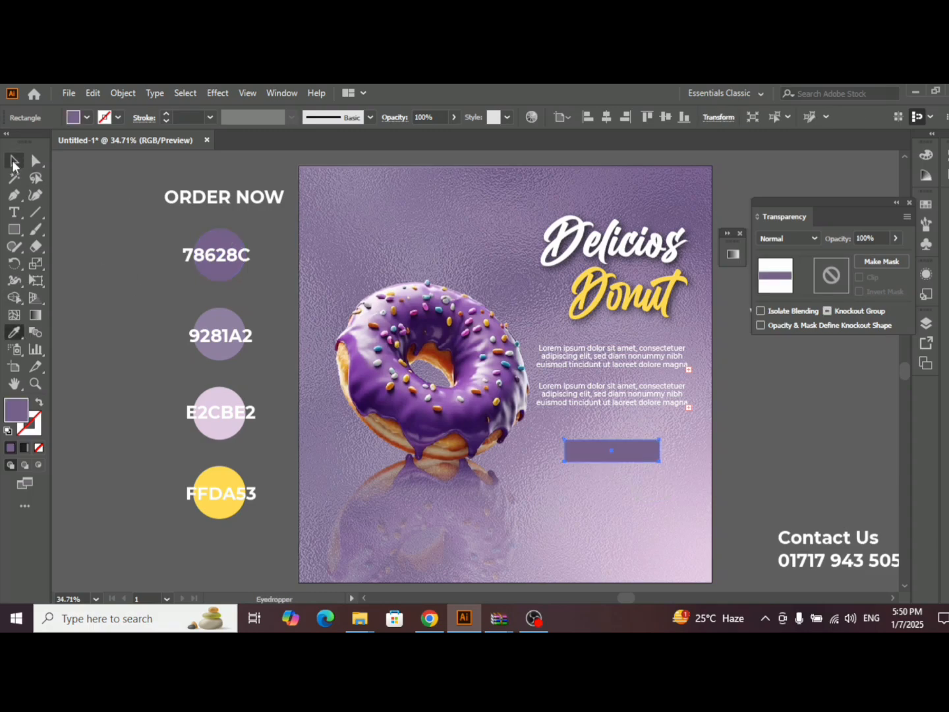
pyautogui.click(35, 160)
pyautogui.moveTo(652, 447); pyautogui.dragTo(470, 505)
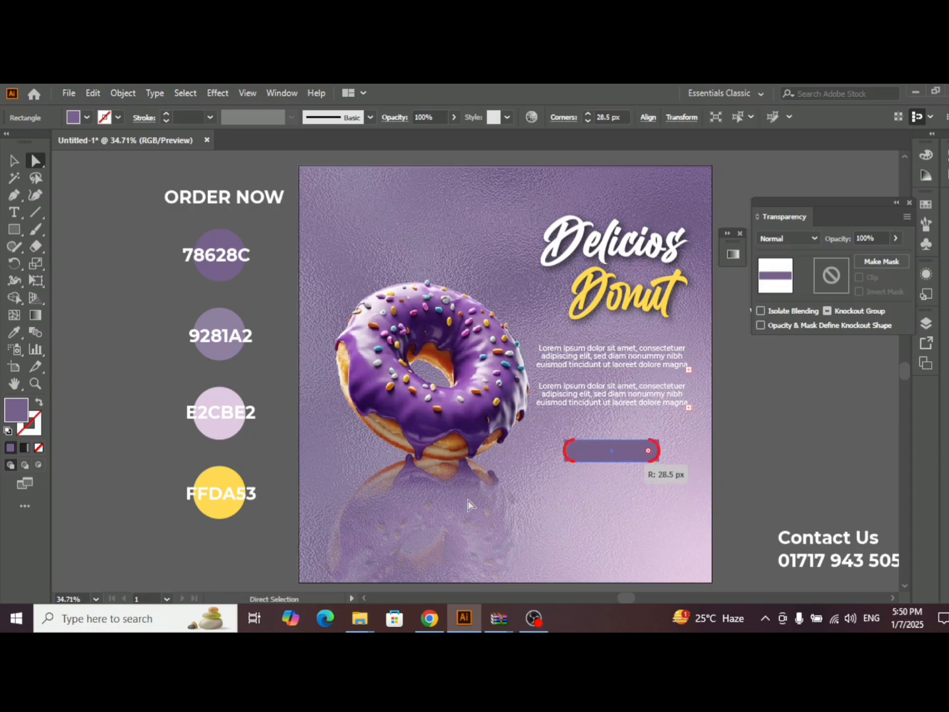
pyautogui.click(14, 160)
pyautogui.click(564, 406)
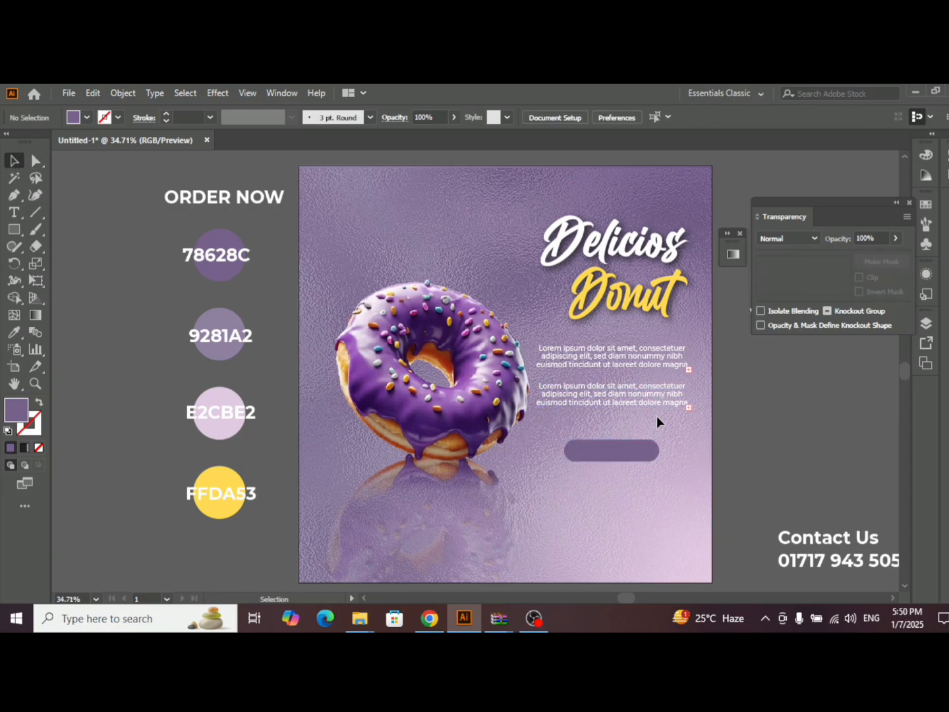
# - Move the rounded button shape up about 13 px and apply a Multiply drop shadow with 75% opacity and 7 px X and Y offsets
pyautogui.click(629, 448)
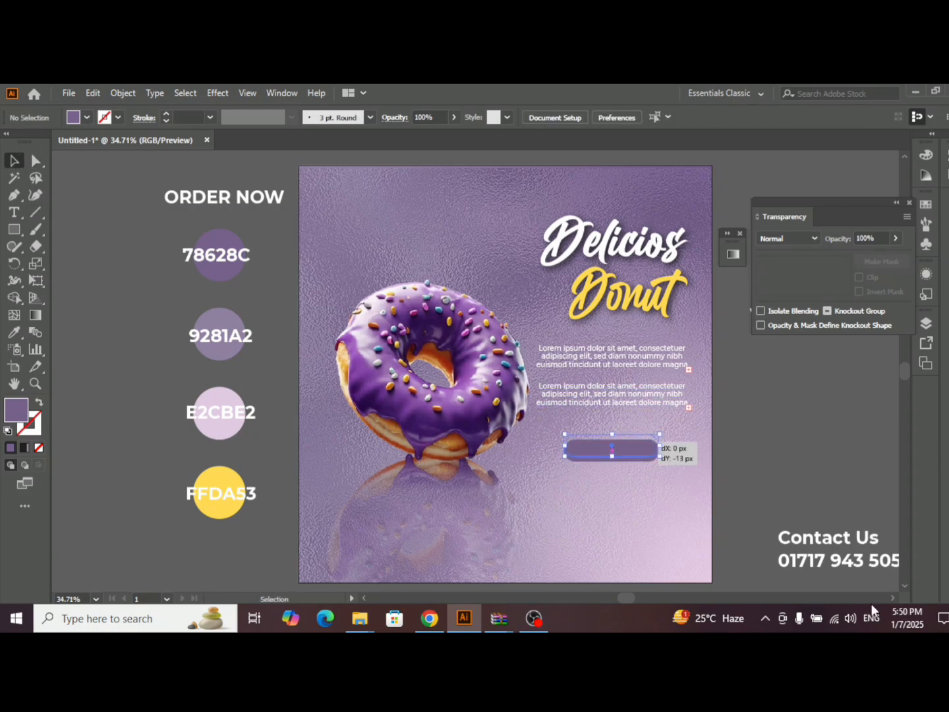
pyautogui.click(218, 93)
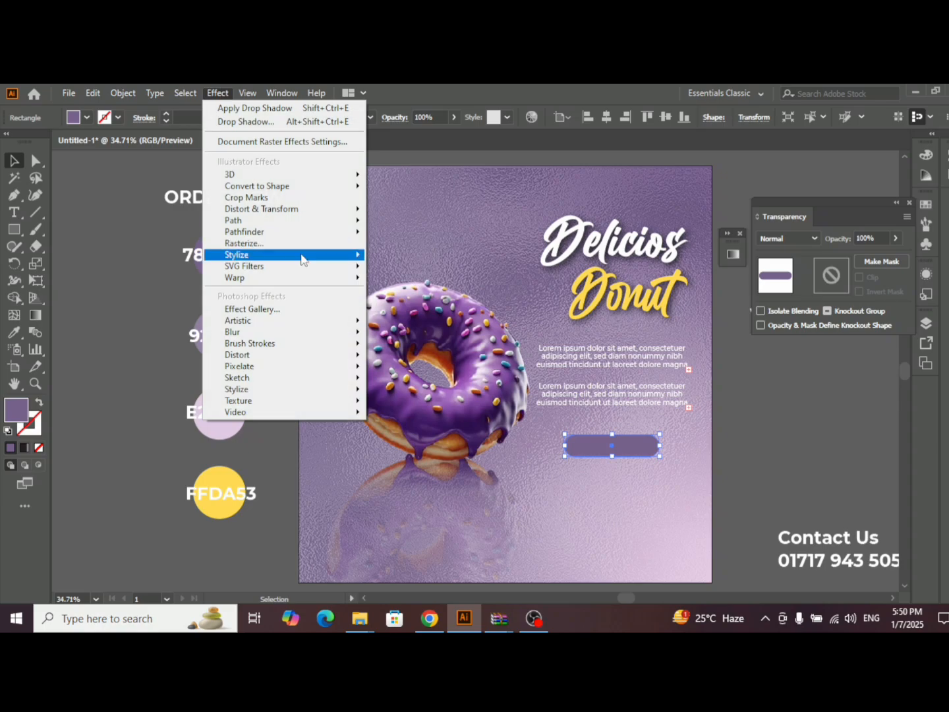
pyautogui.moveTo(303, 257)
pyautogui.click(406, 256)
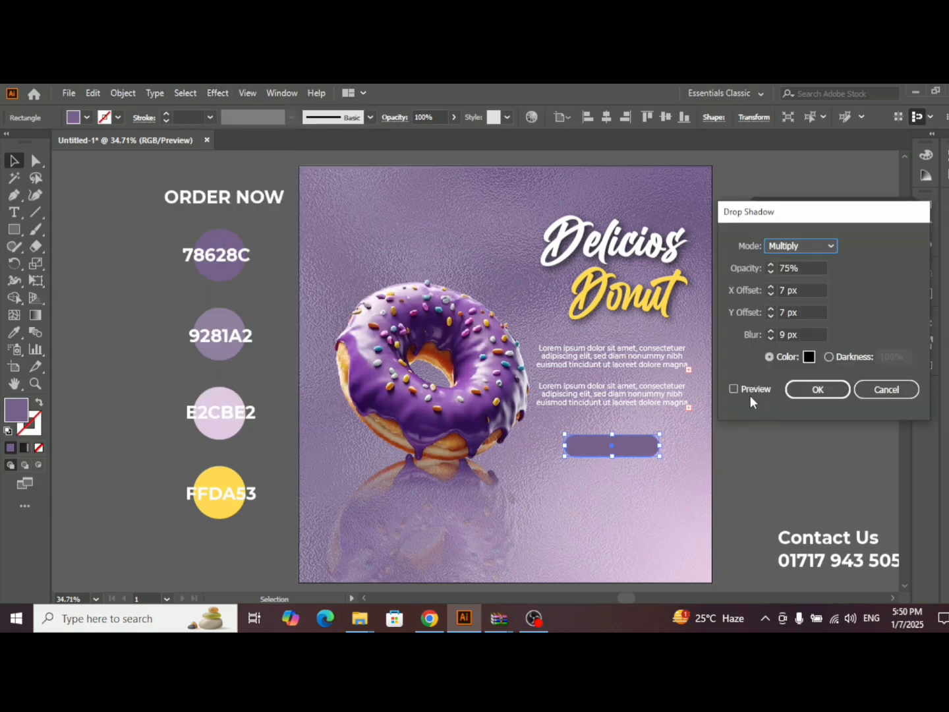
pyautogui.click(734, 388)
pyautogui.click(814, 335)
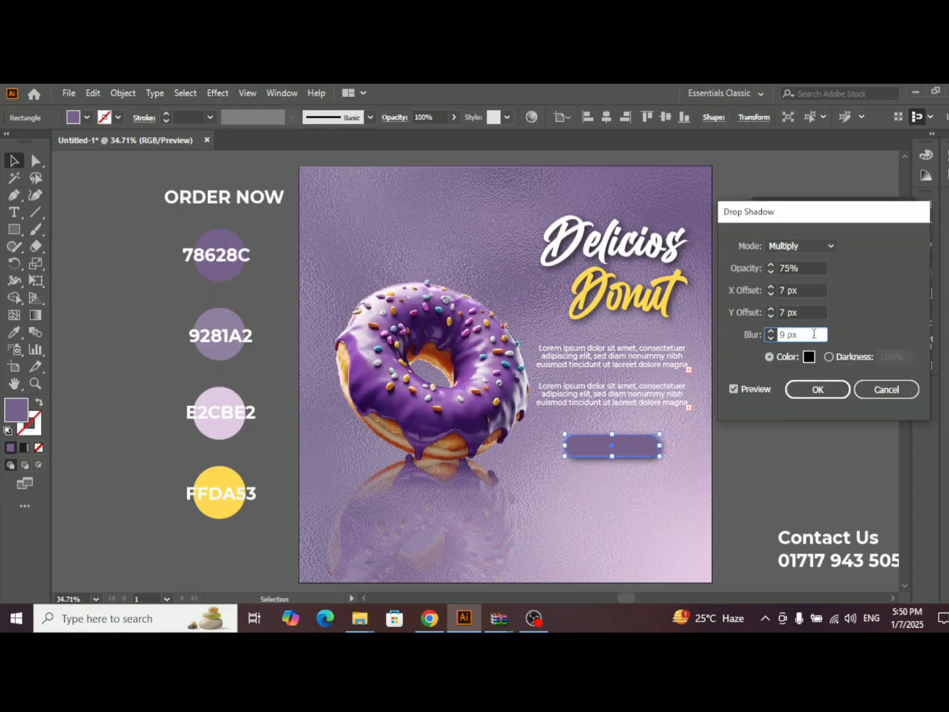
pyautogui.doubleClick(814, 335)
pyautogui.click(833, 392)
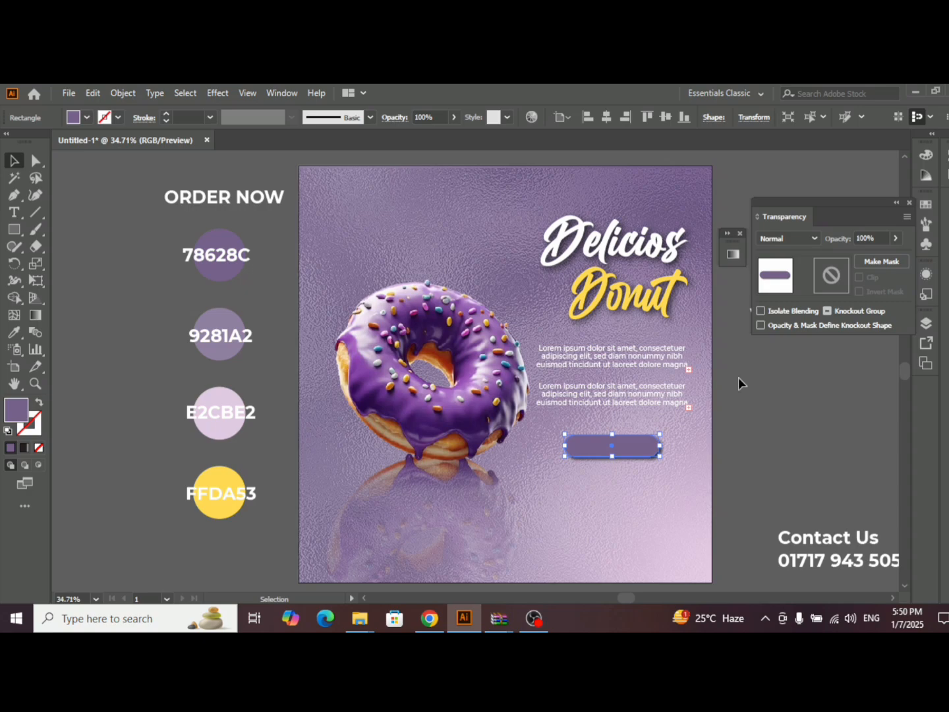
pyautogui.click(793, 418)
pyautogui.click(898, 205)
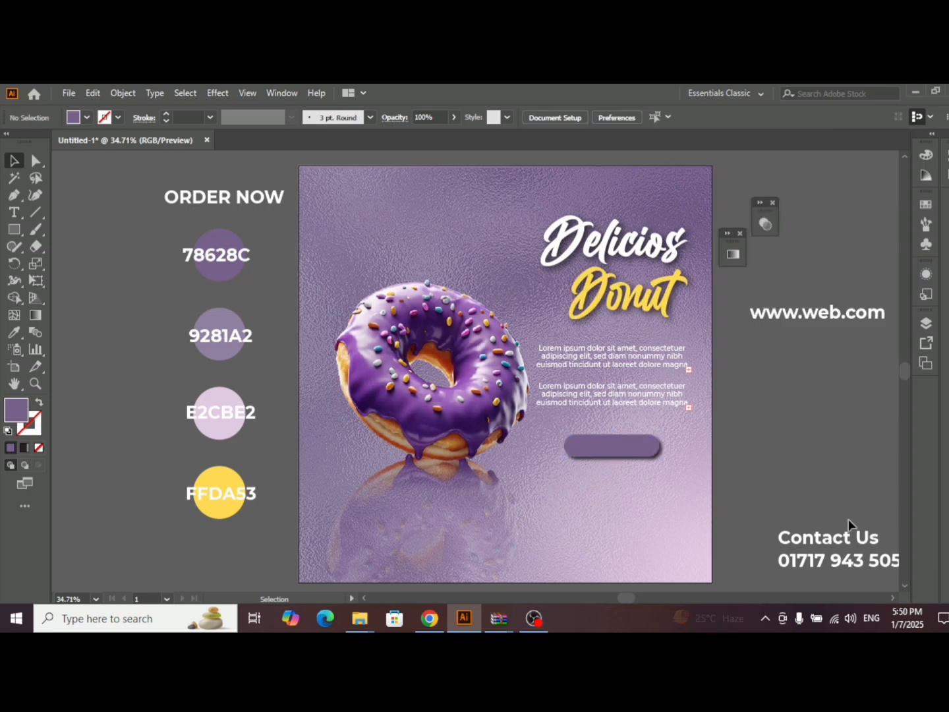
# - Move the "ORDER NOW" text onto the purple button shape and bring it to the front
pyautogui.moveTo(245, 198); pyautogui.dragTo(641, 445)
pyautogui.rightClick(642, 445)
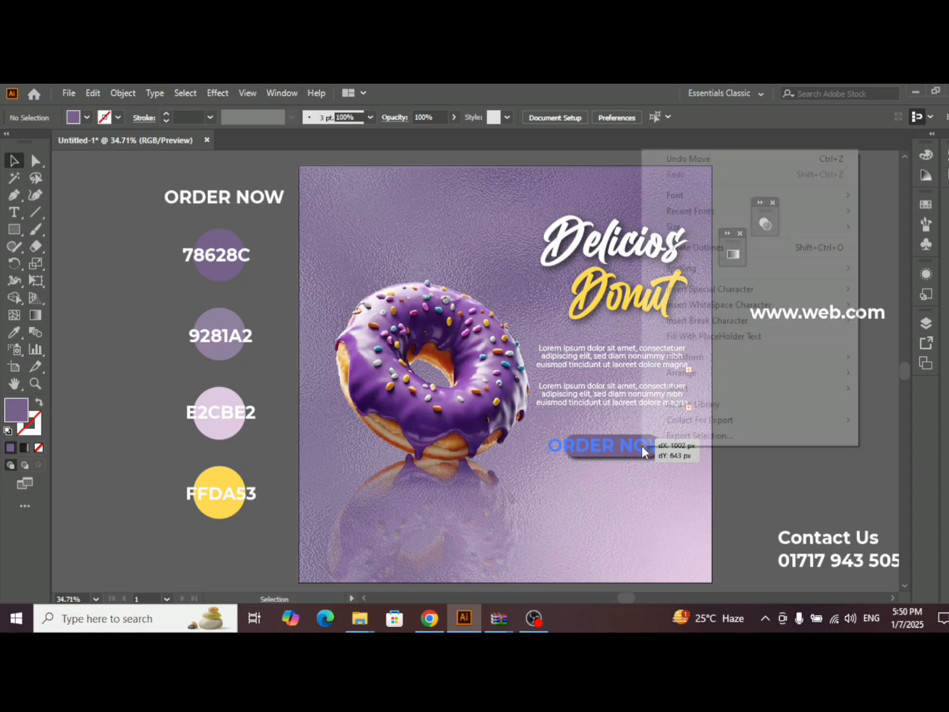
pyautogui.moveTo(701, 380)
pyautogui.click(505, 373)
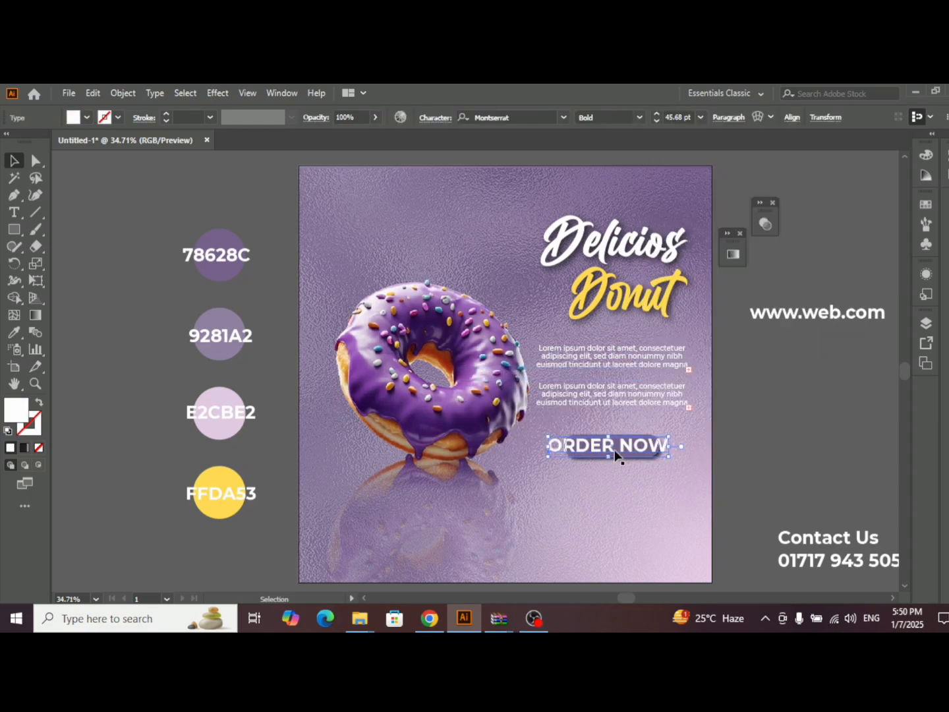
# - Scale "ORDER NOW" down to fit inside the button, and center it horizontally and vertically on the shape
pyautogui.scroll(3, 594, 453)
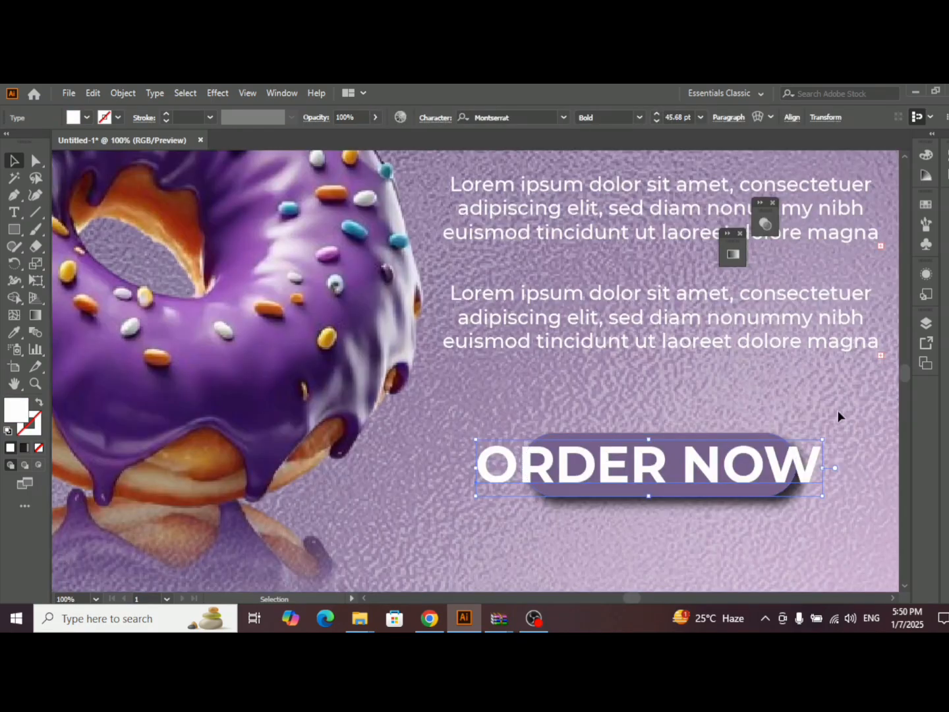
pyautogui.moveTo(824, 439); pyautogui.dragTo(751, 452)
pyautogui.keyDown('shift'); pyautogui.click(767, 457); pyautogui.keyUp('shift')
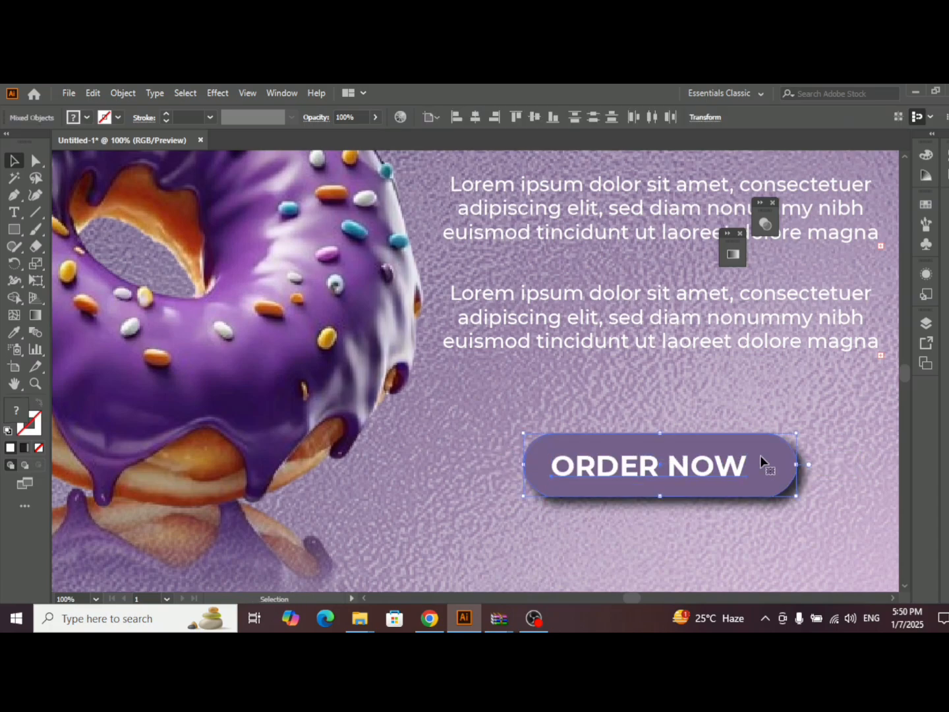
pyautogui.click(476, 119)
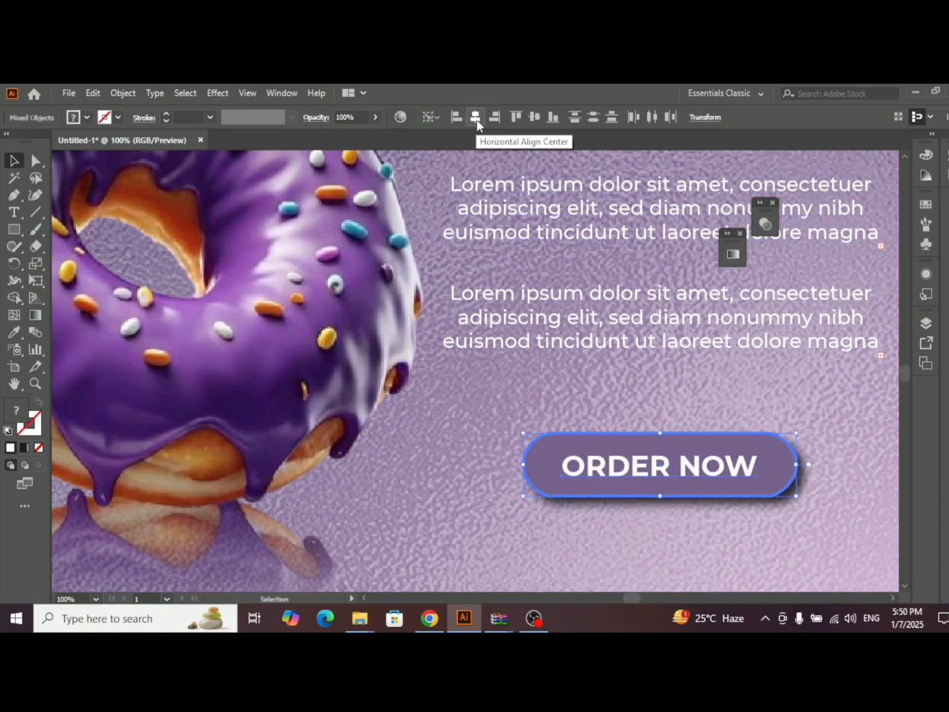
pyautogui.click(534, 117)
pyautogui.click(786, 417)
pyautogui.hotkey('ctrl', '0')
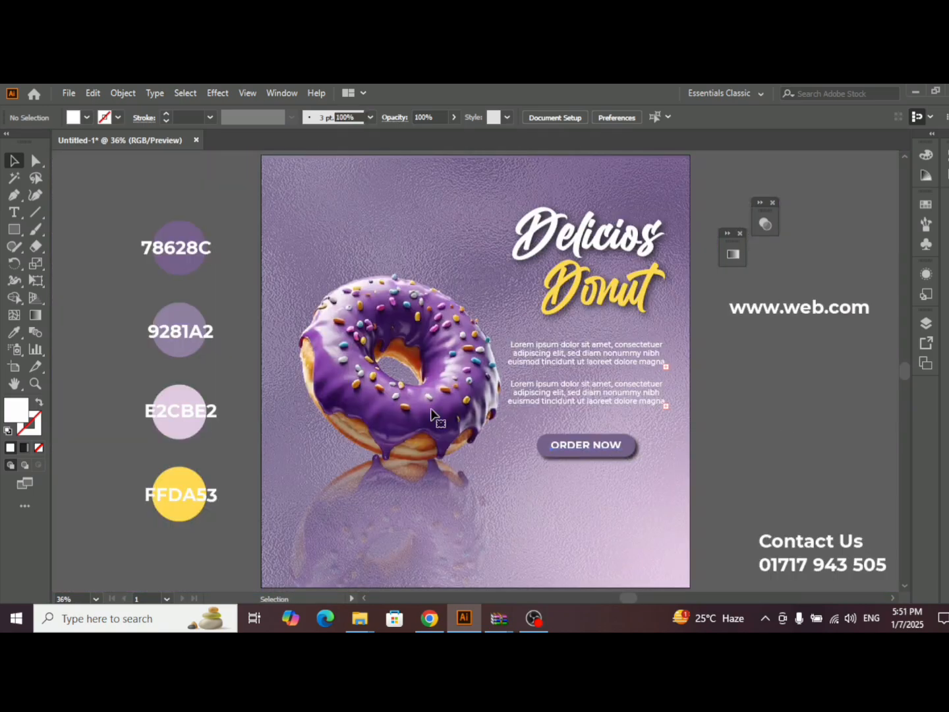
# - Enlarge the "ORDER NOW" text around its center to about 198 px wide, keeping it inside the button shape
pyautogui.click(615, 447)
pyautogui.scroll(2, 613, 449)
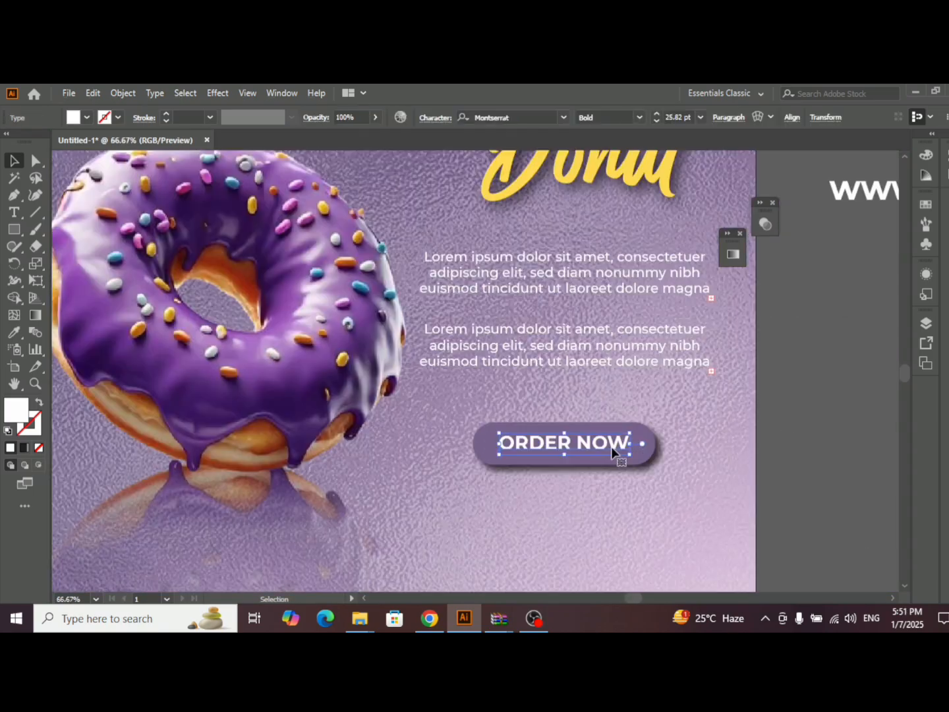
pyautogui.moveTo(631, 451); pyautogui.dragTo(638, 457)
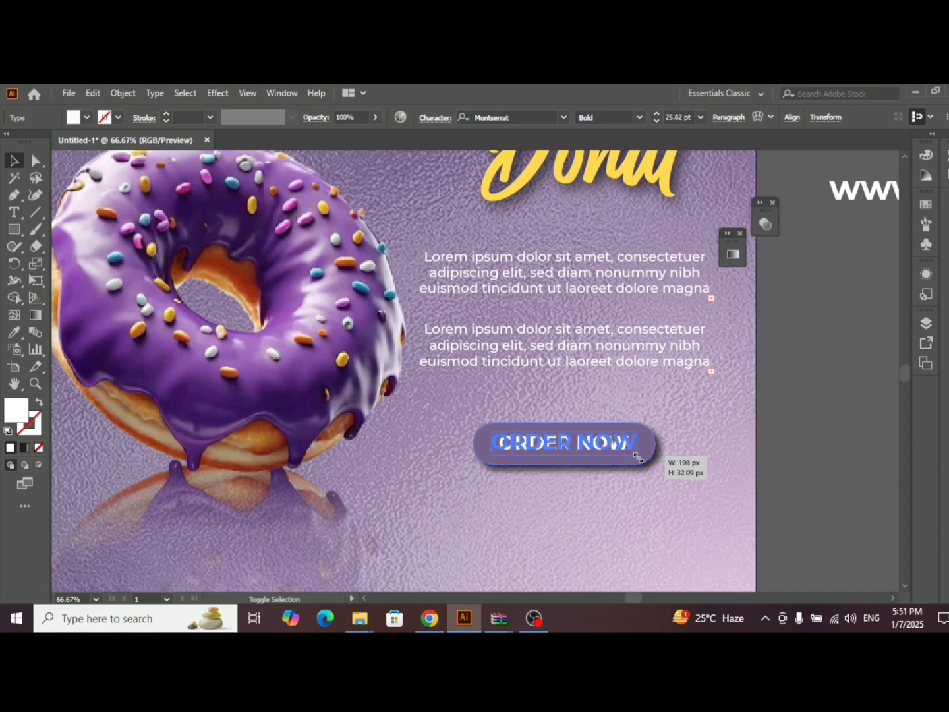
pyautogui.click(792, 391)
pyautogui.scroll(-2, 690, 436)
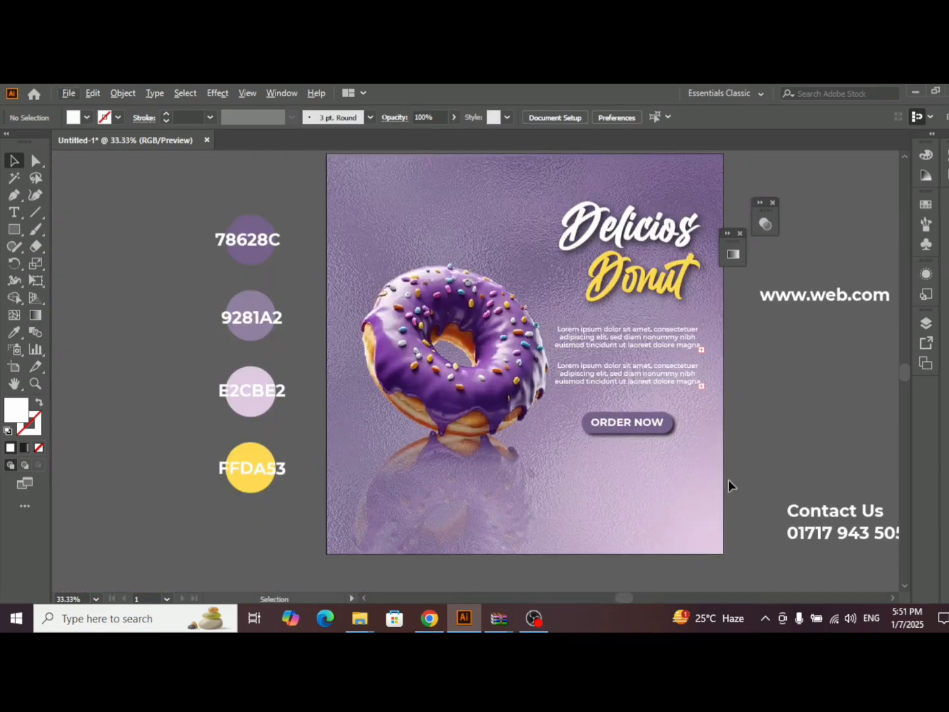
pyautogui.moveTo(817, 296); pyautogui.dragTo(643, 524)
pyautogui.rightClick(662, 519)
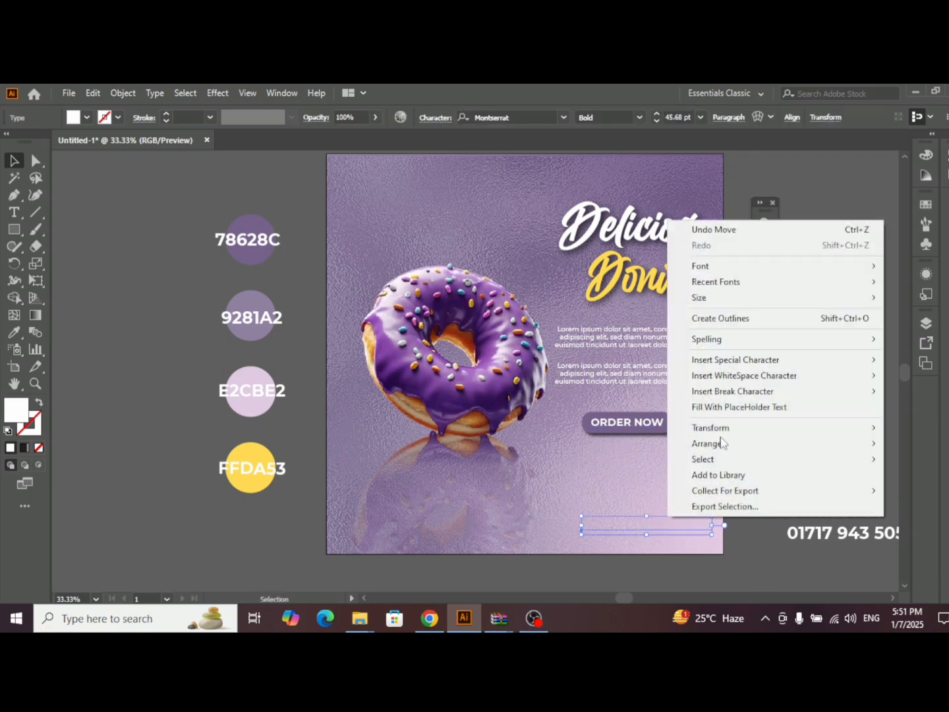
pyautogui.moveTo(714, 443)
pyautogui.click(580, 444)
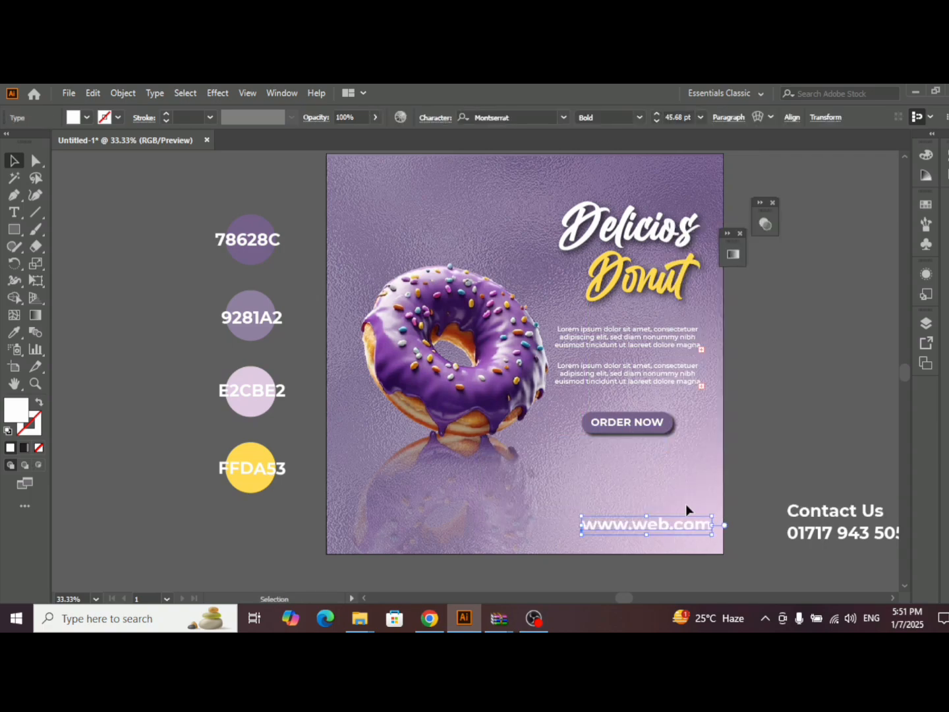
pyautogui.hotkey('ctrl', 't')
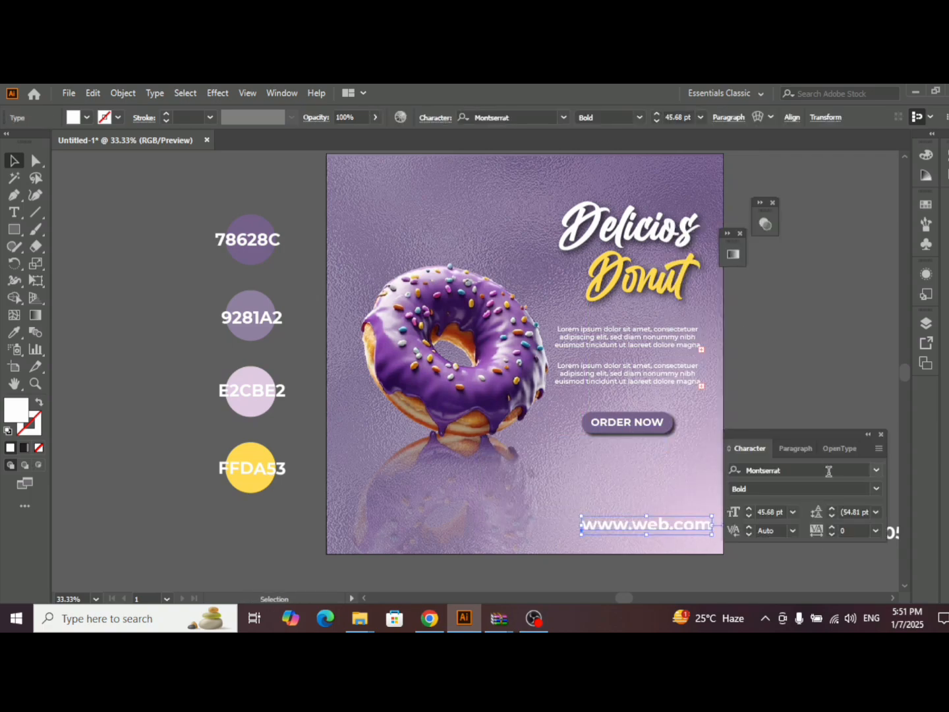
pyautogui.click(876, 489)
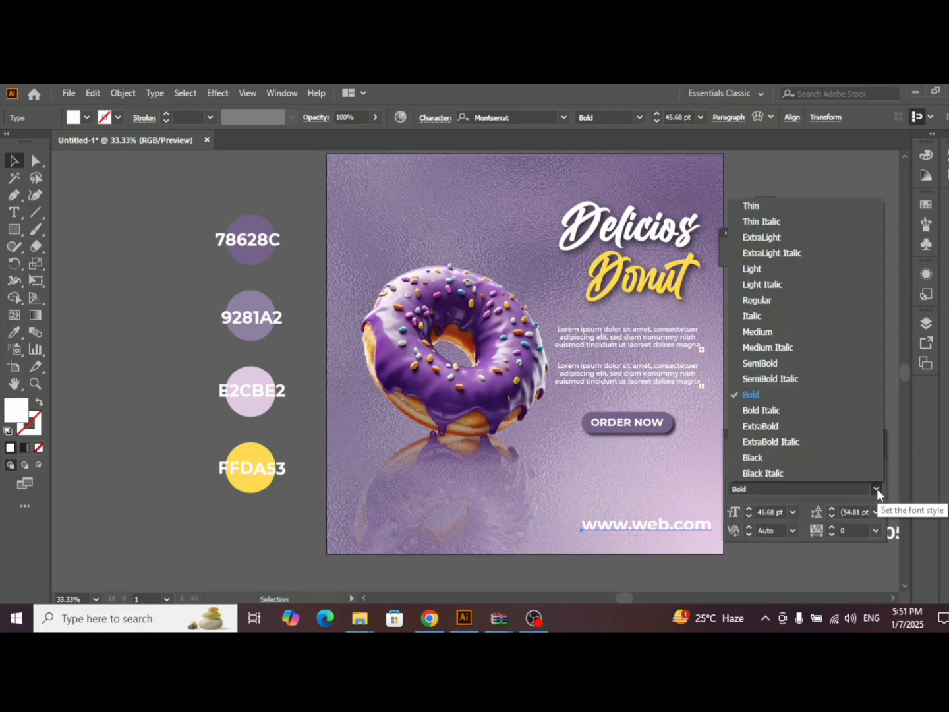
pyautogui.click(765, 300)
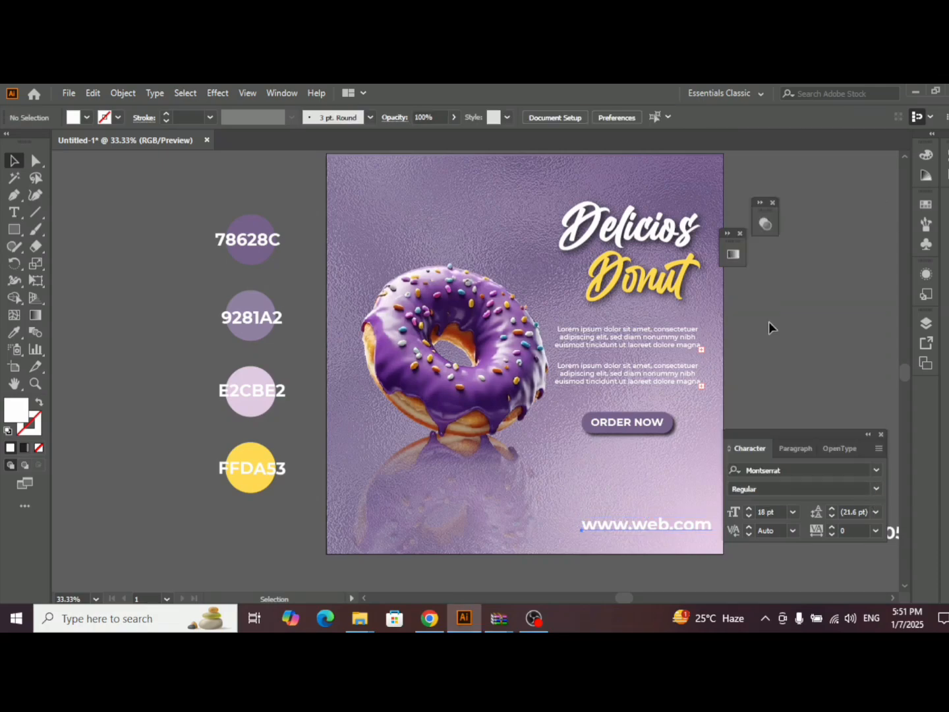
pyautogui.click(688, 526)
pyautogui.click(748, 516)
pyautogui.click(749, 517)
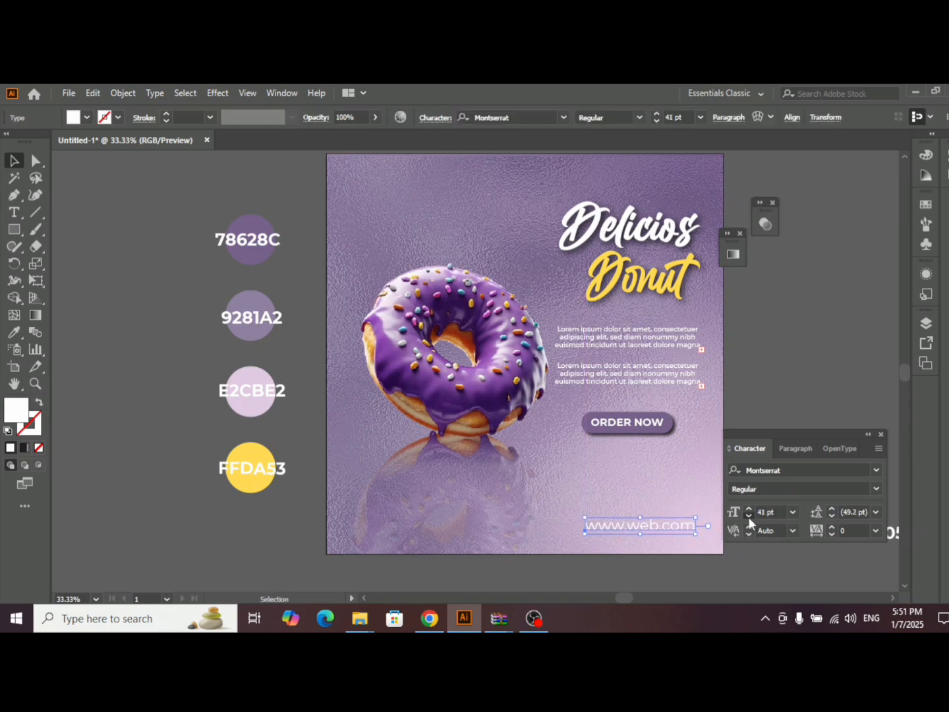
pyautogui.click(749, 516)
pyautogui.click(748, 514)
pyautogui.click(748, 514)
pyautogui.click(748, 515)
pyautogui.click(748, 515)
pyautogui.click(748, 515)
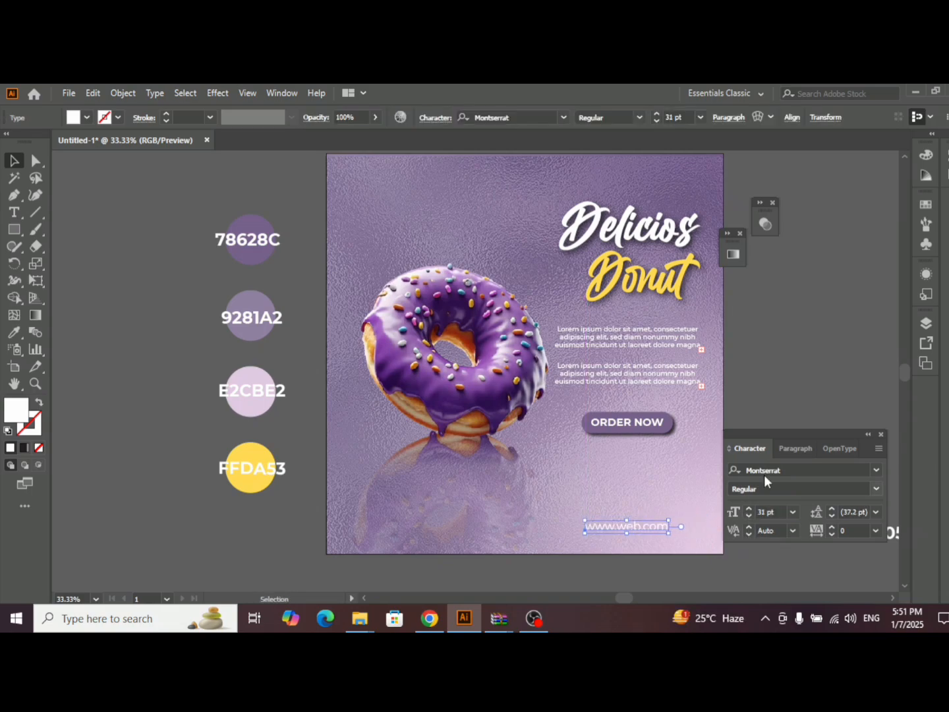
pyautogui.click(869, 436)
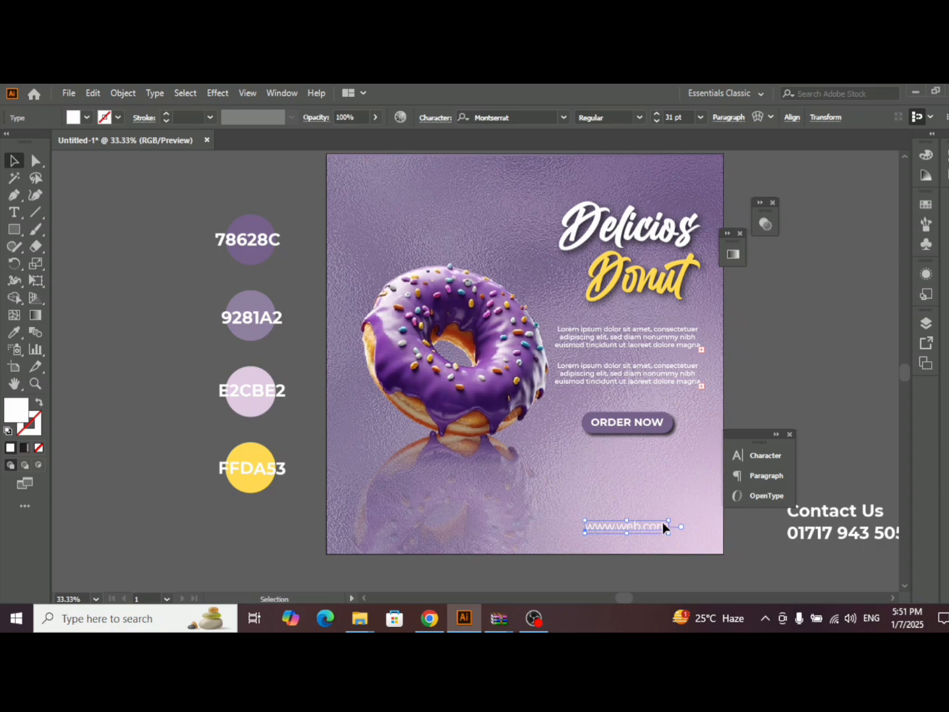
pyautogui.moveTo(664, 527); pyautogui.dragTo(693, 532)
pyautogui.moveTo(691, 531); pyautogui.dragTo(691, 533)
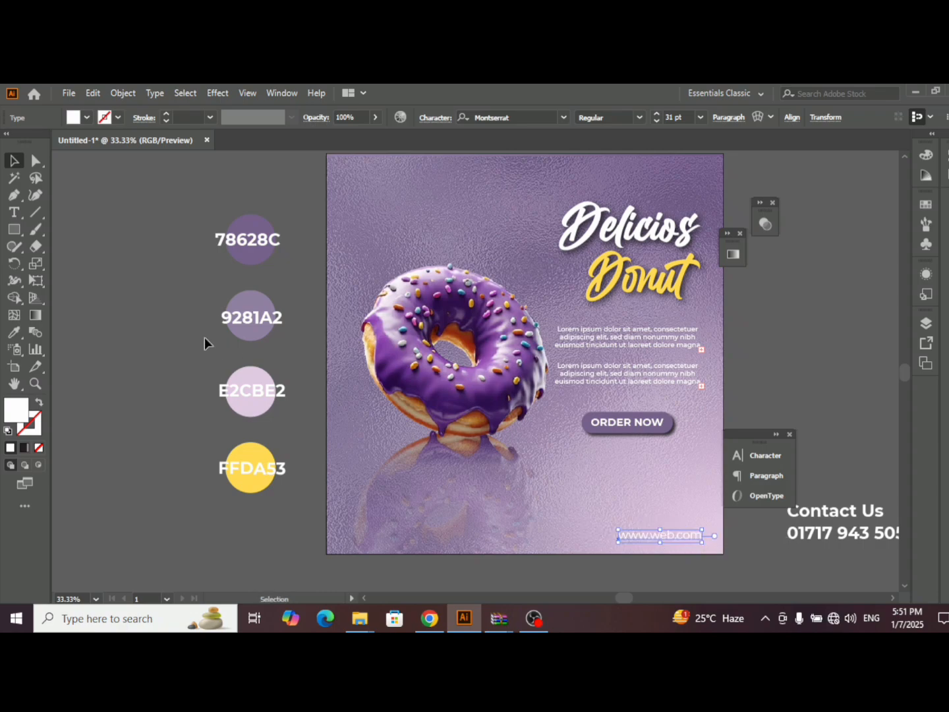
pyautogui.click(14, 333)
pyautogui.click(257, 221)
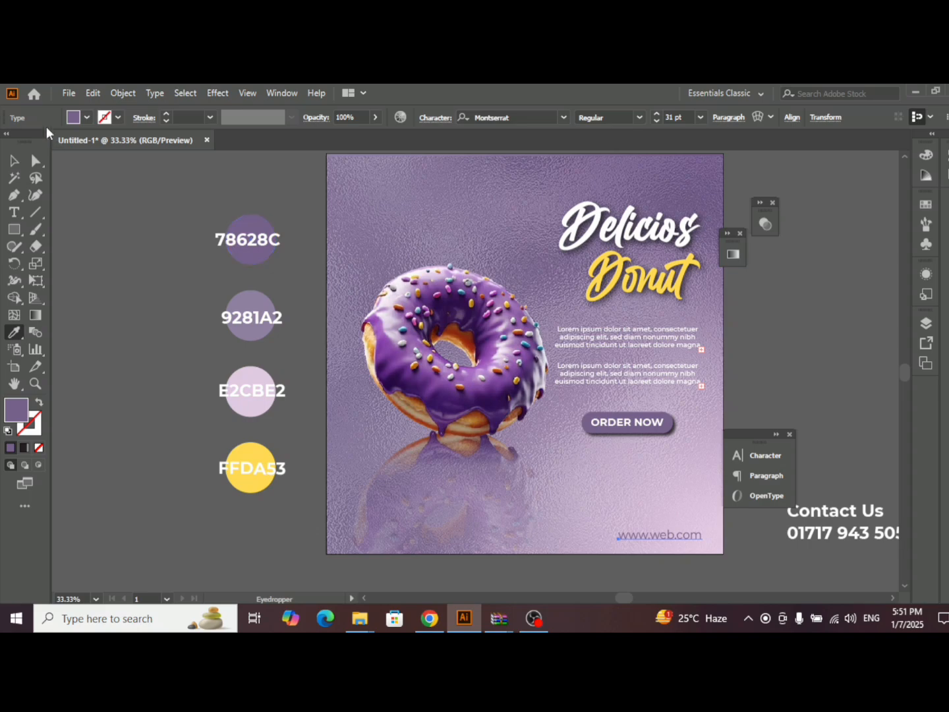
pyautogui.click(14, 160)
pyautogui.click(204, 201)
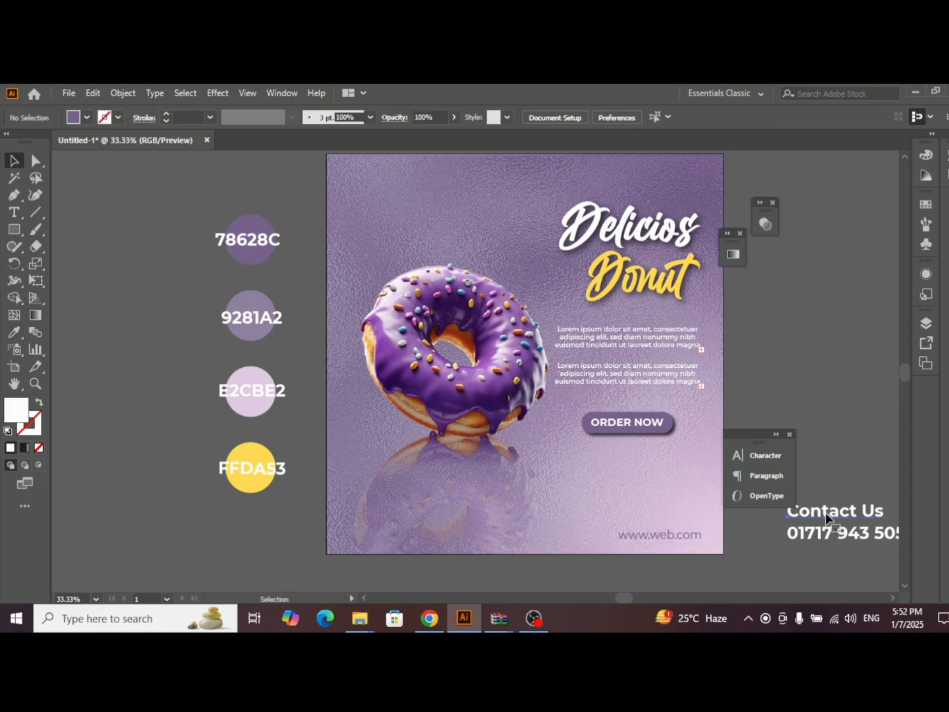
# - Move the "Contact Us" line and phone number onto the artboard's lower-left corner and bring them to the front
pyautogui.click(827, 518)
pyautogui.moveTo(834, 520); pyautogui.dragTo(393, 518)
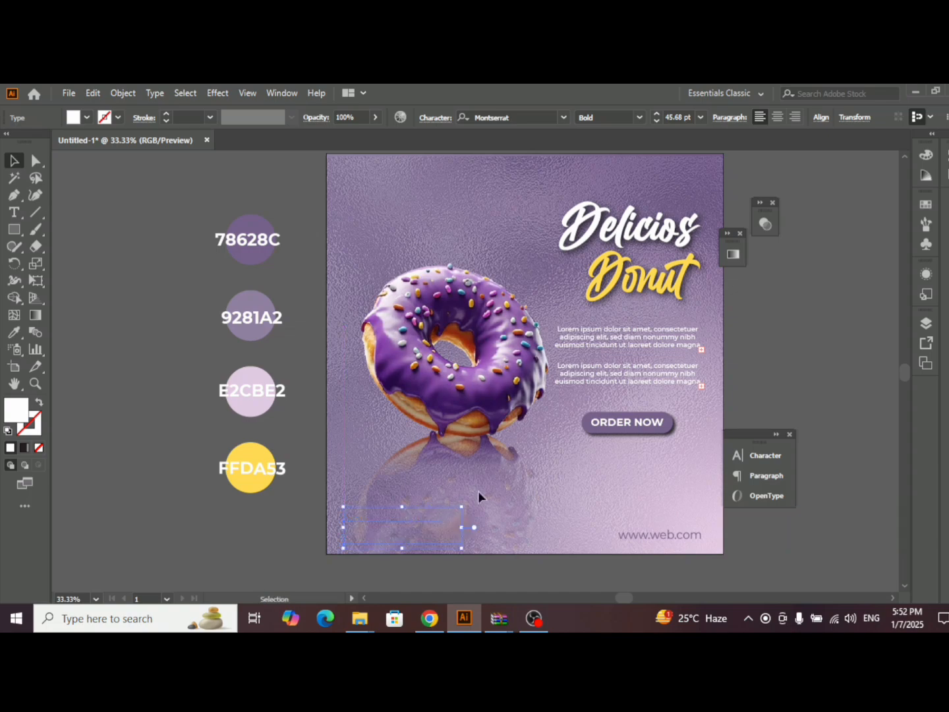
pyautogui.rightClick(451, 517)
pyautogui.moveTo(516, 444)
pyautogui.click(728, 443)
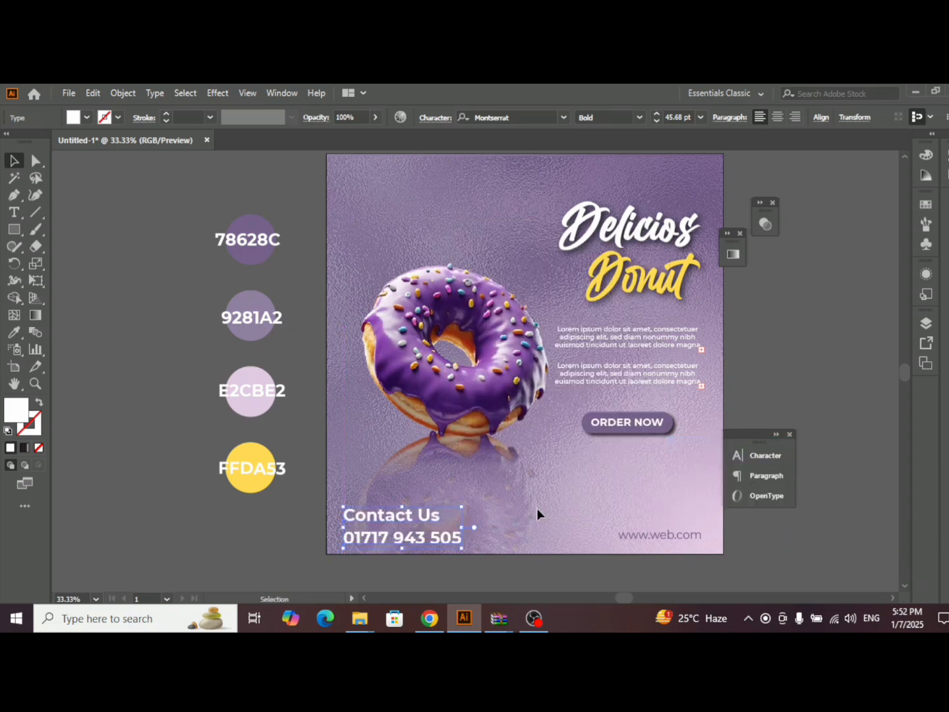
pyautogui.click(523, 496)
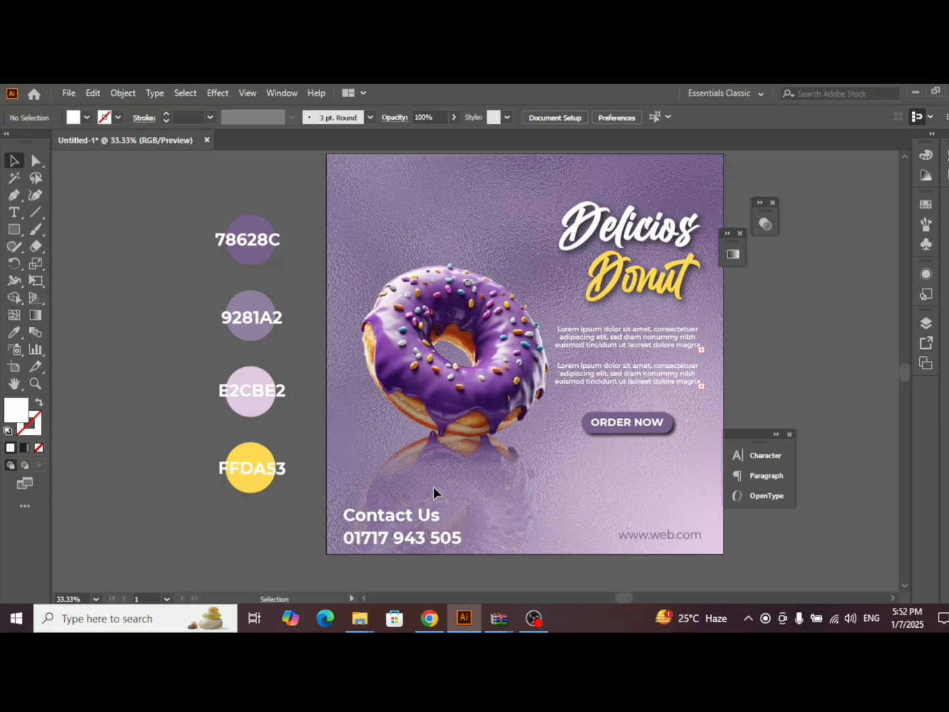
# - Set the "Contact Us" line and the phone number to Montserrat SemiBold at 27 pt
pyautogui.click(423, 537)
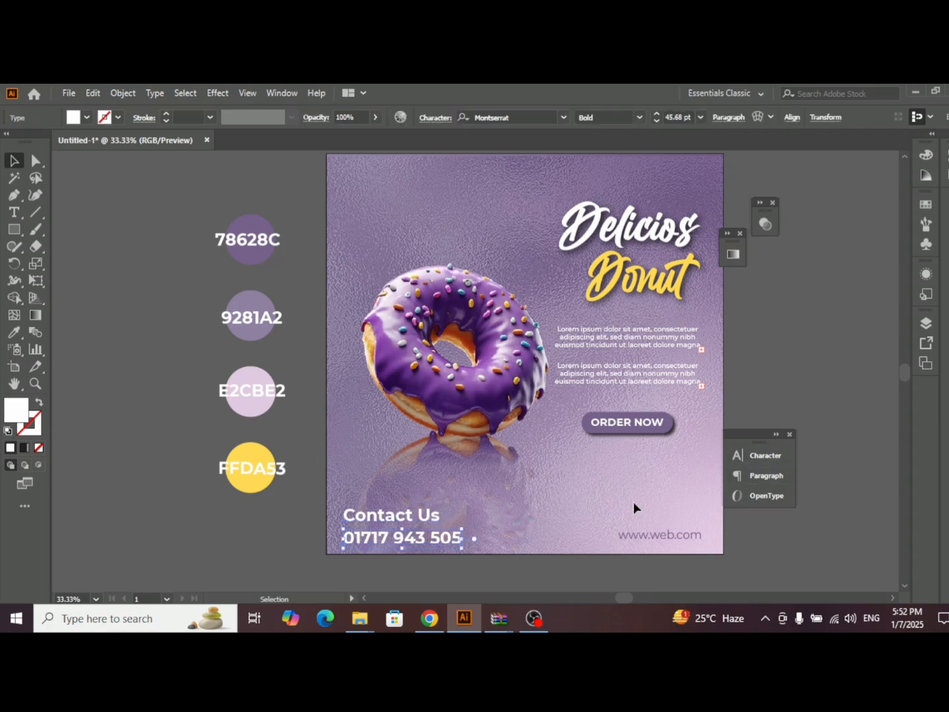
pyautogui.press('t')
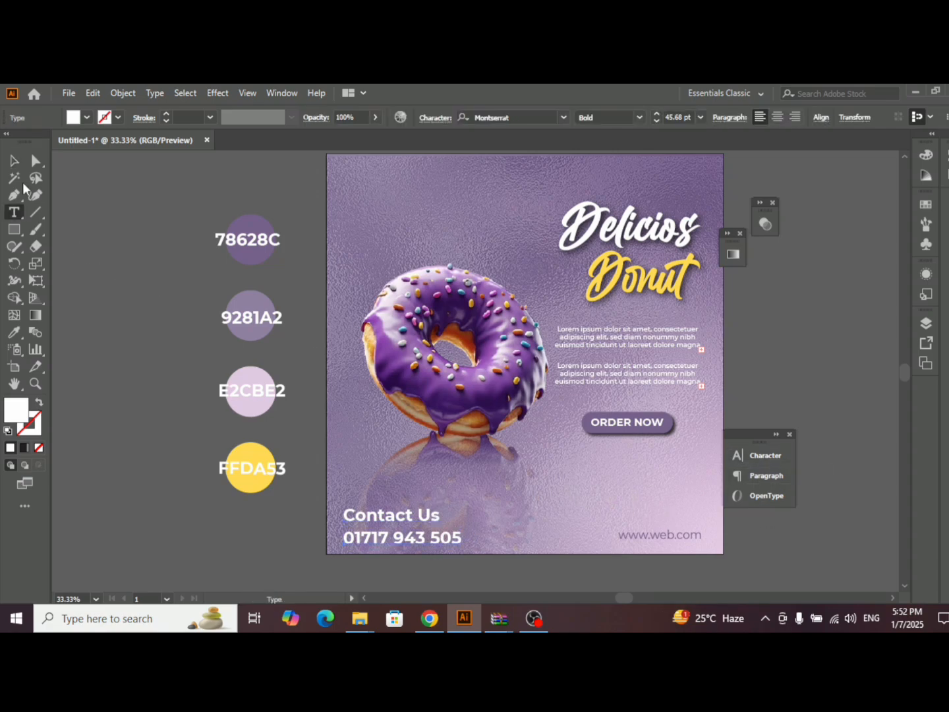
pyautogui.click(14, 160)
pyautogui.hotkey('ctrl', 't')
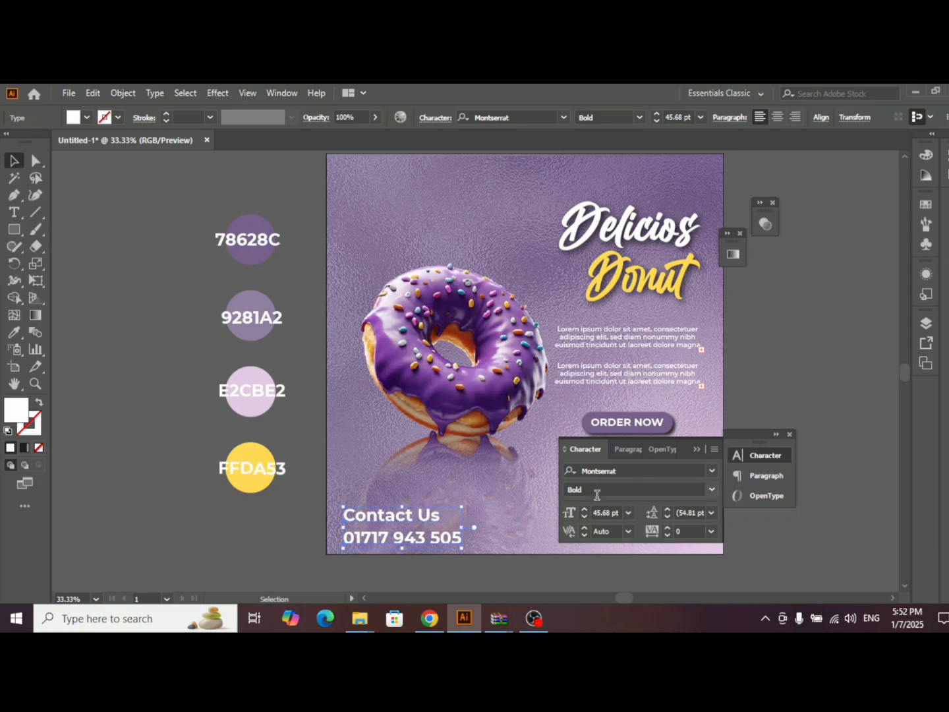
pyautogui.click(586, 515)
pyautogui.click(586, 515)
pyautogui.click(585, 515)
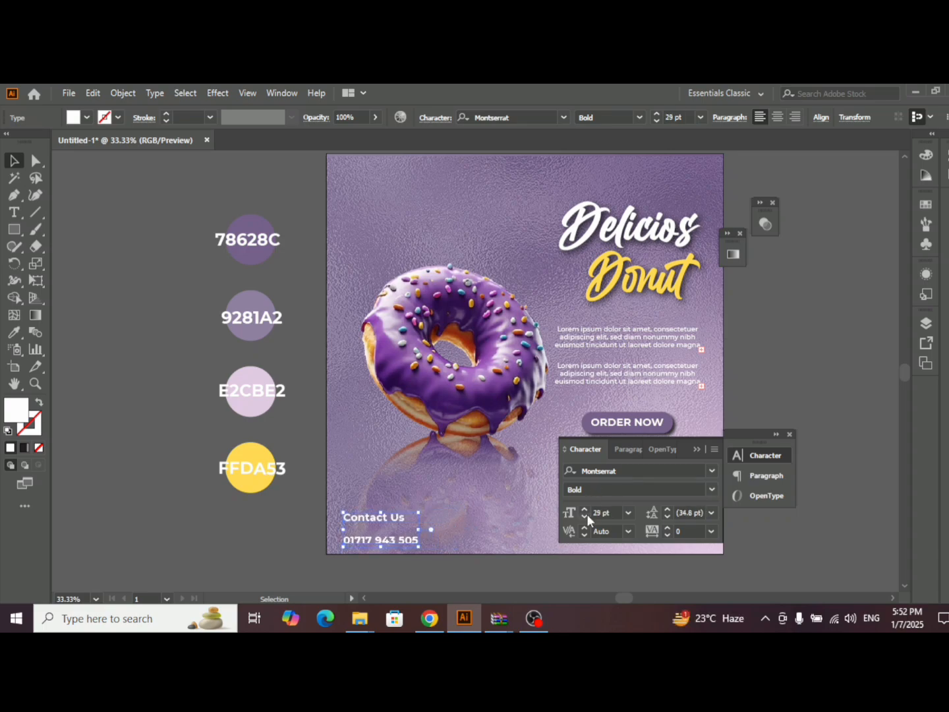
pyautogui.click(585, 515)
pyautogui.click(712, 490)
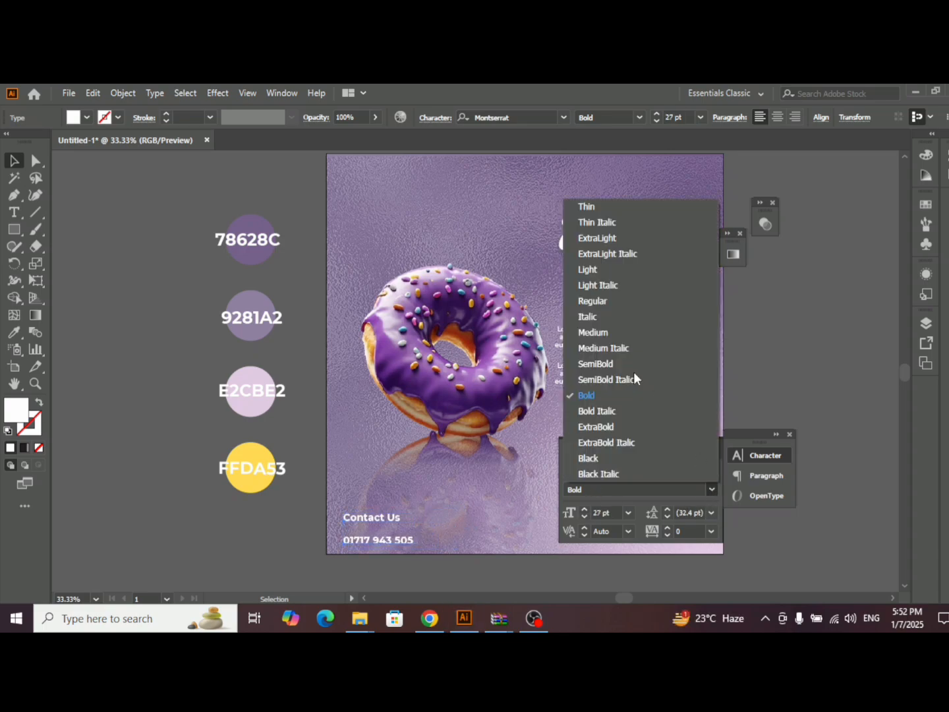
pyautogui.click(605, 365)
pyautogui.click(751, 388)
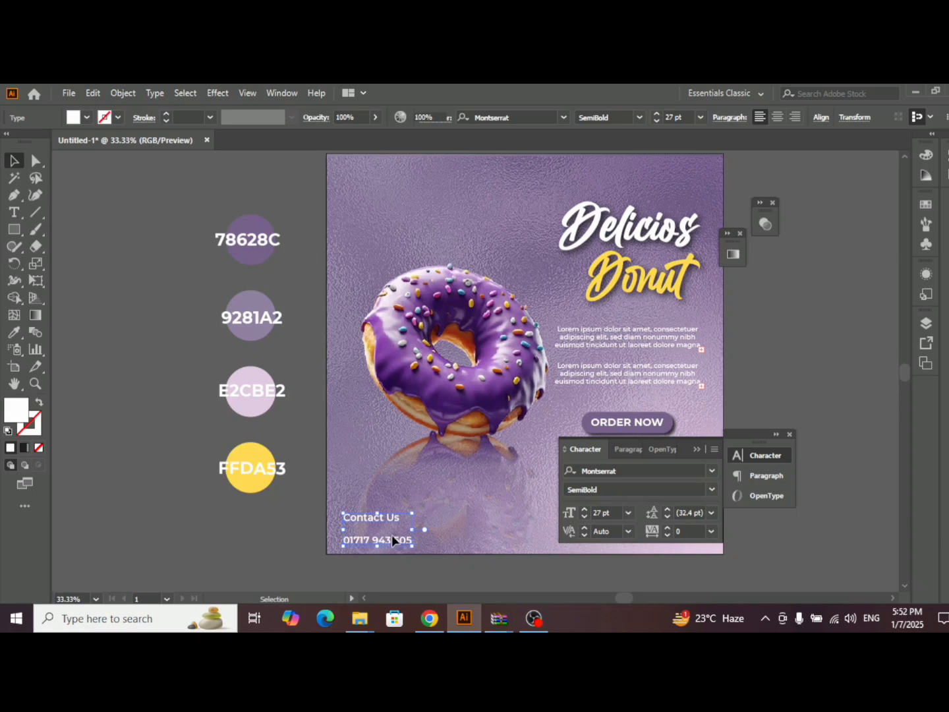
pyautogui.click(699, 450)
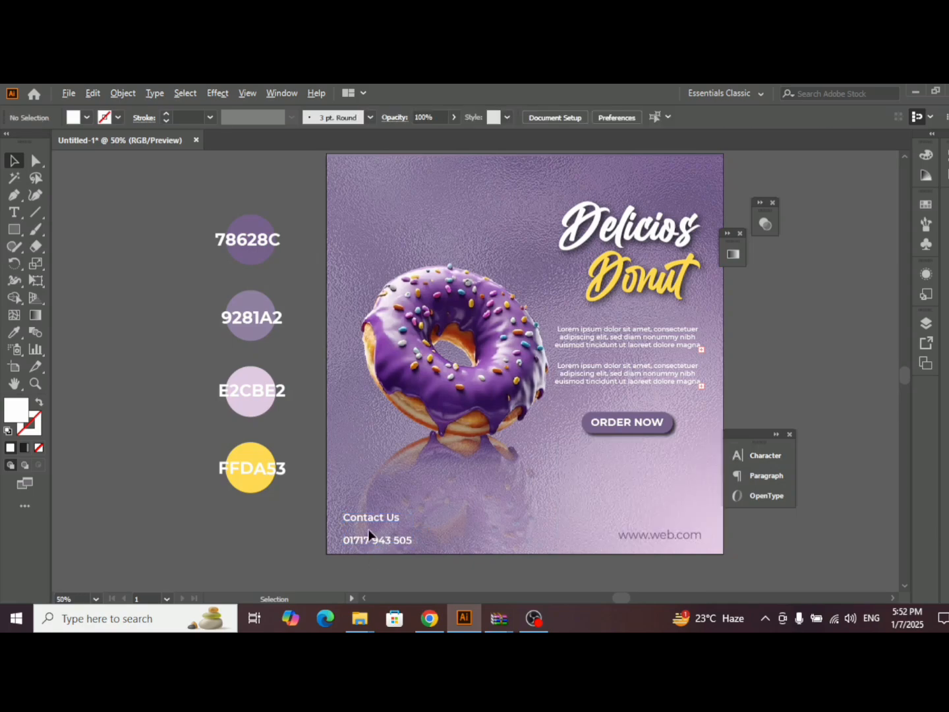
# - Close the vertical gap between "Contact Us" and the phone number, keeping the two lines left-aligned, and select both
pyautogui.scroll(2, 369, 528)
pyautogui.moveTo(391, 547); pyautogui.dragTo(381, 524)
pyautogui.click(381, 508)
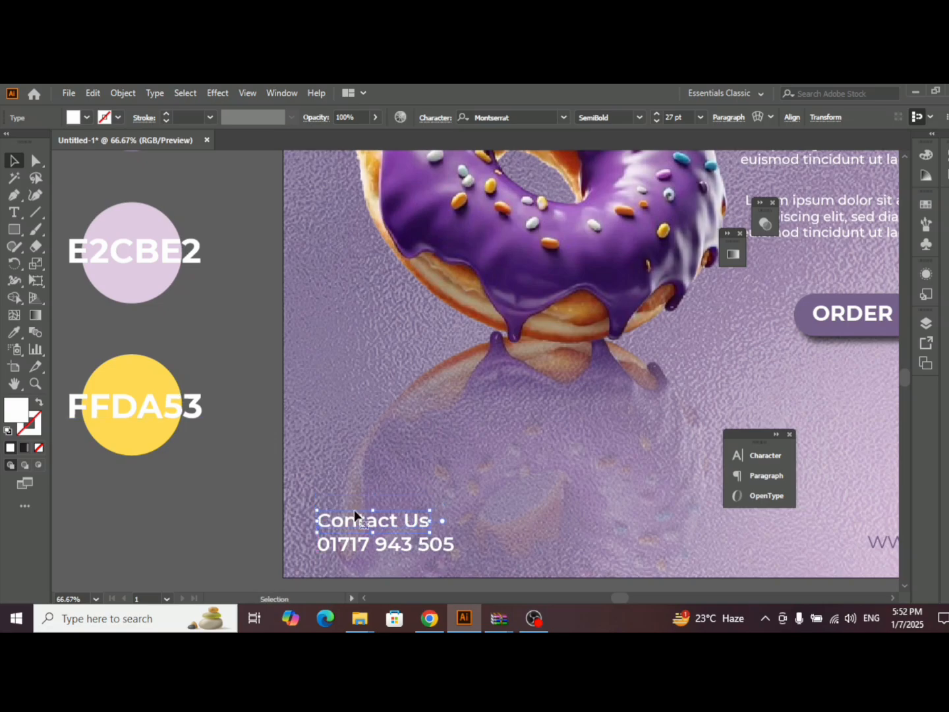
pyautogui.keyDown('shift'); pyautogui.click(413, 541); pyautogui.keyUp('shift')
# - Try recoloring the two contact lines with the 78628C purple, the brighter purple 8929ED and the FFDA53 yellow
pyautogui.scroll(-2, 411, 522)
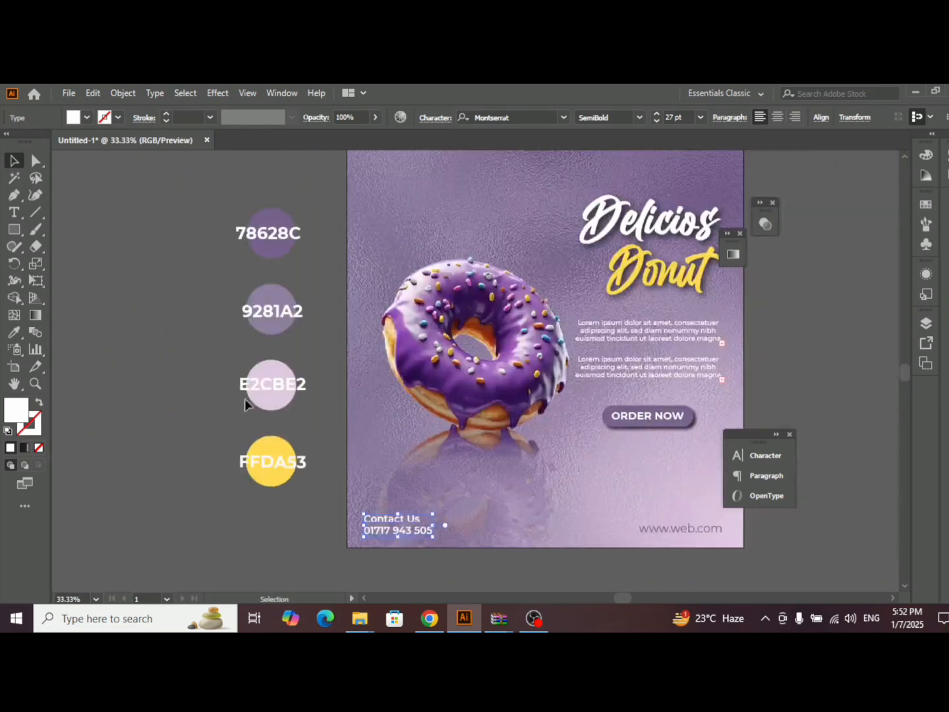
pyautogui.click(15, 332)
pyautogui.click(278, 212)
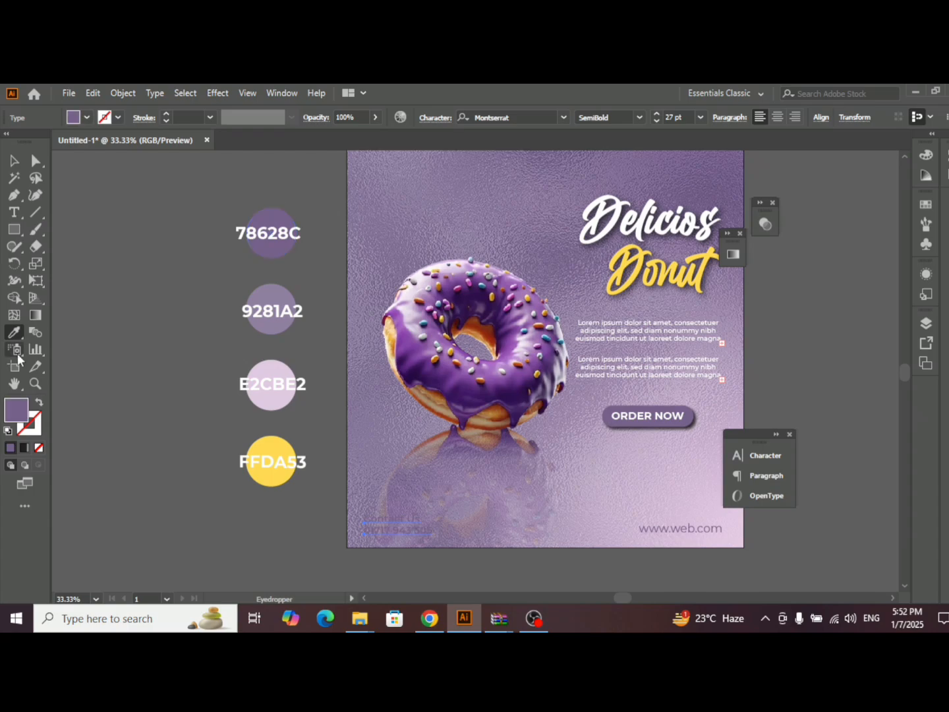
pyautogui.doubleClick(9, 416)
pyautogui.moveTo(448, 266); pyautogui.dragTo(446, 267)
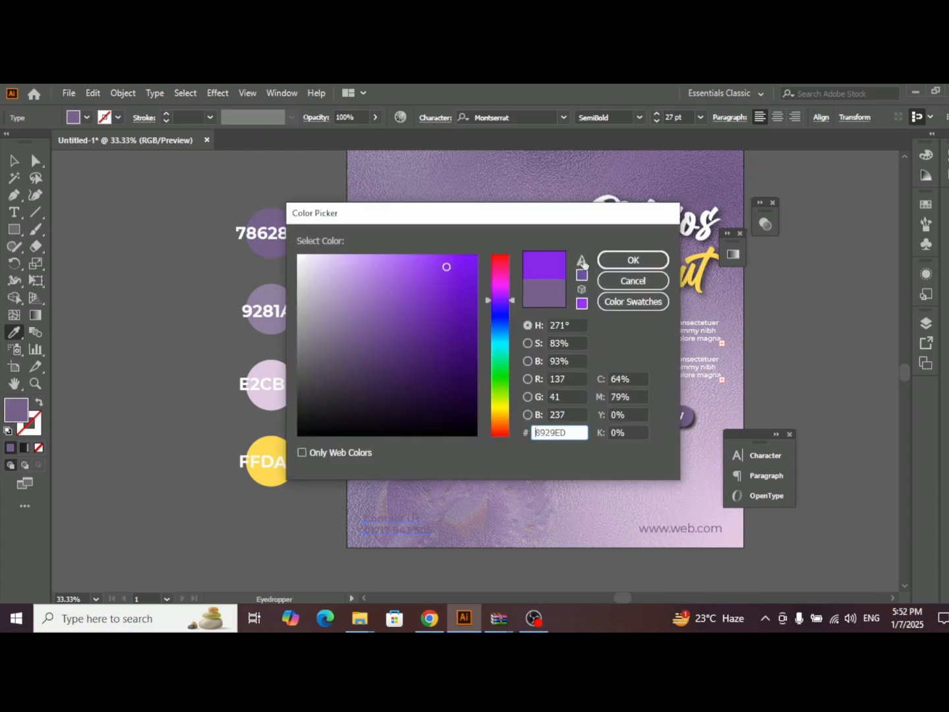
pyautogui.click(608, 266)
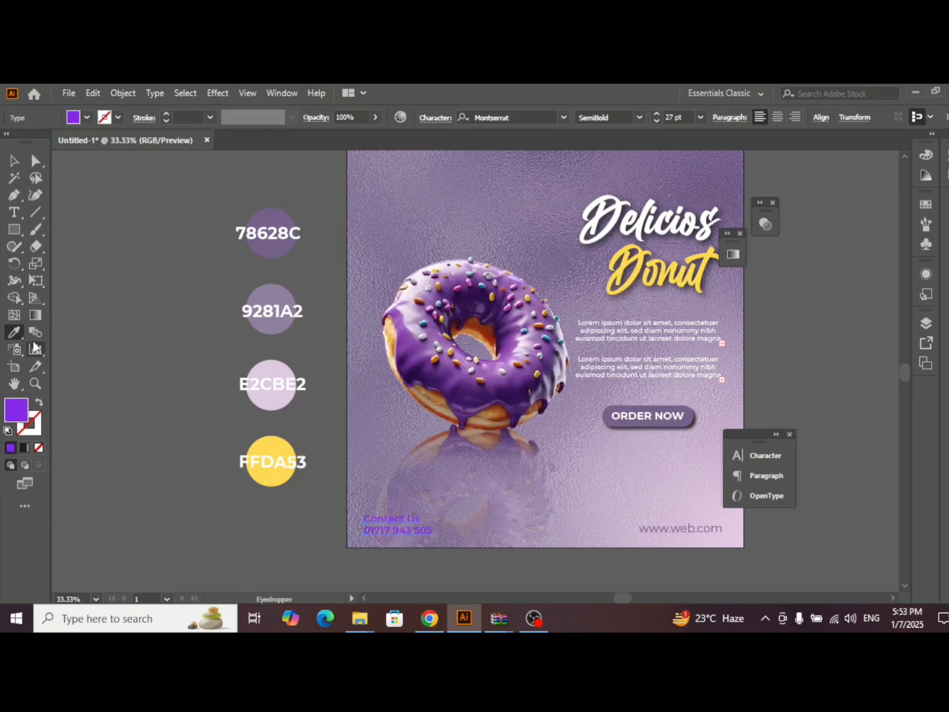
pyautogui.click(269, 454)
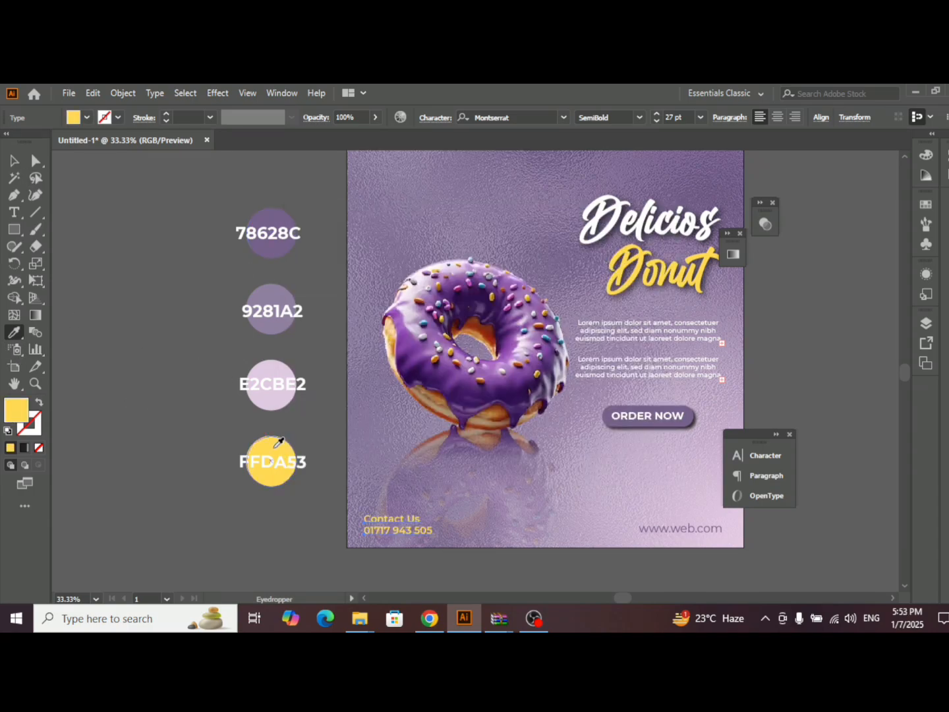
# - Set the fill of the two contact lines to white and deselect them
pyautogui.click(90, 115)
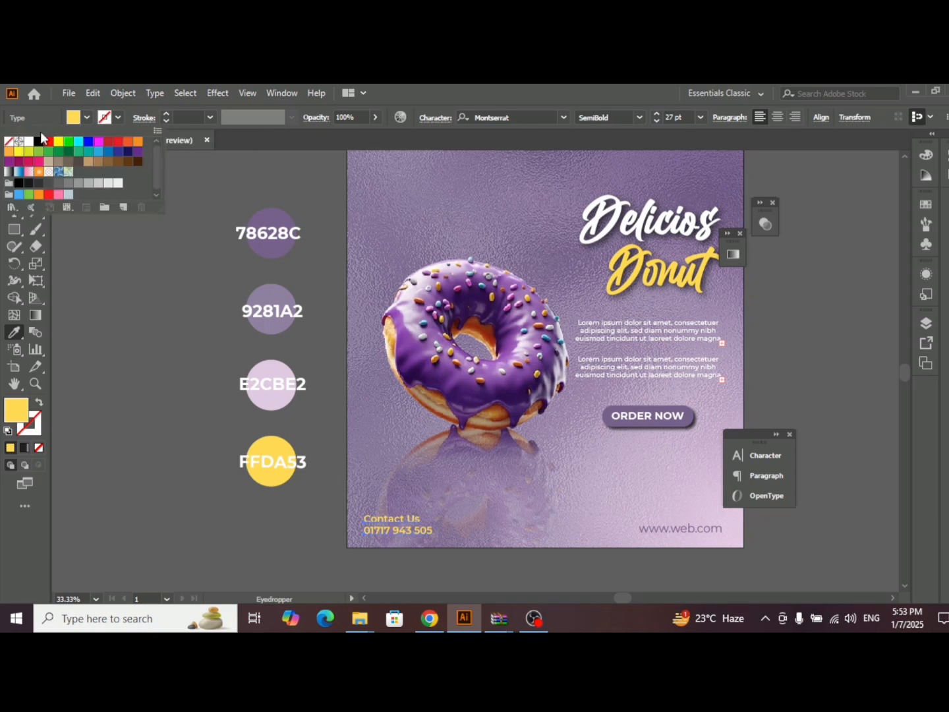
pyautogui.click(29, 142)
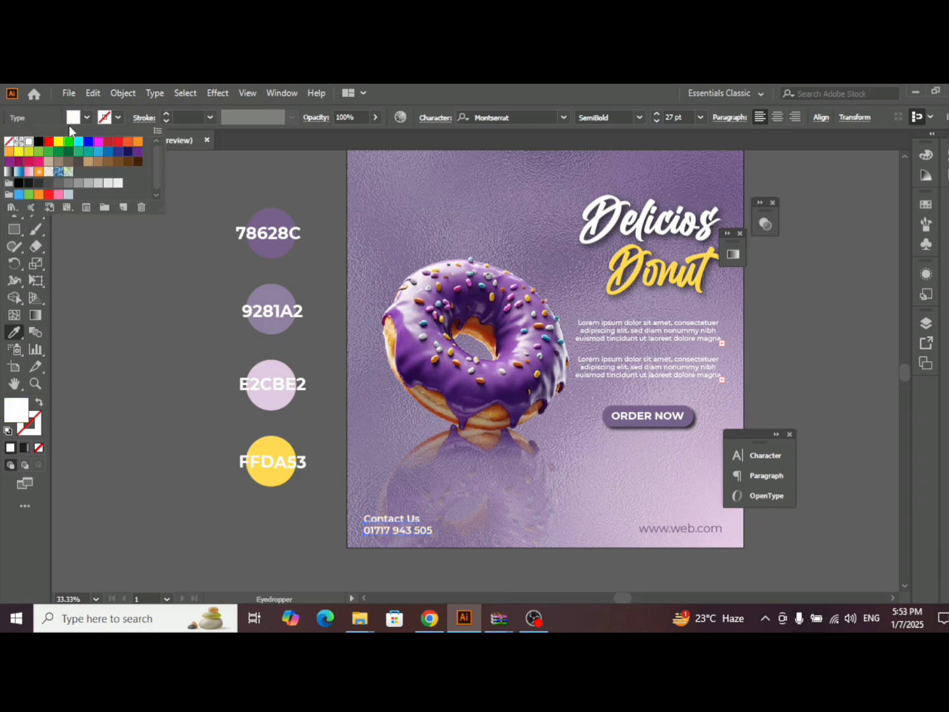
pyautogui.click(75, 119)
pyautogui.click(15, 161)
pyautogui.click(192, 182)
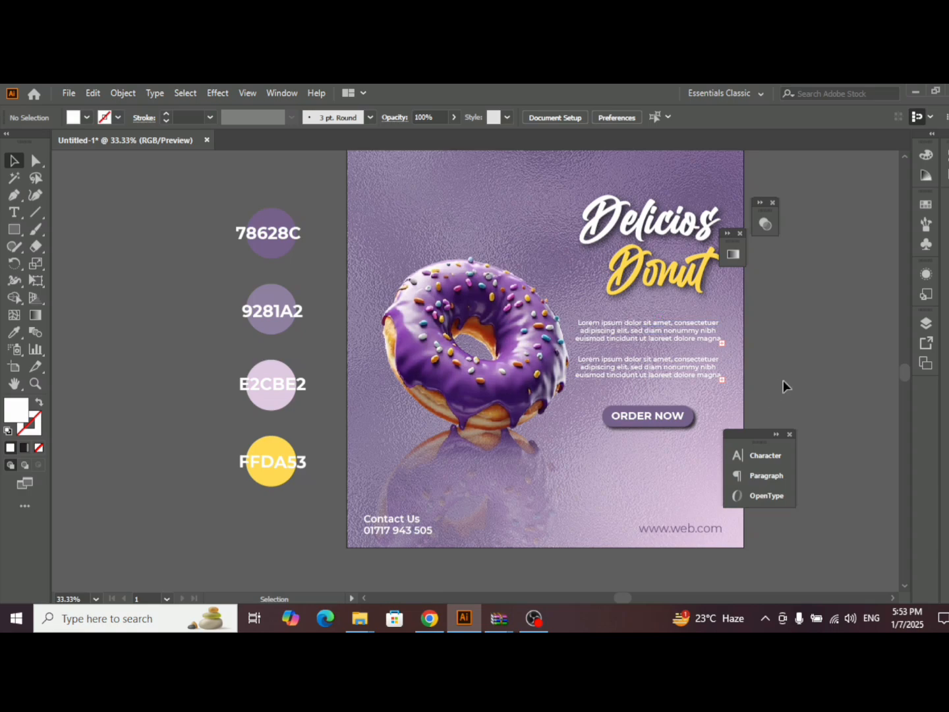
# - Duplicate the "78628C" label text and place the copy above the purple palette circle
pyautogui.scroll(1, 783, 381)
pyautogui.moveTo(268, 252); pyautogui.dragTo(395, 198)
pyautogui.click(431, 216)
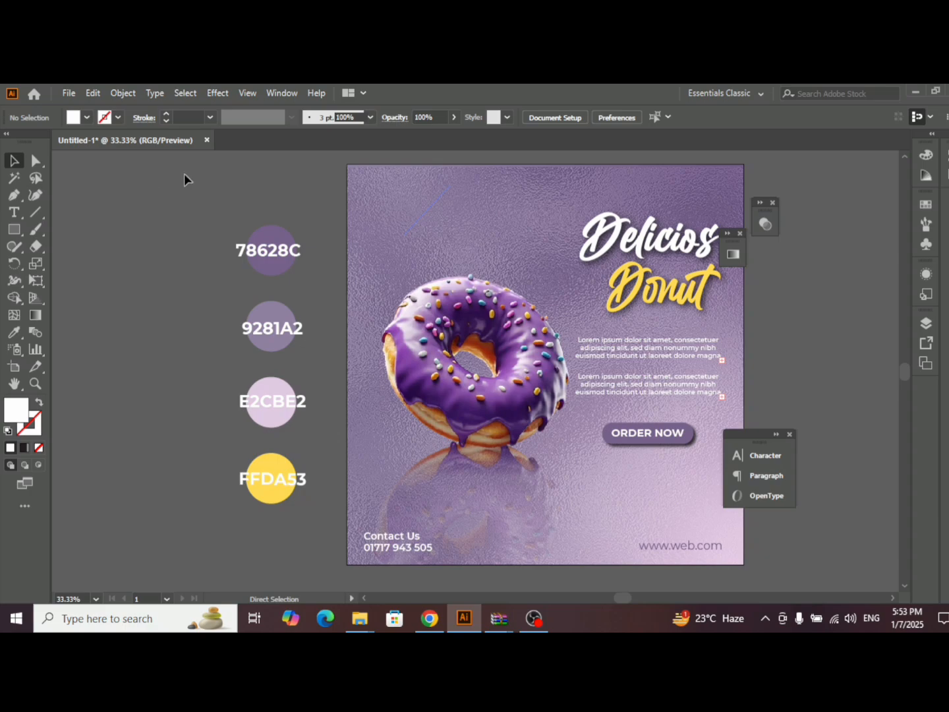
pyautogui.moveTo(267, 252); pyautogui.dragTo(286, 188)
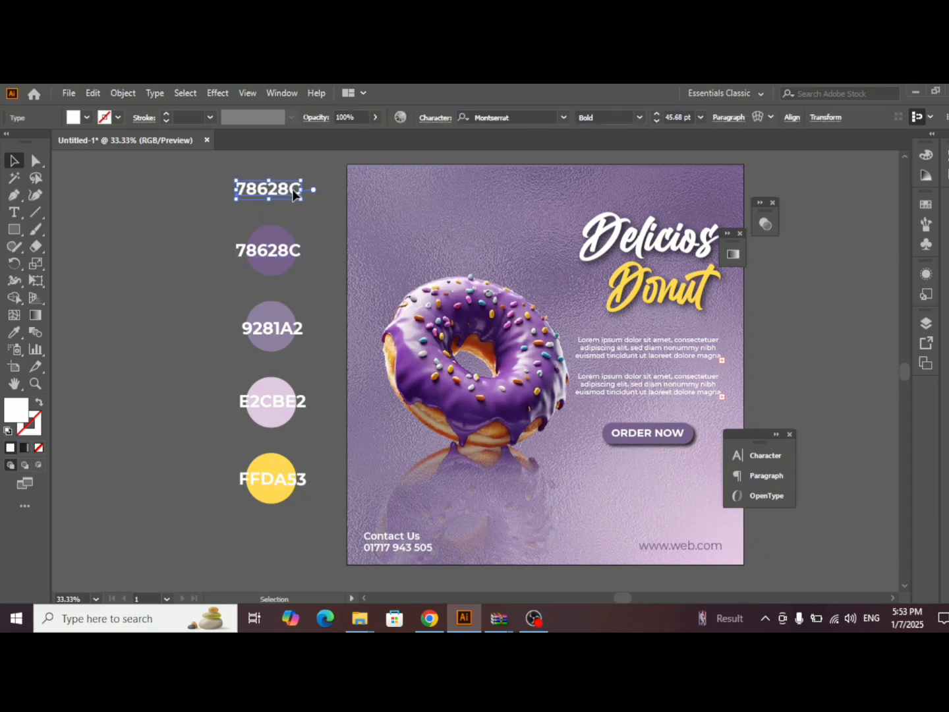
# - Replace the text of the copied label above the purple palette circle with "LOGO HERE" on two lines
pyautogui.doubleClick(287, 189)
pyautogui.press('BackSpace')
pyautogui.press('BackSpace')
pyautogui.press('BackSpace')
pyautogui.press('BackSpace')
pyautogui.press('BackSpace')
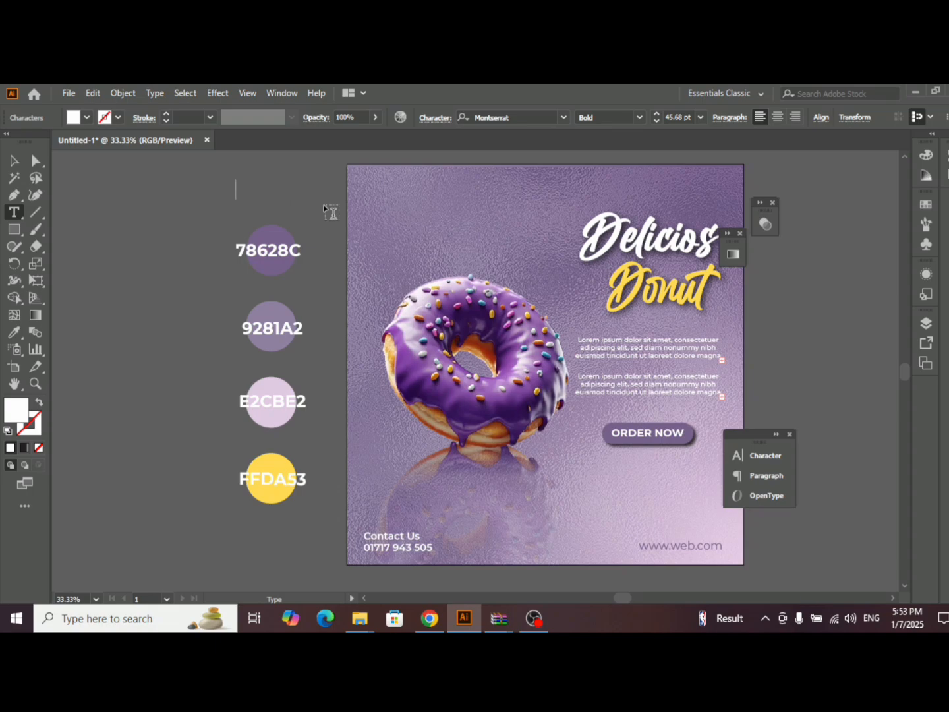
pyautogui.write('LOGO ')
pyautogui.write('HERE')
pyautogui.click(14, 161)
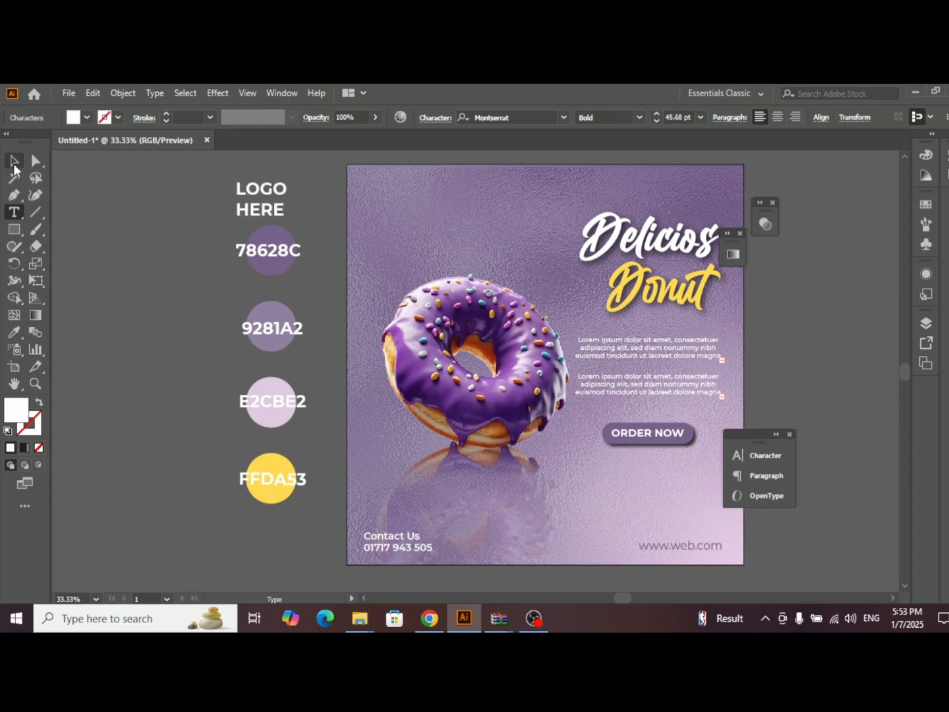
# - Set the leading of the "LOGO HERE" text to 46 pt
pyautogui.click(758, 456)
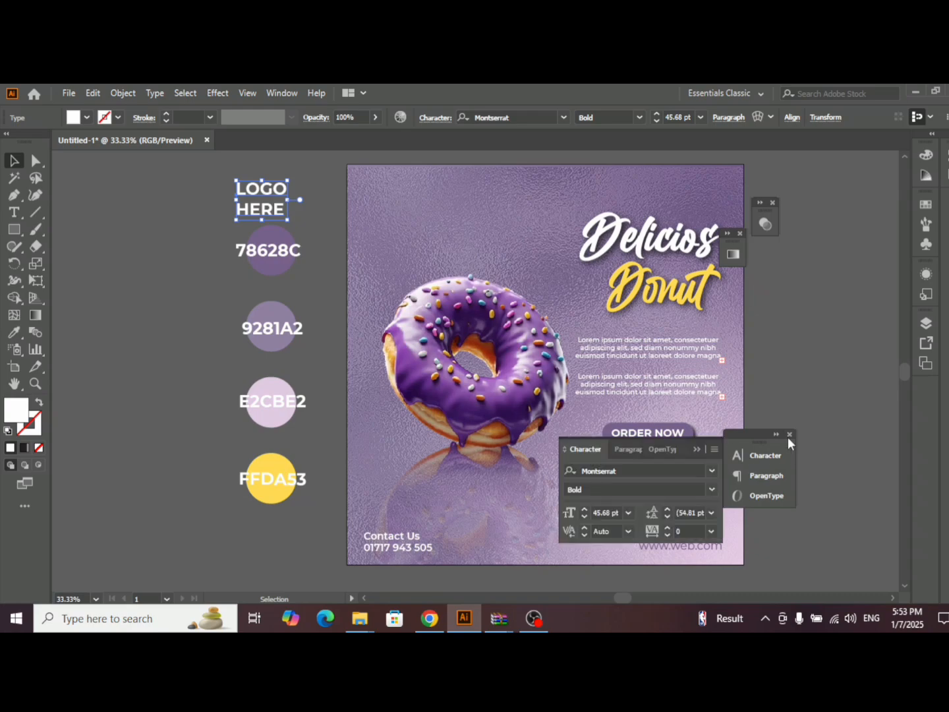
pyautogui.click(667, 510)
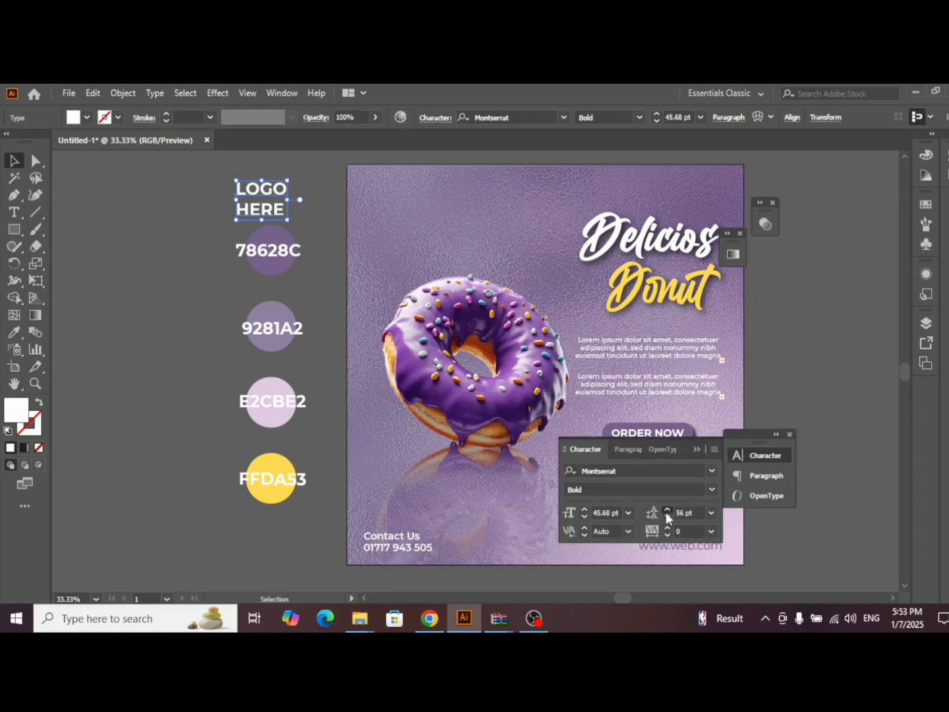
pyautogui.click(668, 511)
pyautogui.click(663, 516)
pyautogui.click(663, 516)
pyautogui.click(663, 517)
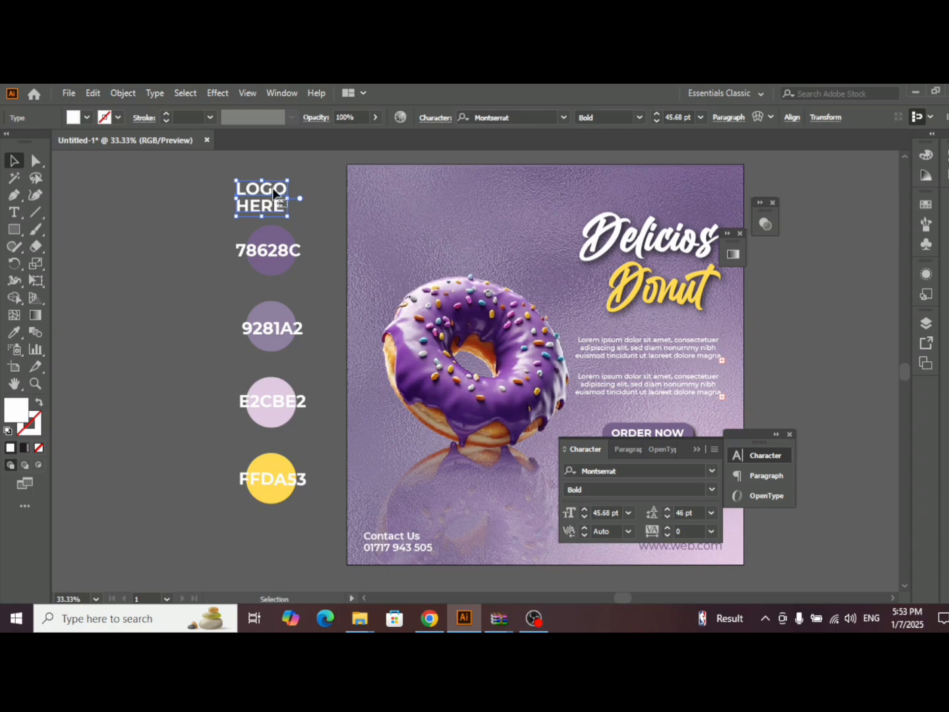
# - Move the "LOGO HERE" text into the advert's upper-left corner and bring it to the front
pyautogui.moveTo(276, 193); pyautogui.dragTo(395, 188)
pyautogui.rightClick(387, 208)
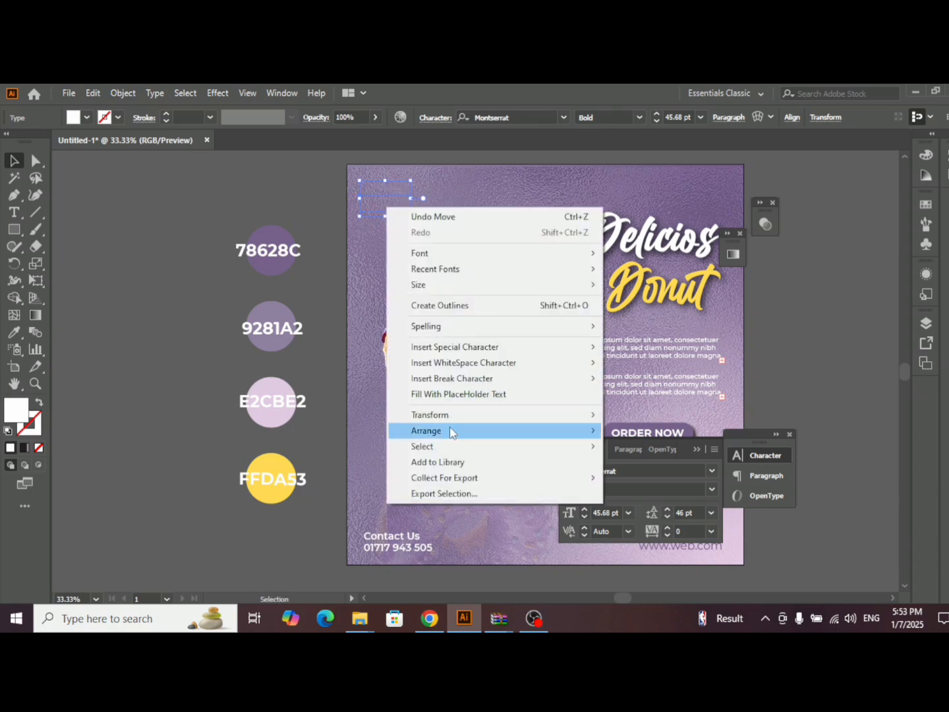
pyautogui.moveTo(585, 447)
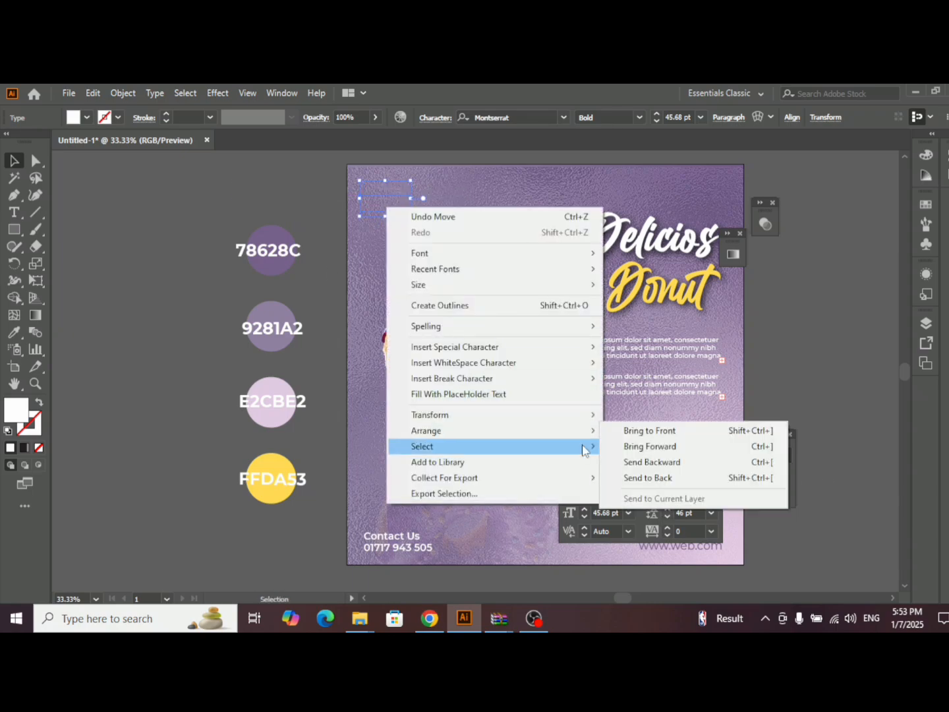
pyautogui.click(637, 431)
pyautogui.click(736, 452)
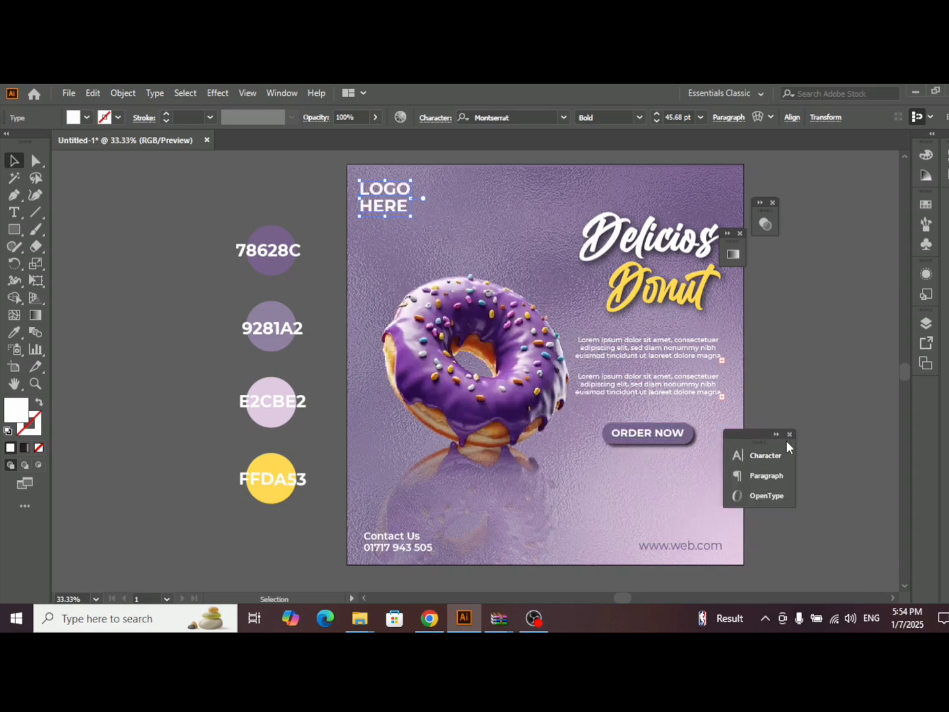
pyautogui.click(789, 434)
# - Recolor the "LOGO HERE" text with the dark purple 5B397F, starting from the sampled 78628C swatch, and deselect it
pyautogui.click(14, 332)
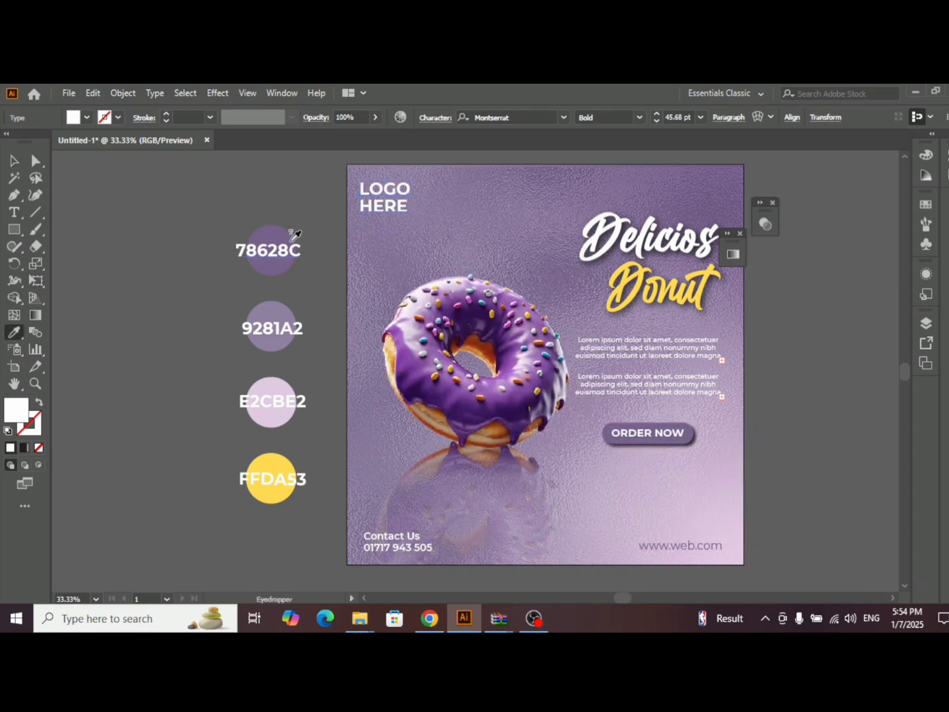
pyautogui.click(281, 232)
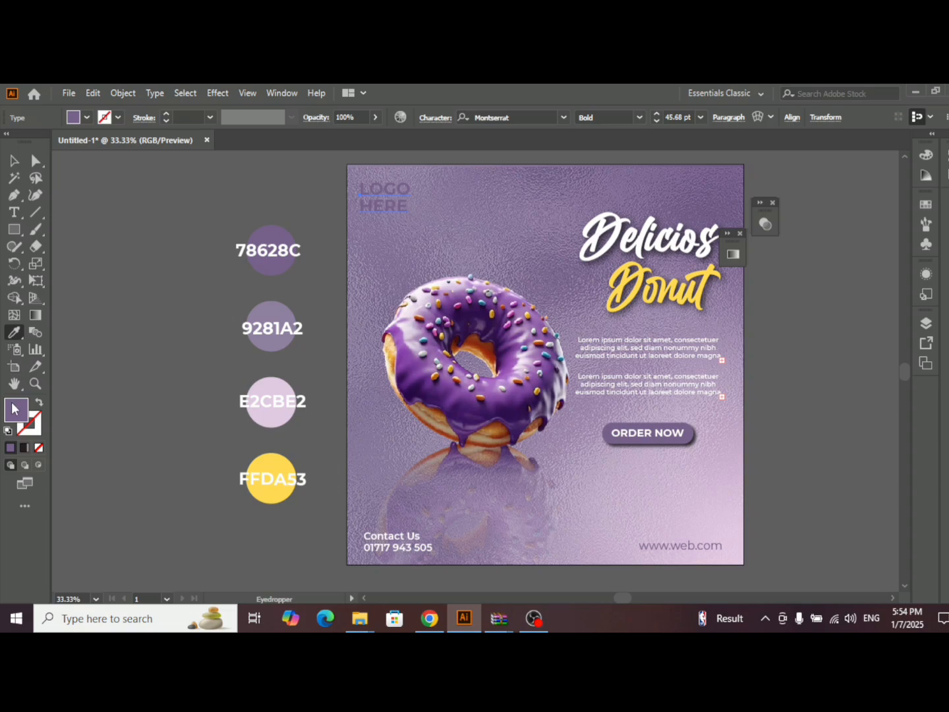
pyautogui.doubleClick(25, 418)
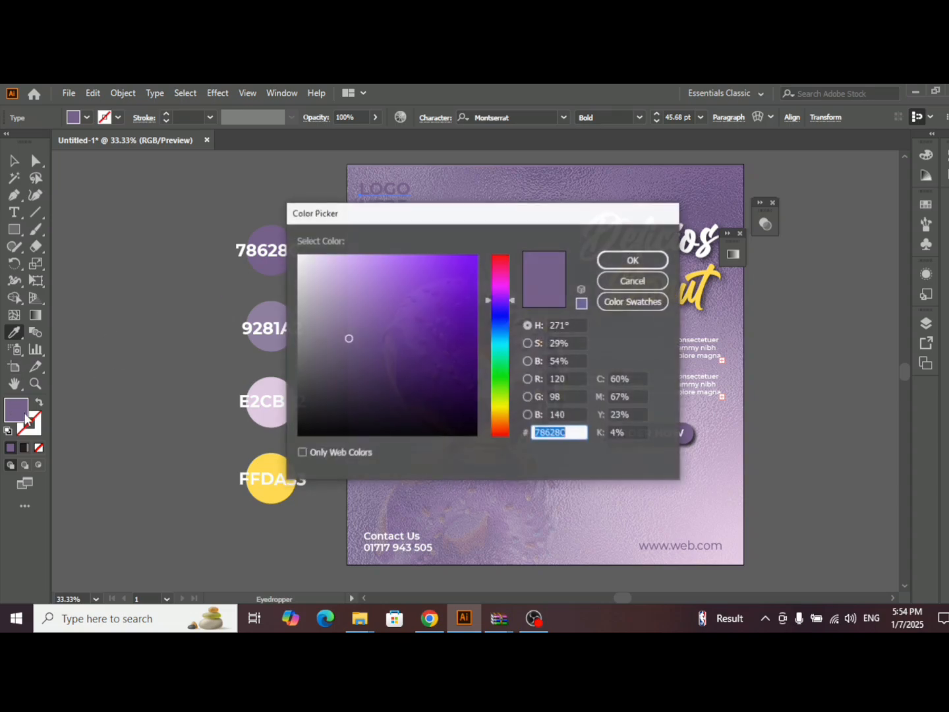
pyautogui.click(392, 346)
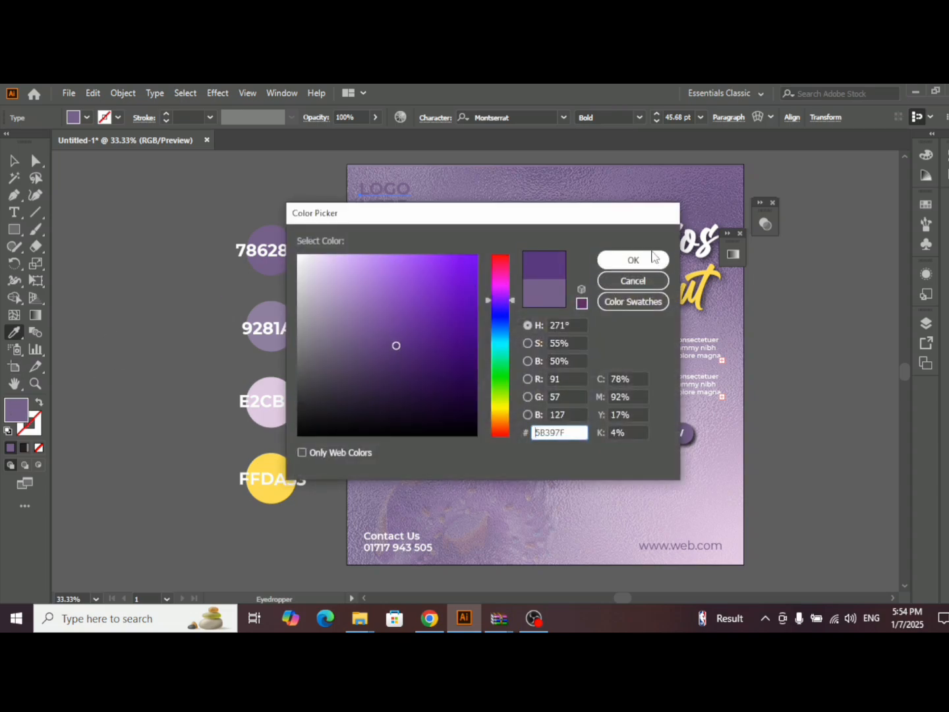
pyautogui.click(654, 259)
pyautogui.click(14, 162)
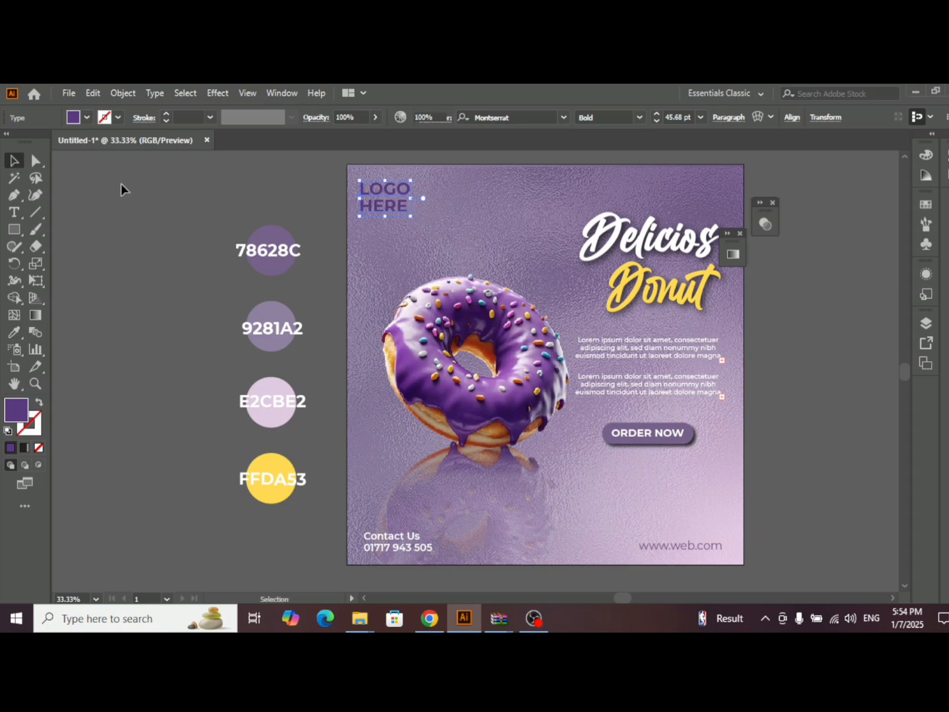
pyautogui.click(353, 264)
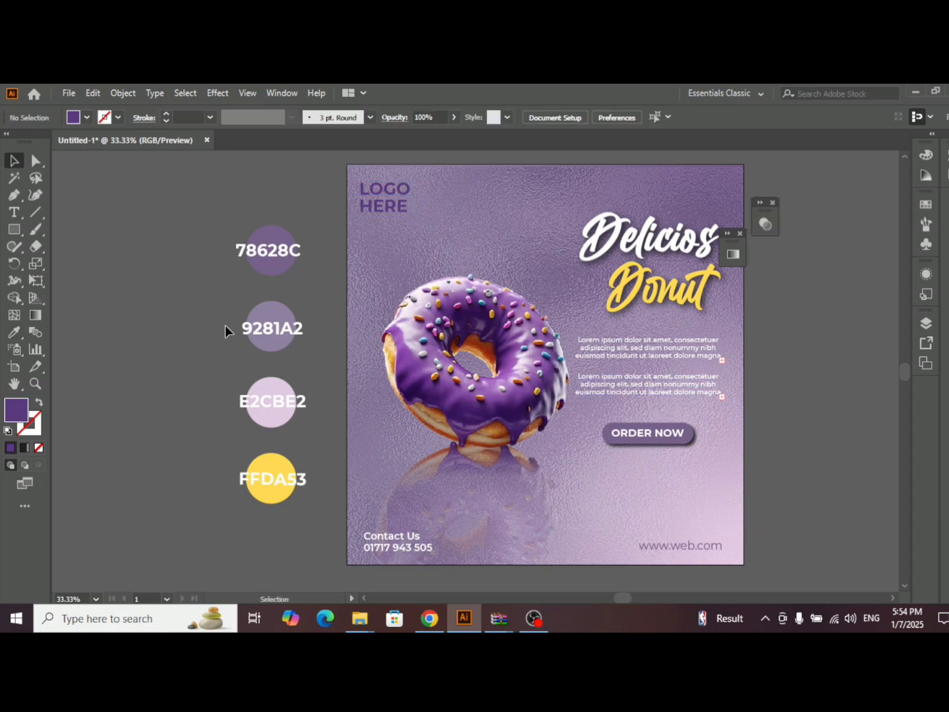
# - Draw a star with a large number of points on the empty pasteboard beside the palette circles
pyautogui.click(18, 228)
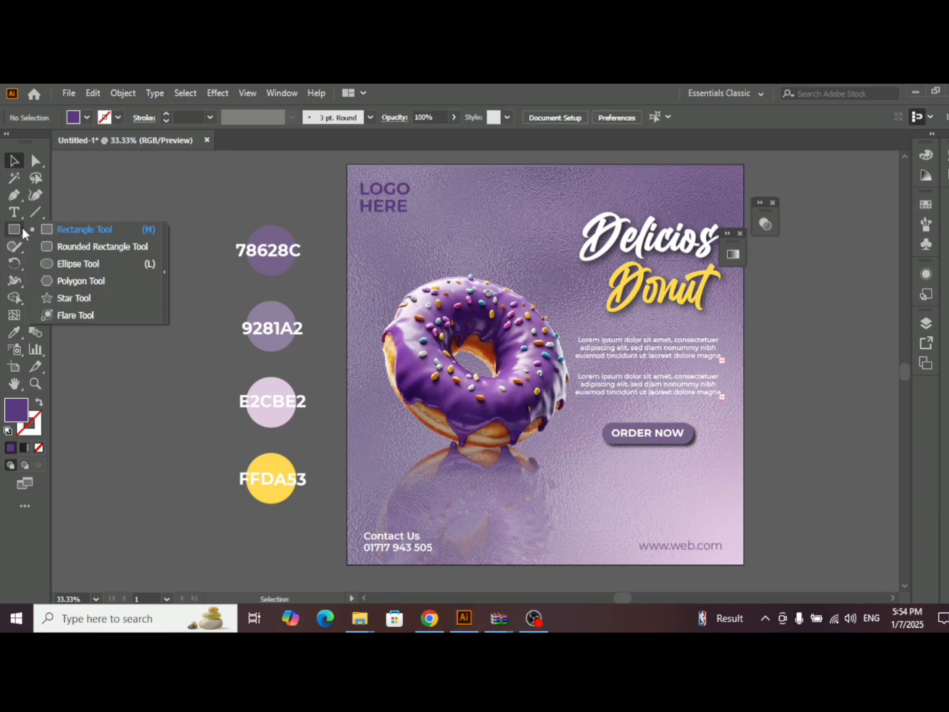
pyautogui.click(85, 301)
pyautogui.moveTo(115, 257); pyautogui.dragTo(144, 281)
pyautogui.press('Up')
pyautogui.press('Up')
pyautogui.press('Up')
pyautogui.press('Up')
pyautogui.press('Up')
pyautogui.press('Up')
pyautogui.press('Up')
pyautogui.press('Up')
pyautogui.press('Up')
pyautogui.press('Up')
pyautogui.press('Up')
pyautogui.press('Up')
pyautogui.press('Up')
pyautogui.press('Up')
pyautogui.press('Up')
pyautogui.press('Up')
pyautogui.press('Up')
pyautogui.press('Up')
pyautogui.press('Up')
pyautogui.press('Up')
# - Reshape the star into a round badge with short serrated edges and place it over the donut's lower-left side
pyautogui.click(36, 160)
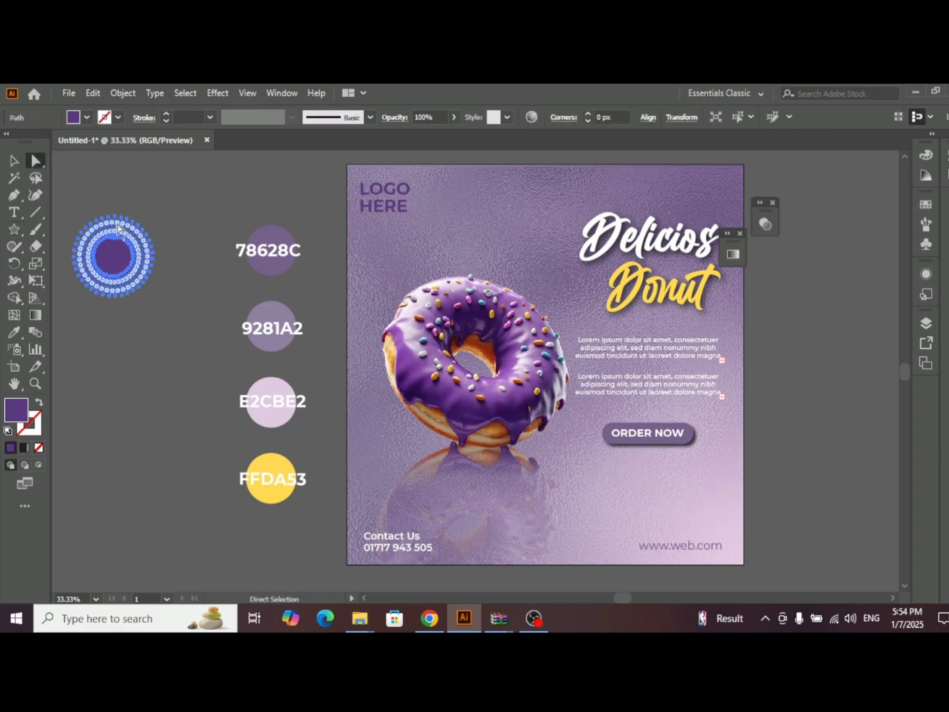
pyautogui.moveTo(117, 229); pyautogui.dragTo(103, 293)
pyautogui.moveTo(117, 239); pyautogui.dragTo(418, 455)
pyautogui.click(15, 160)
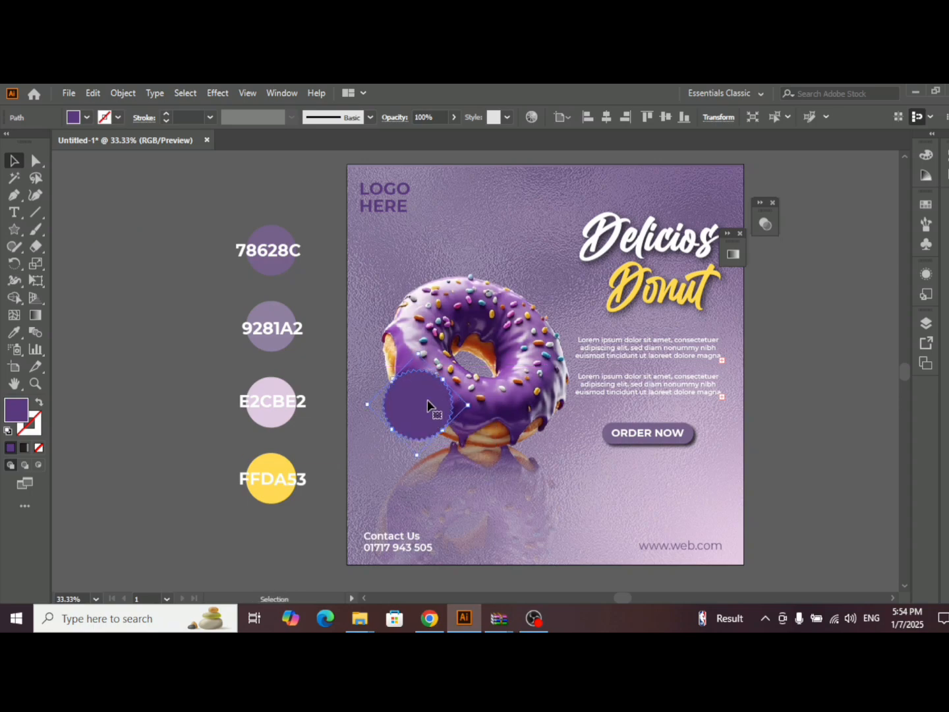
# - Fill the serrated badge with the FFDA53 palette yellow and deselect it
pyautogui.click(14, 332)
pyautogui.click(277, 464)
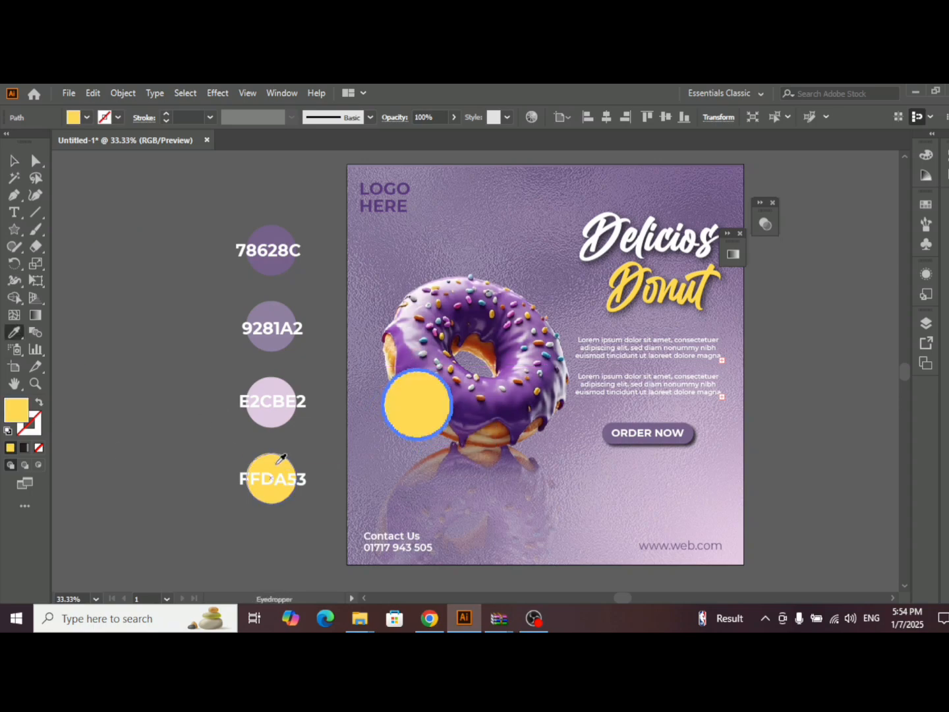
pyautogui.click(14, 160)
pyautogui.click(128, 204)
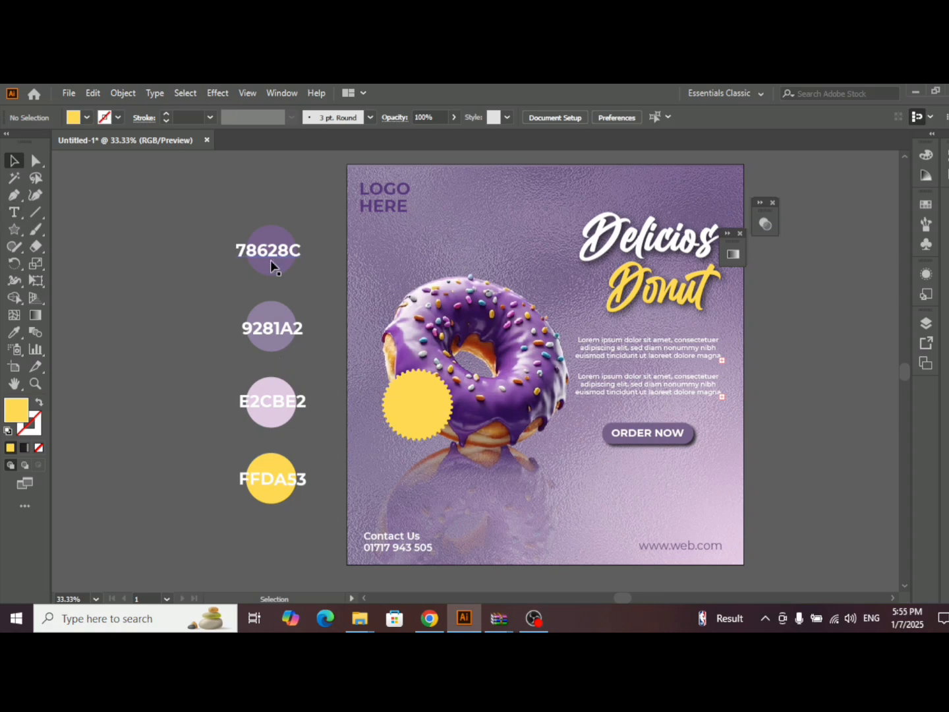
# - Duplicate the "78628C" label onto the empty pasteboard and change the copy's text to "12$"
pyautogui.moveTo(269, 249); pyautogui.dragTo(203, 194)
pyautogui.doubleClick(210, 198)
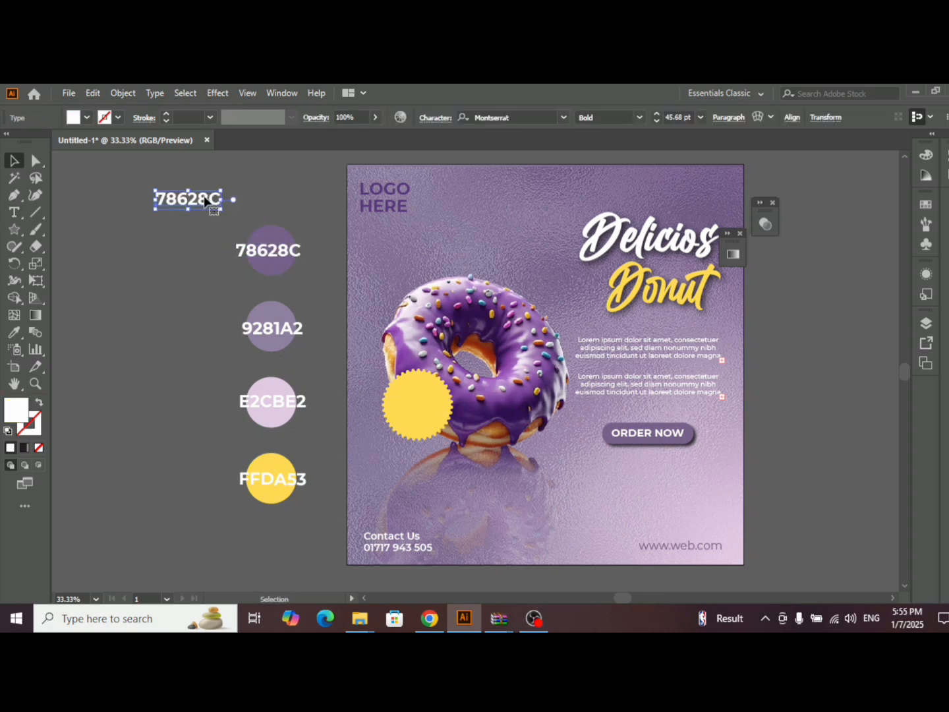
pyautogui.press('BackSpace')
pyautogui.press('BackSpace')
pyautogui.press('BackSpace')
pyautogui.press('BackSpace')
pyautogui.press('BackSpace')
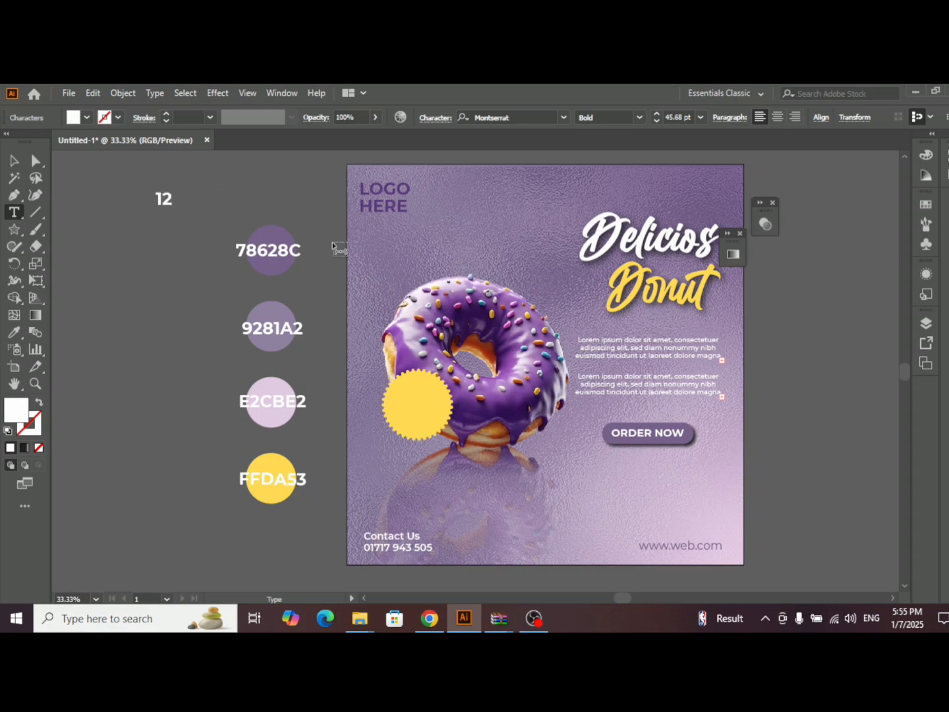
pyautogui.write('12$')
pyautogui.click(15, 162)
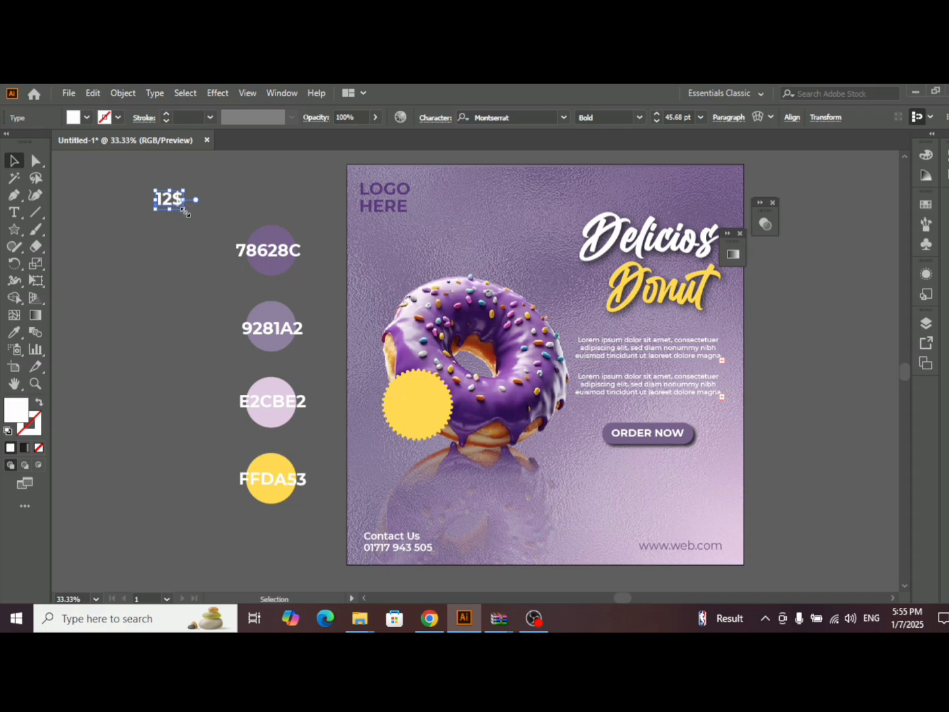
# - Enlarge the "12$" text to 83.41 pt and add a copy directly beneath it reading "Only"
pyautogui.moveTo(185, 212); pyautogui.dragTo(197, 238)
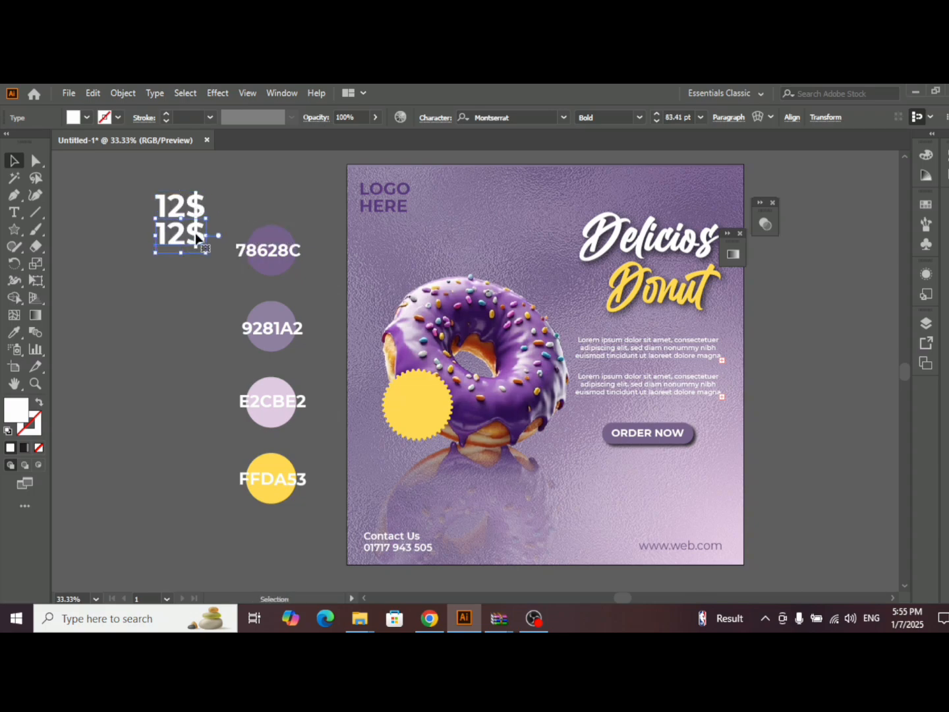
pyautogui.press('t')
pyautogui.press('BackSpace')
pyautogui.press('BackSpace')
pyautogui.press('BackSpace')
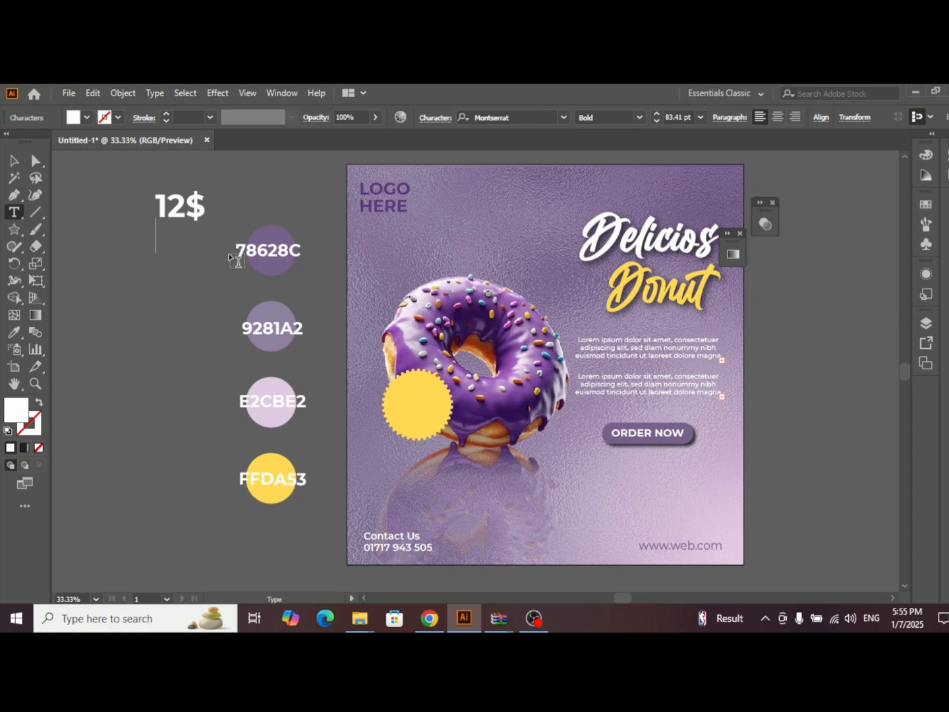
pyautogui.write('Only')
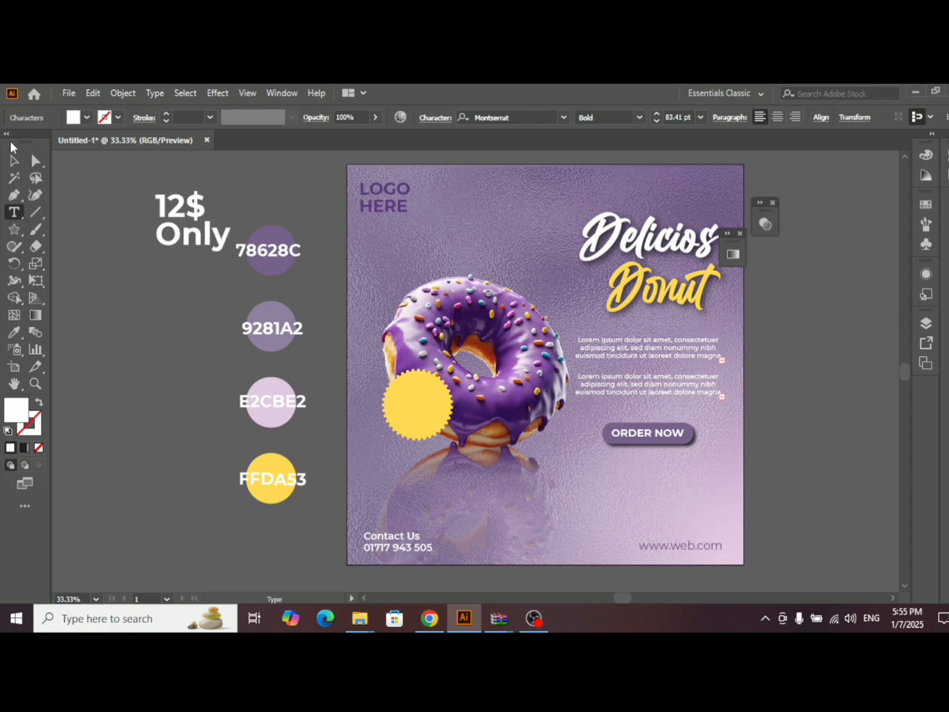
pyautogui.press('Escape')
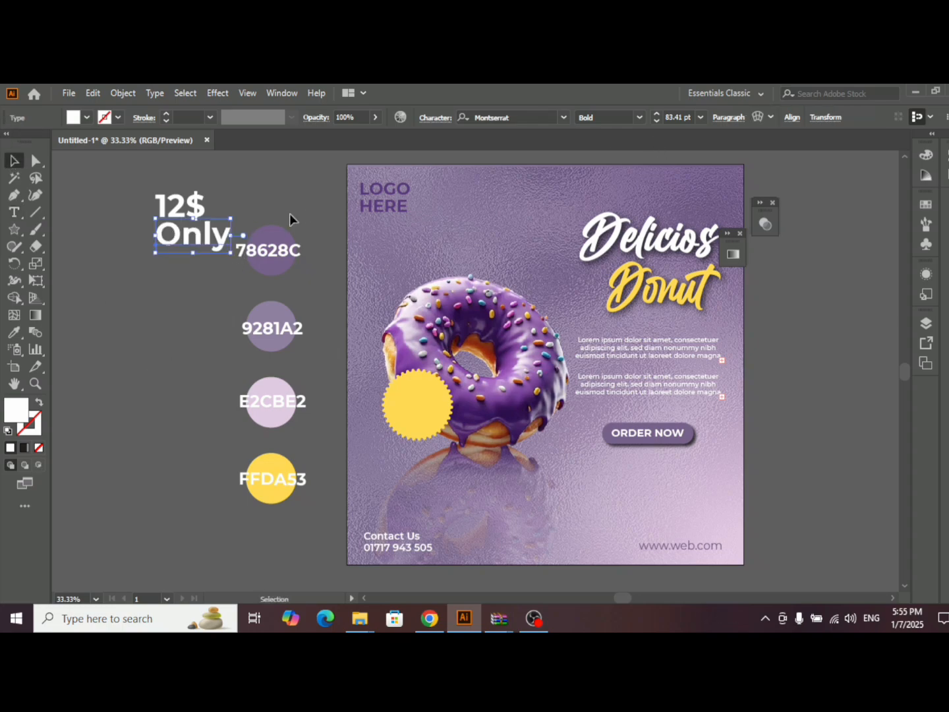
# - Scale "Only" down to the width of "12$" and group the two price lines
pyautogui.keyDown('shift'); pyautogui.moveTo(231, 219); pyautogui.dragTo(187, 234); pyautogui.keyUp('shift')
pyautogui.click(198, 210)
pyautogui.moveTo(122, 183); pyautogui.dragTo(228, 251)
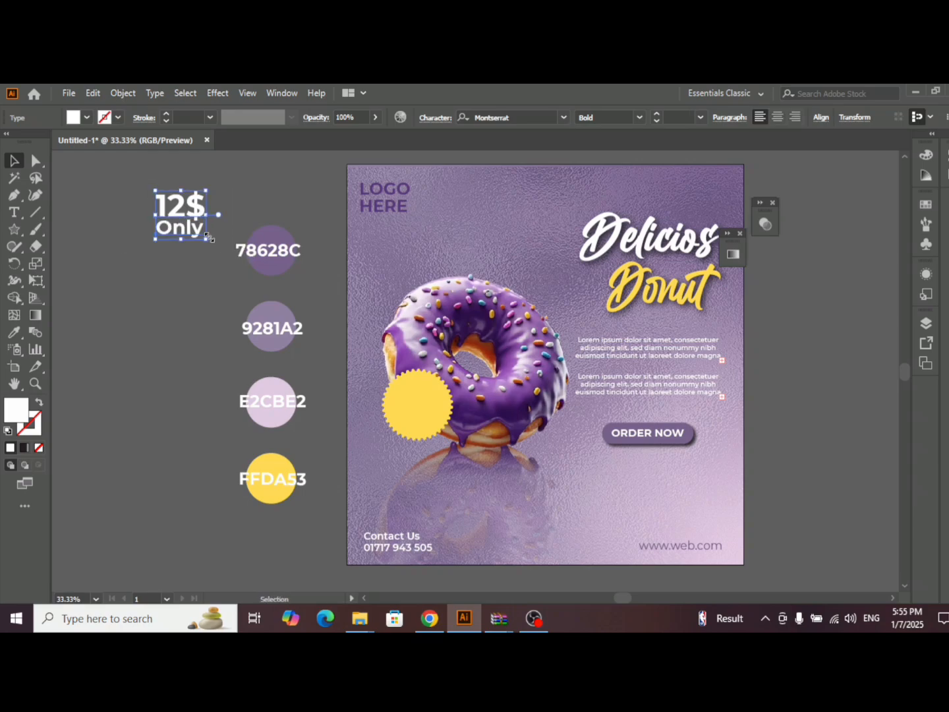
pyautogui.hotkey('ctrl', 'g')
# - Move the price group onto the yellow badge and bring it to the front
pyautogui.moveTo(213, 208); pyautogui.dragTo(429, 392)
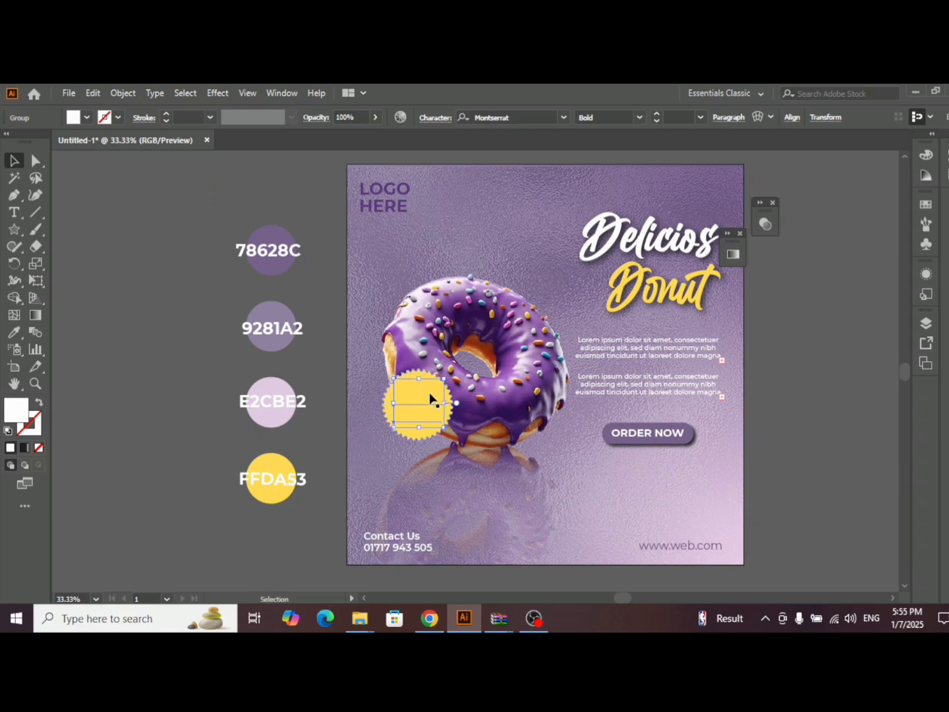
pyautogui.rightClick(430, 392)
pyautogui.moveTo(478, 326)
pyautogui.click(623, 320)
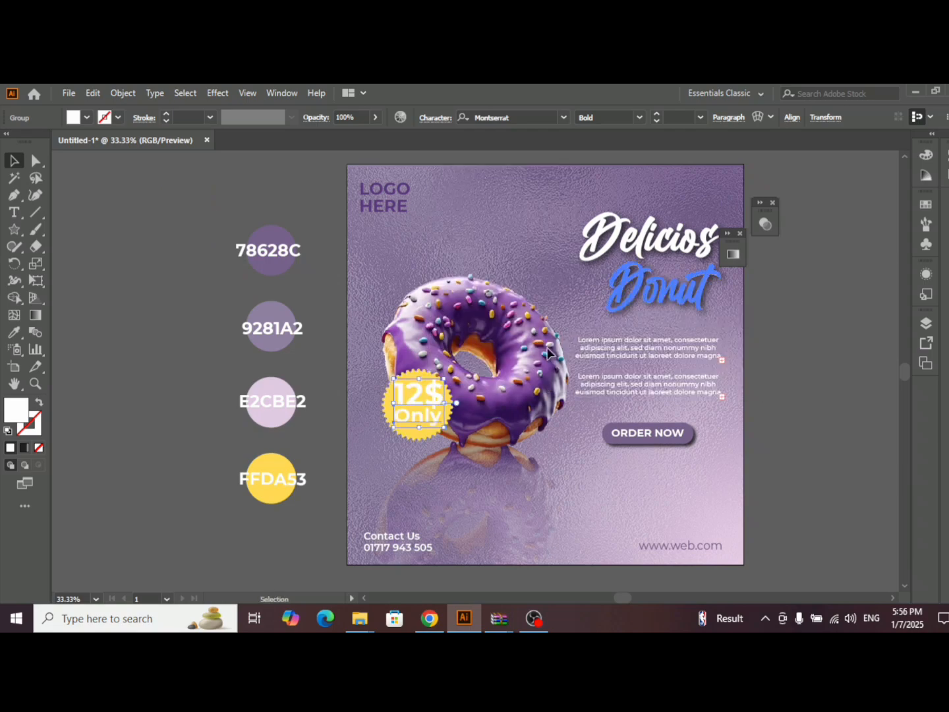
# - Shrink the price group about its centre to fit inside the badge, fill it with black and deselect it
pyautogui.scroll(3, 422, 381)
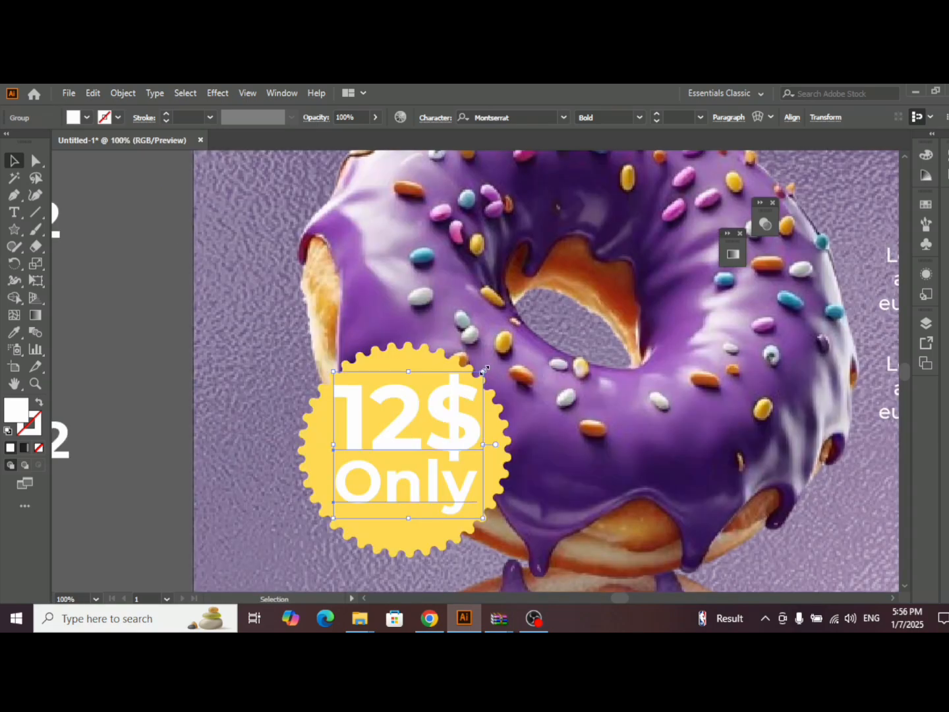
pyautogui.moveTo(484, 371); pyautogui.dragTo(467, 387)
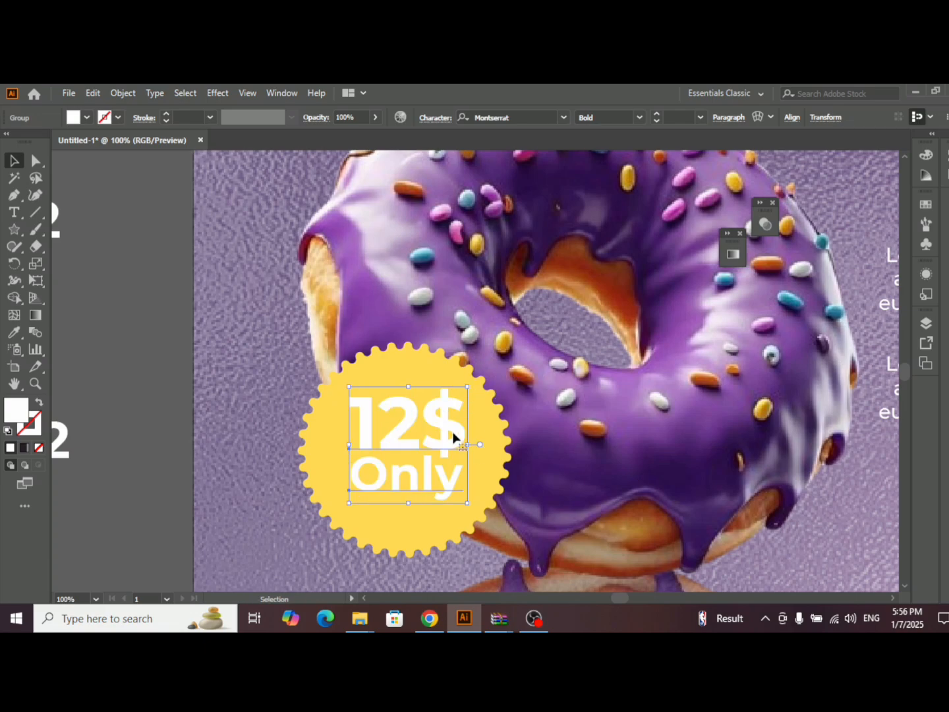
pyautogui.click(86, 118)
pyautogui.click(33, 146)
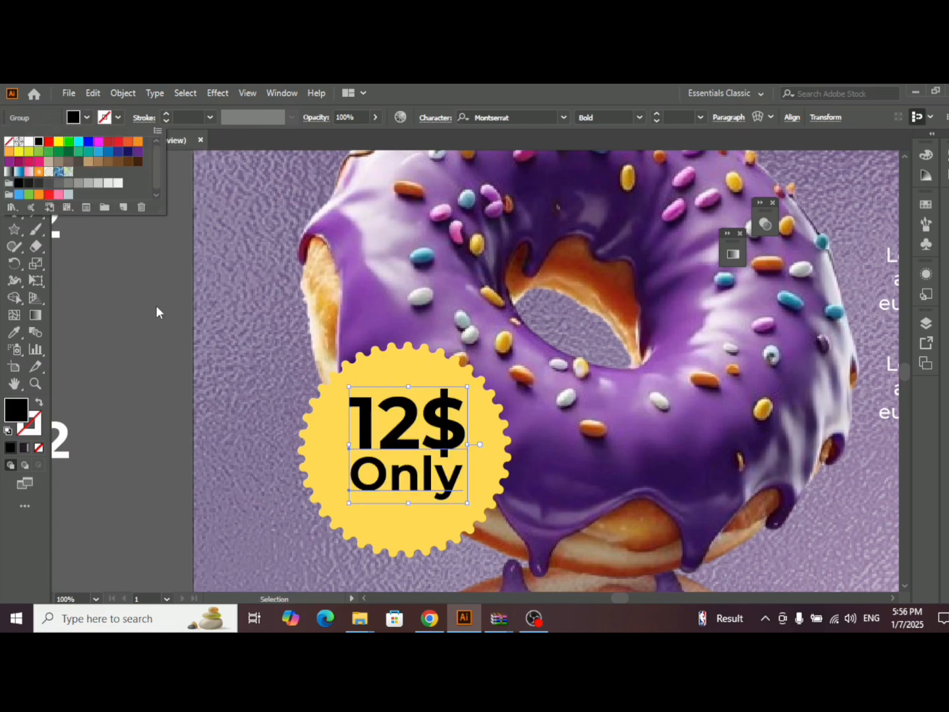
pyautogui.hotkey('ctrl', '0')
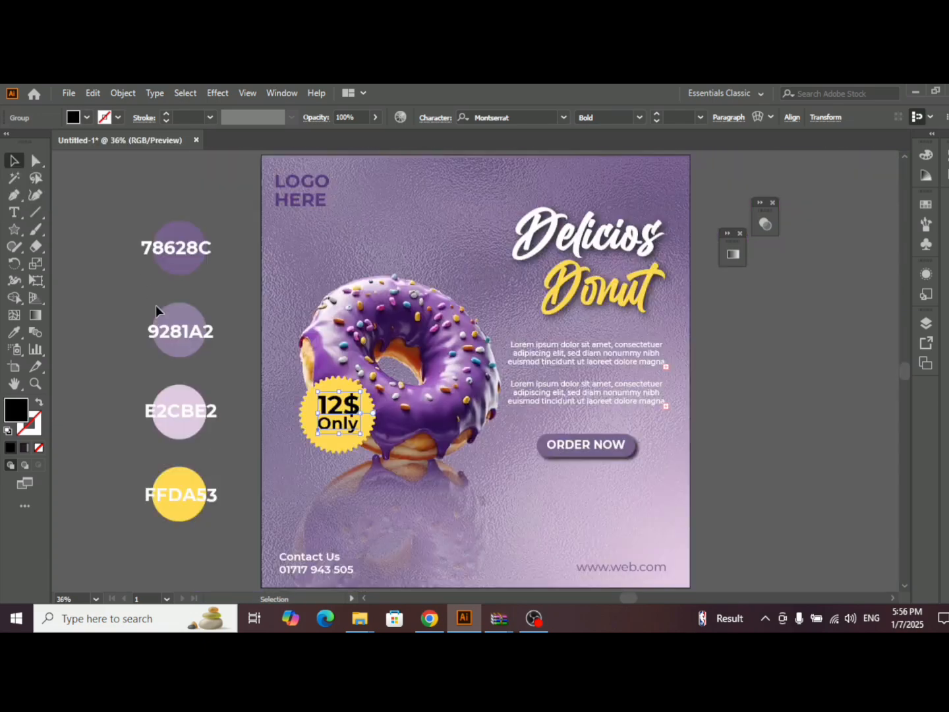
pyautogui.click(739, 350)
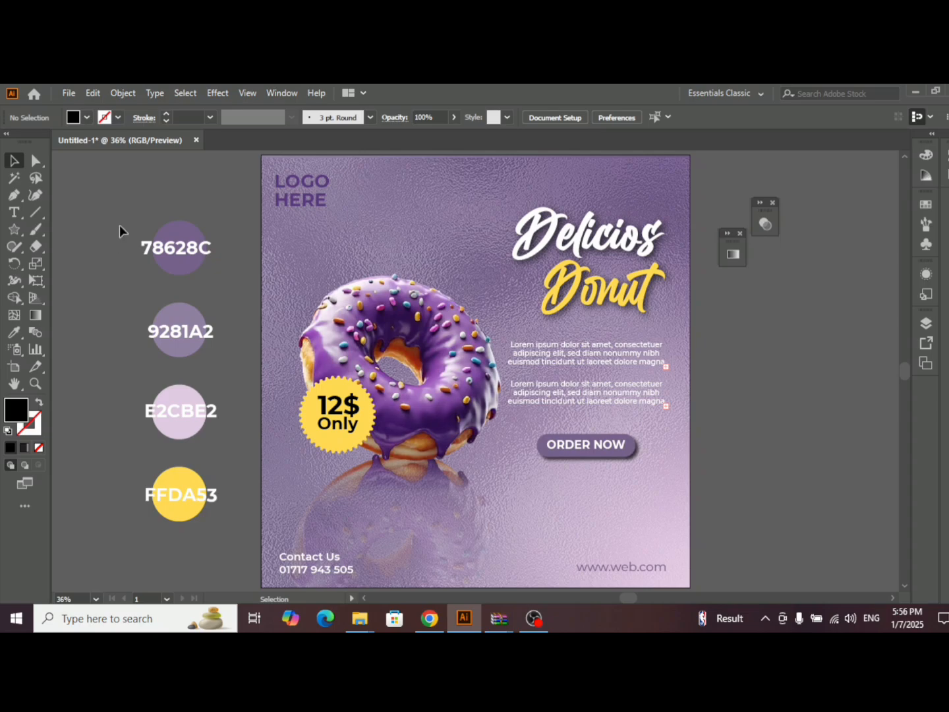
# - Select all four palette circles together with their hex code labels
pyautogui.moveTo(119, 224); pyautogui.dragTo(212, 514)
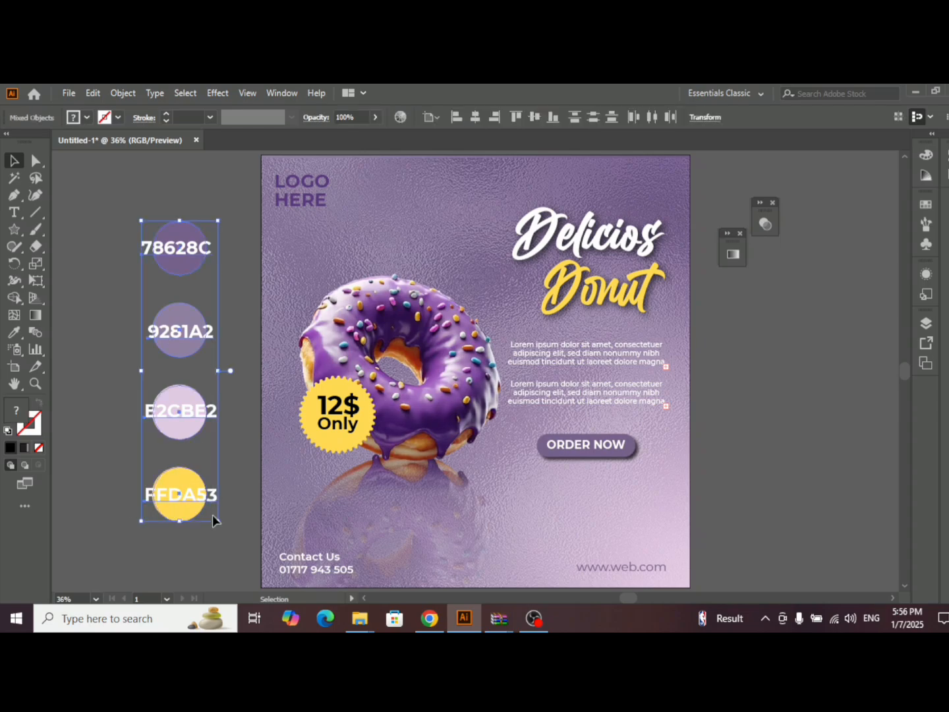